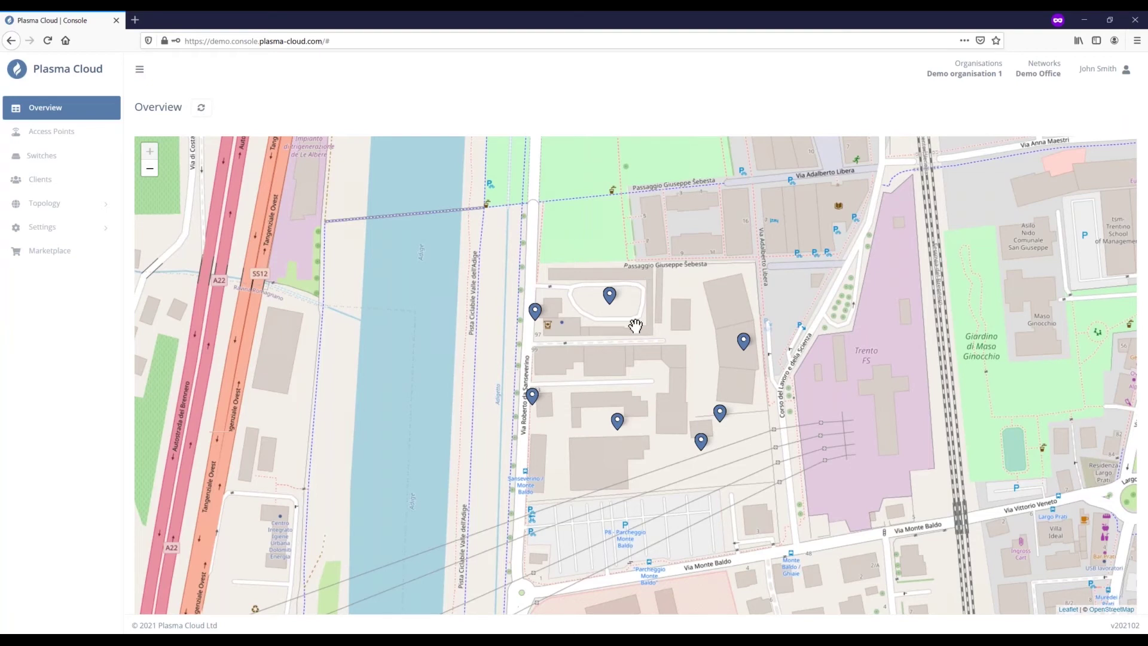
scroll(636, 326, "down", 1)
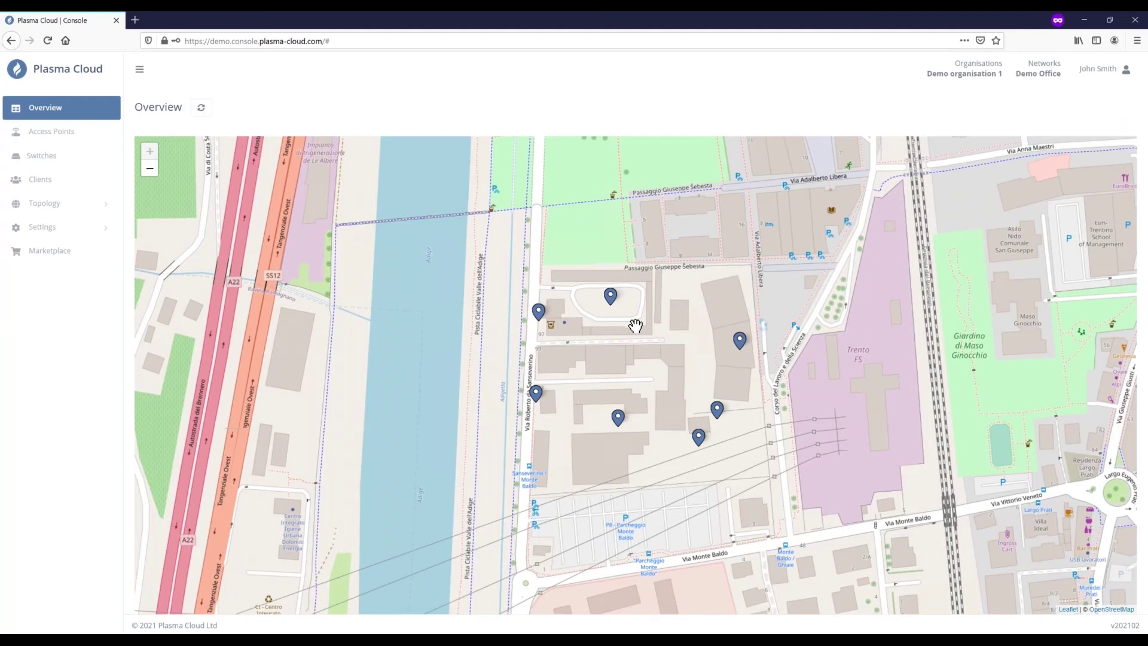
scroll(636, 326, "up", 1)
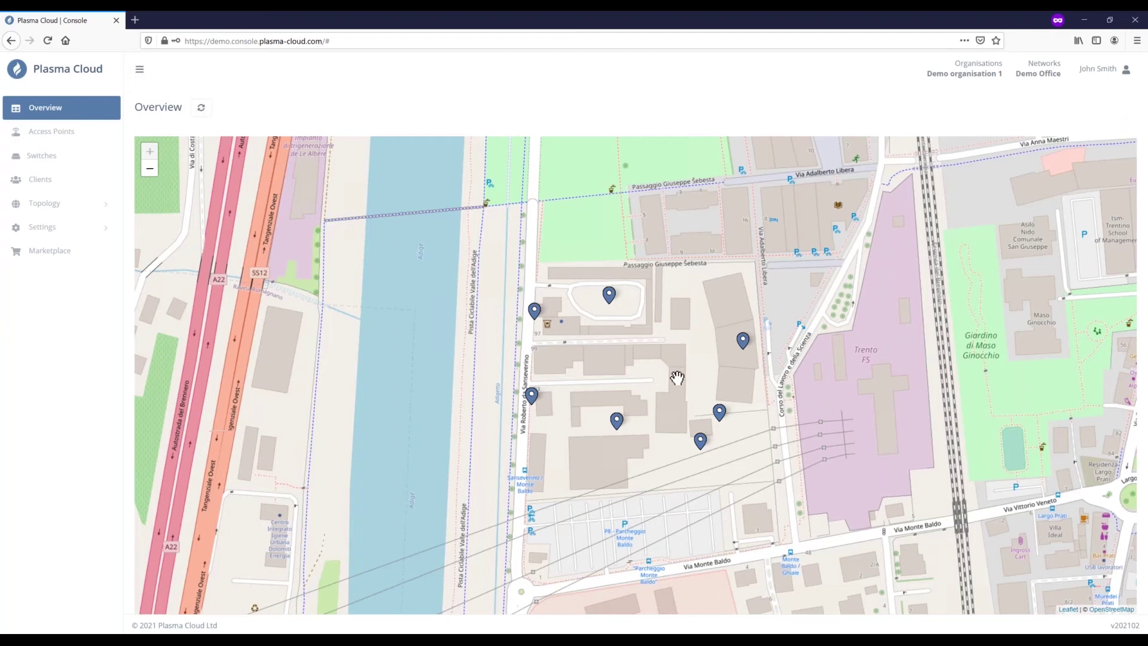
left_click_drag(654, 382, 642, 383)
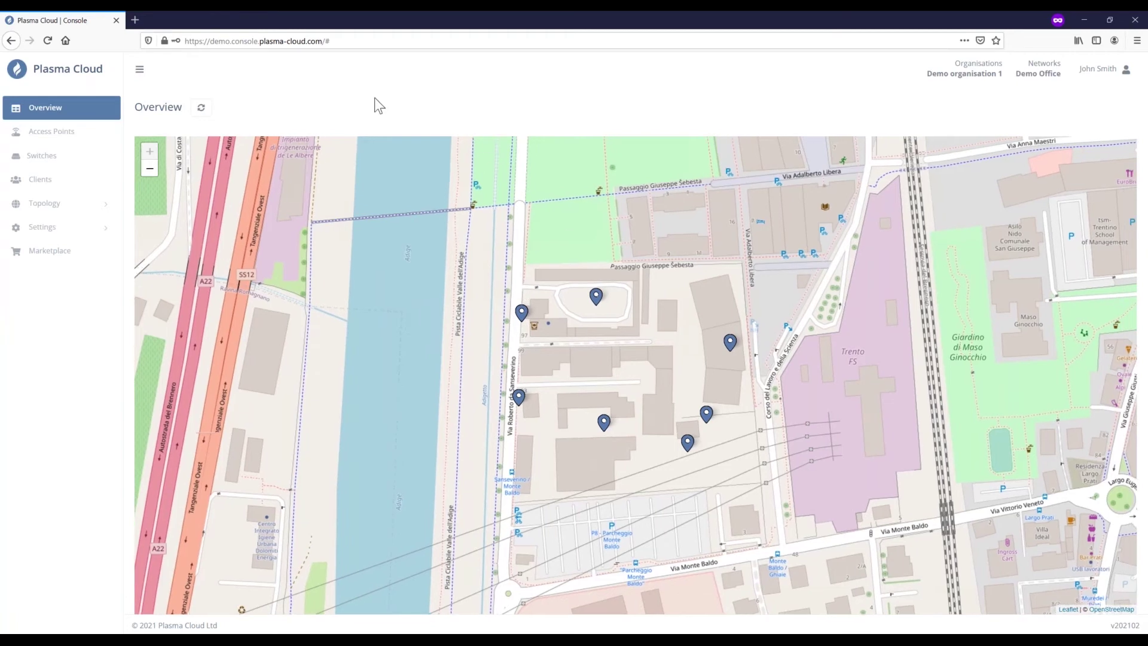
left_click(372, 45)
left_click(374, 48)
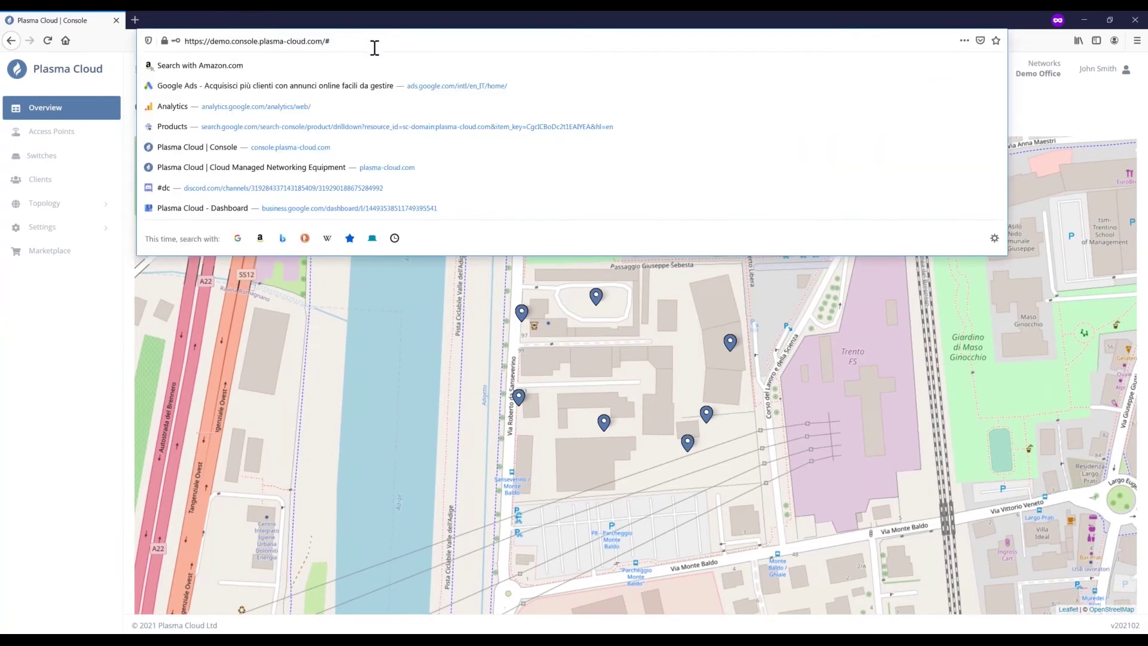
left_click(1037, 103)
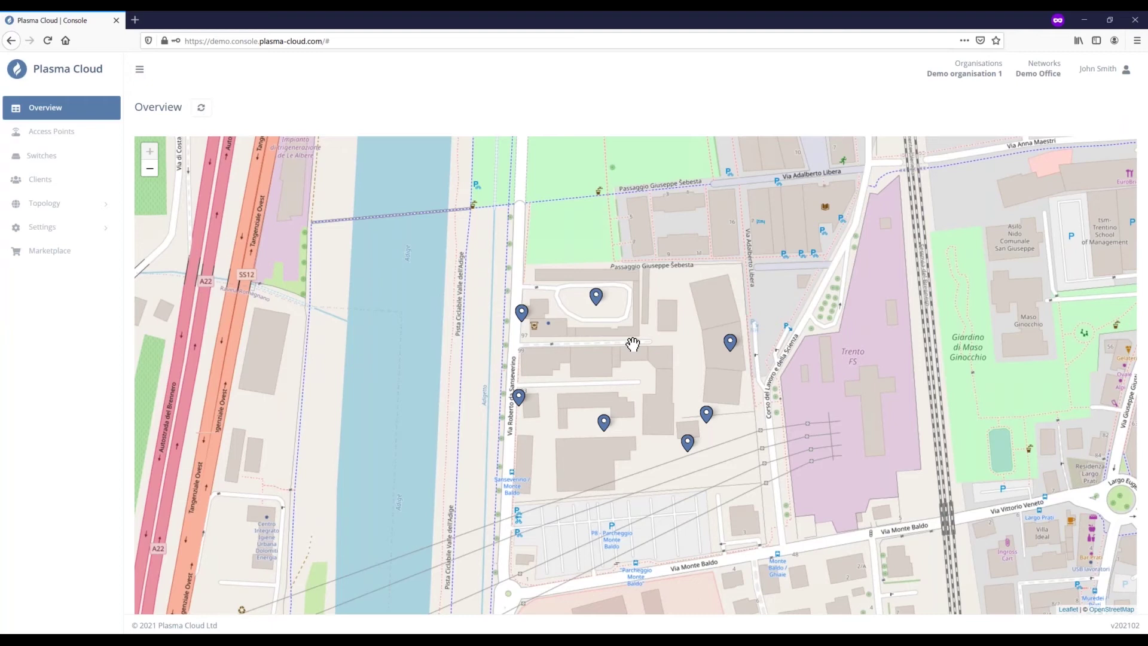
View the map details of the Office access point and the PS24 Rack and PS24-L Rack switches, then dismiss them.
left_click(729, 344)
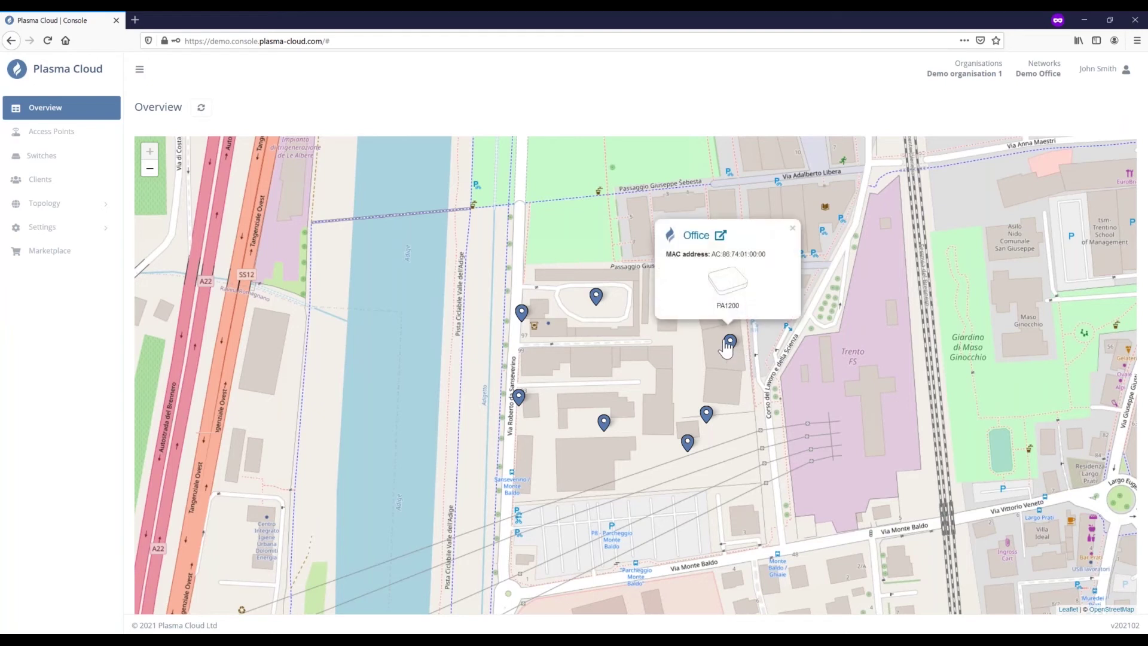
left_click(707, 415)
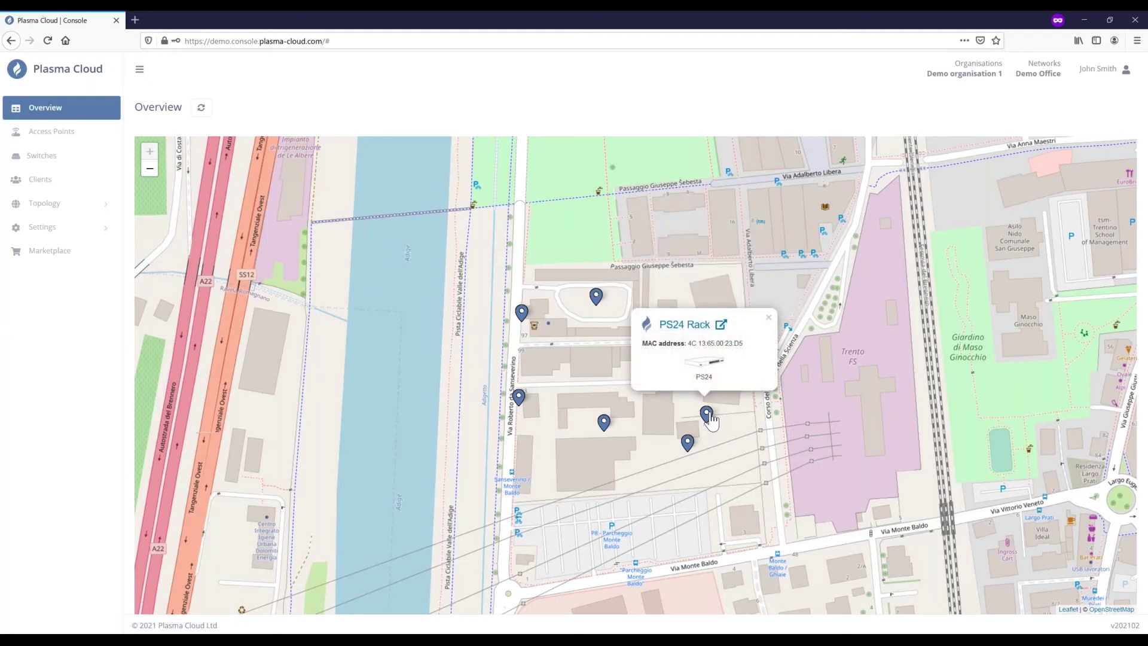
left_click(604, 423)
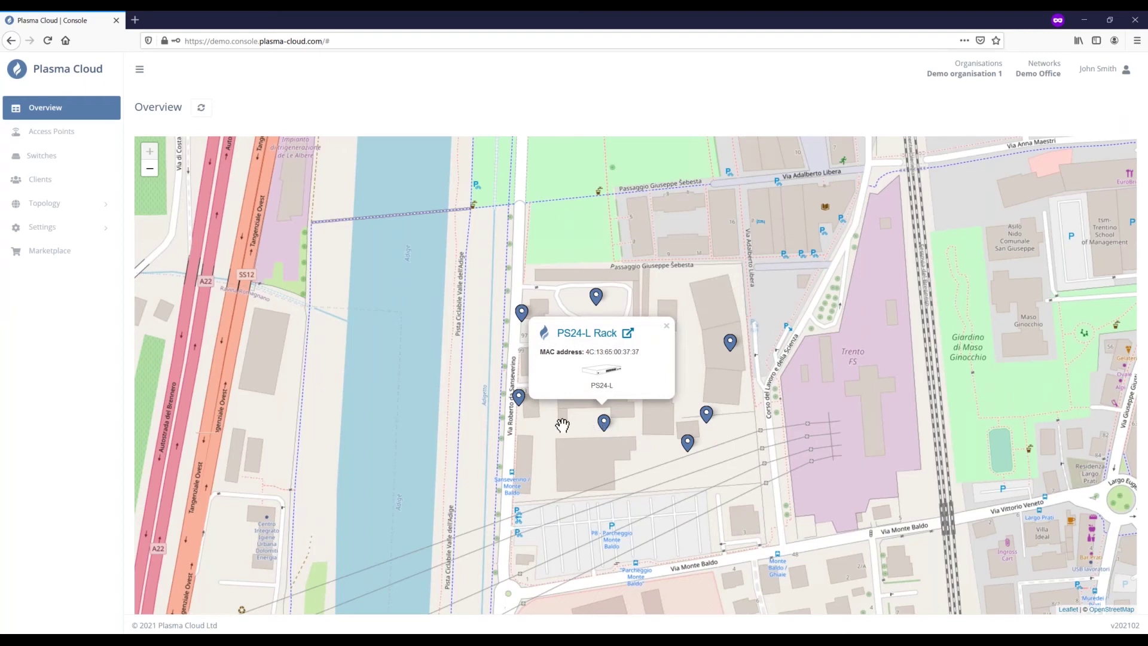
left_click(668, 326)
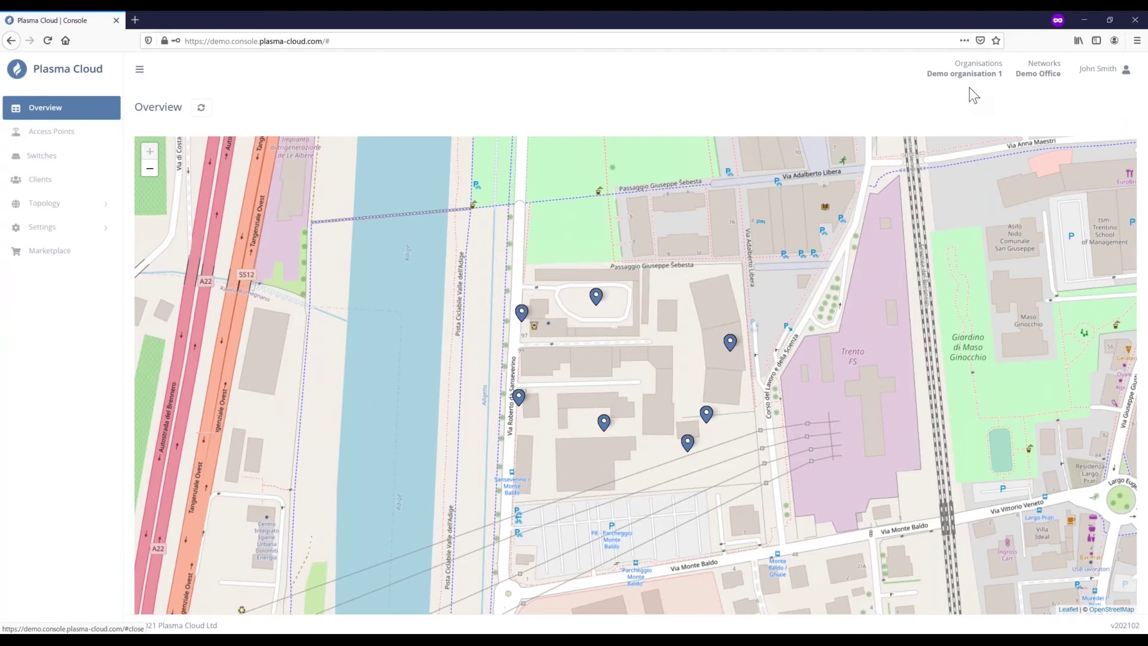
Look at the lists of available organisations and networks without switching either one.
left_click(984, 75)
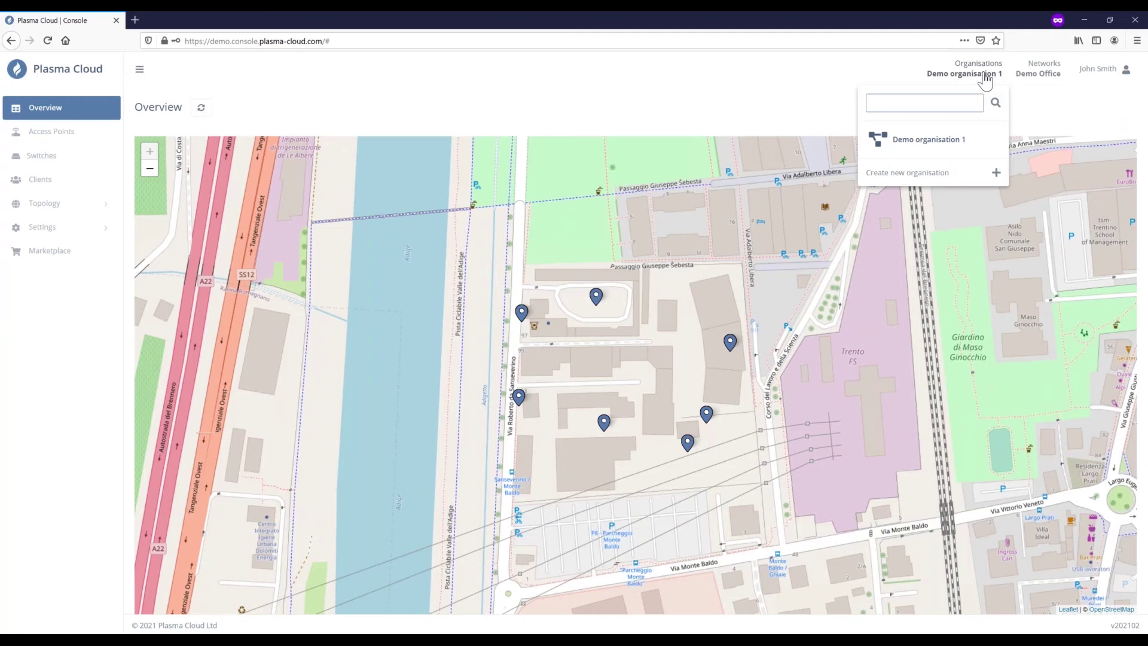
left_click(1037, 76)
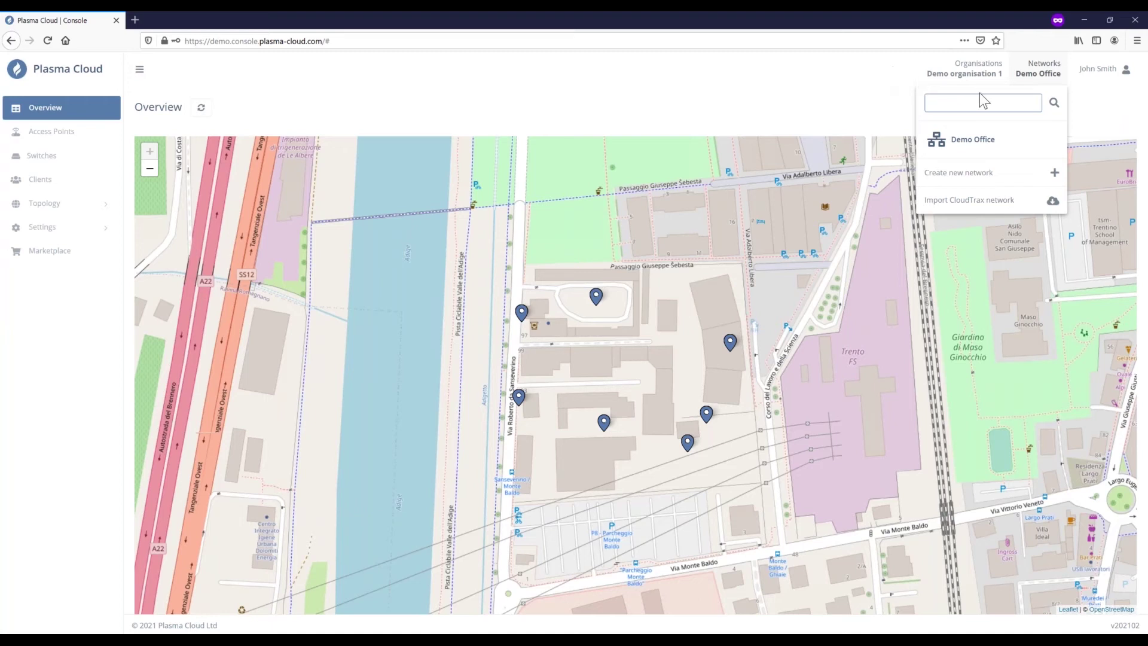
left_click(733, 84)
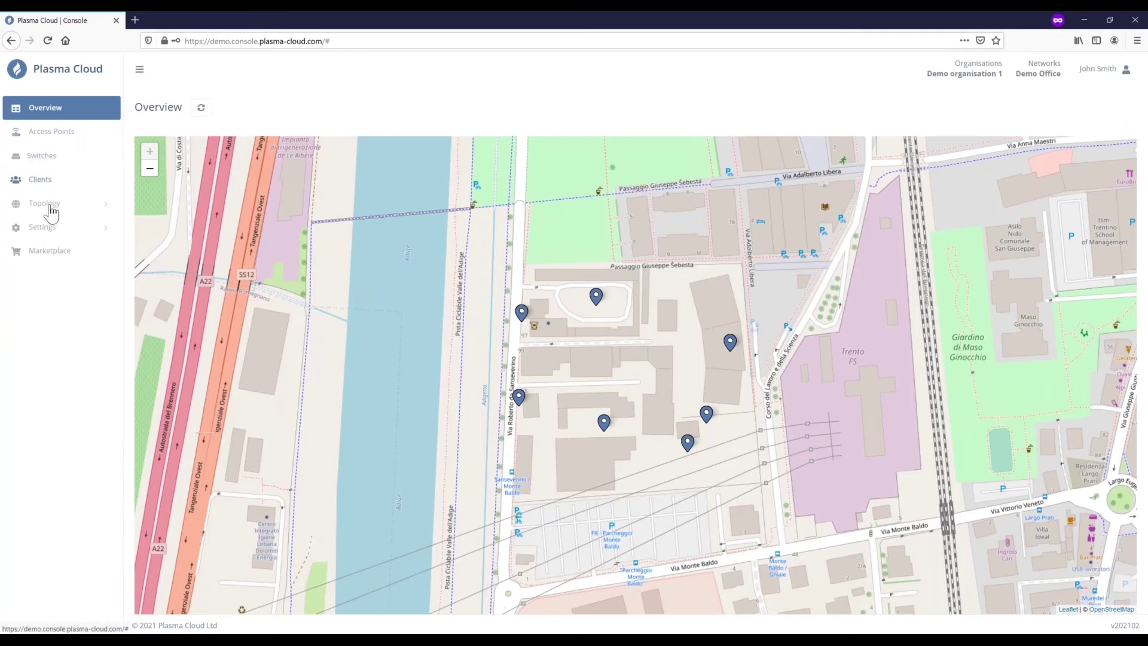
Show the access points overview and examine the client and download values in its traffic graph and the time range choices.
left_click(48, 145)
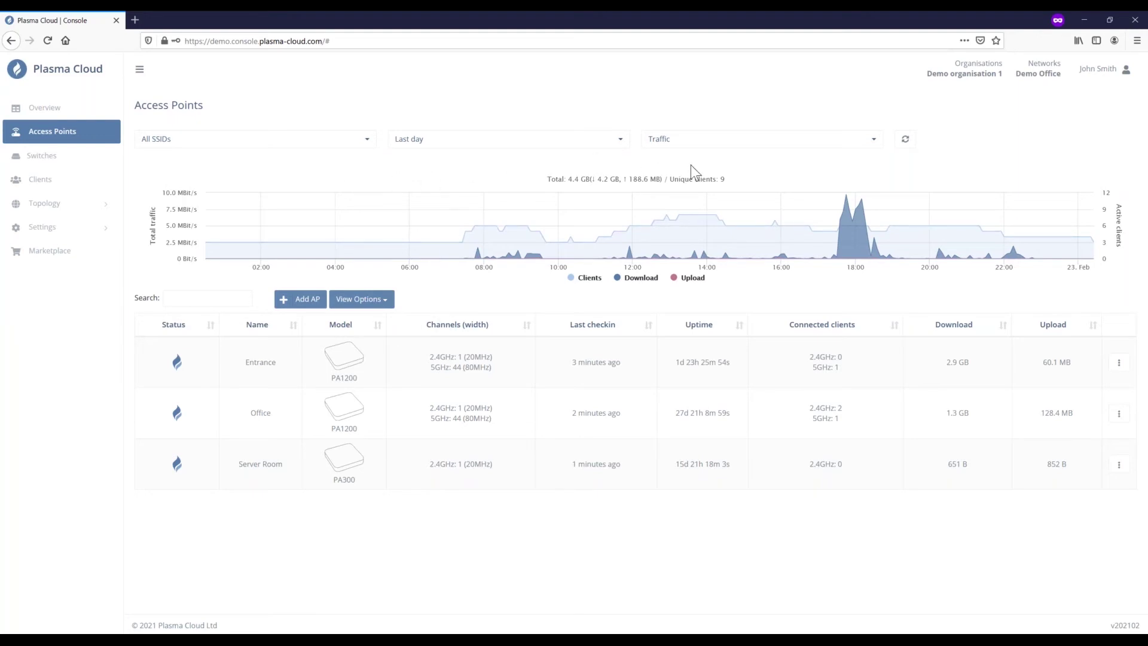
mouse_move(689, 213)
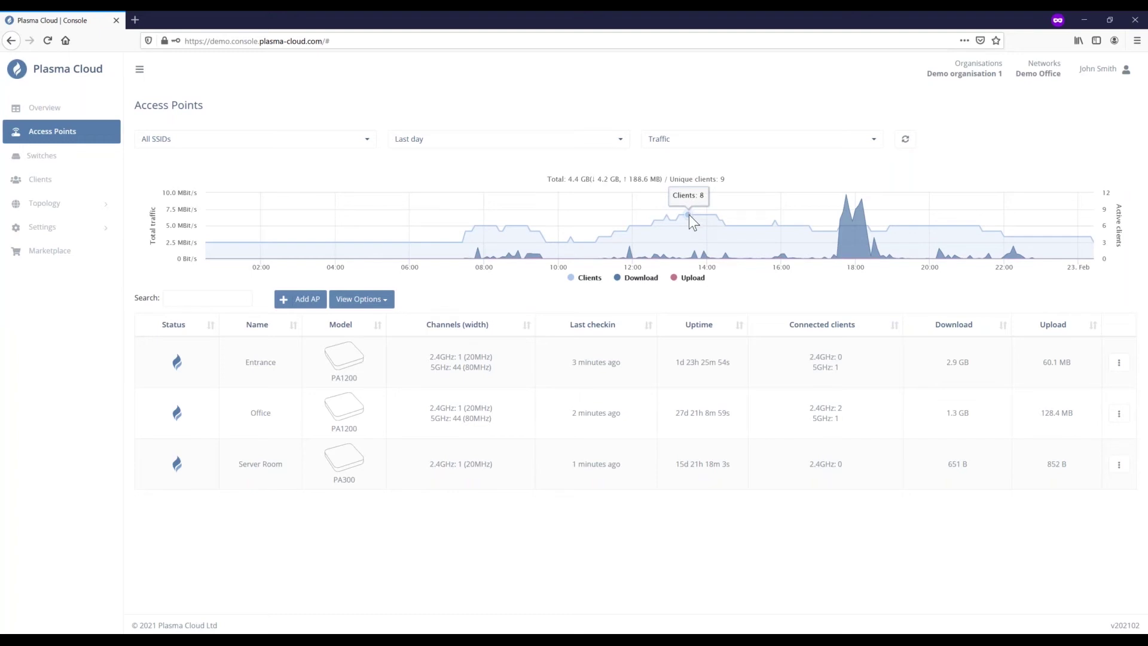
mouse_move(848, 210)
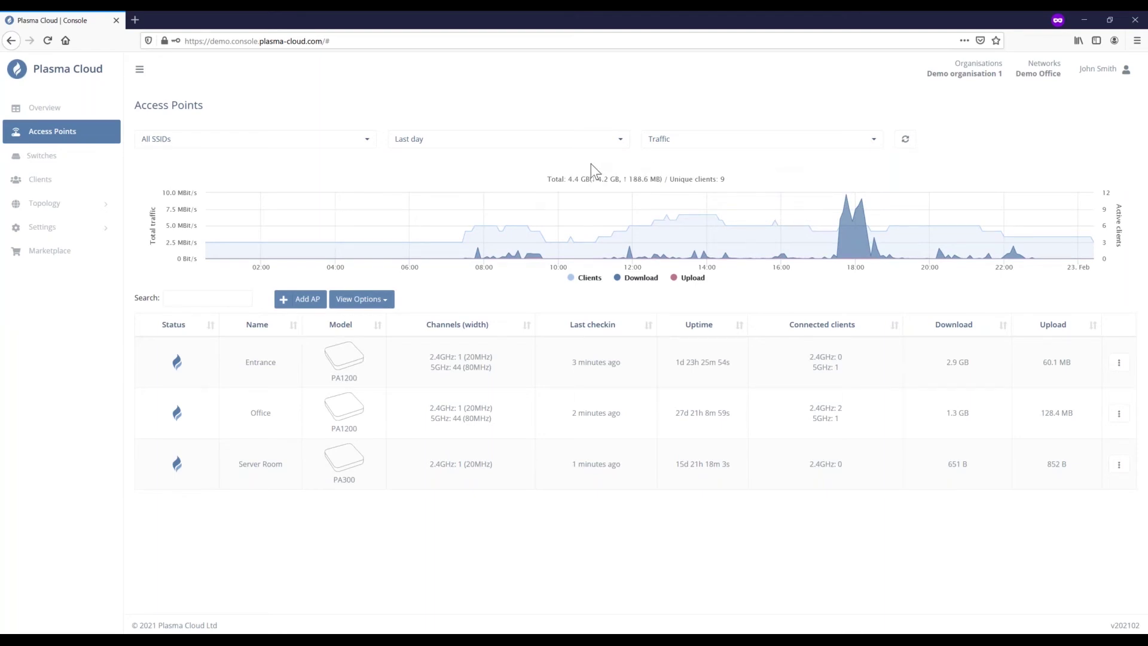
left_click(616, 149)
left_click(665, 163)
Show the switches and open the PS8-L Office Room details to review its addresses, PoE budget, port status and port table.
left_click(66, 166)
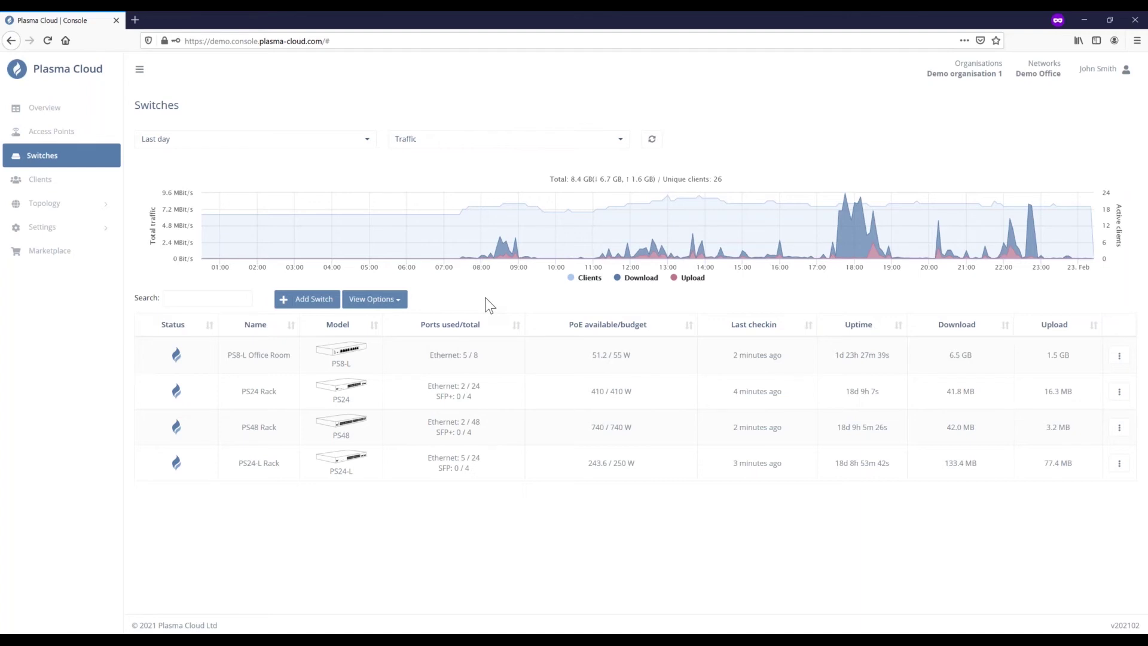
left_click(339, 368)
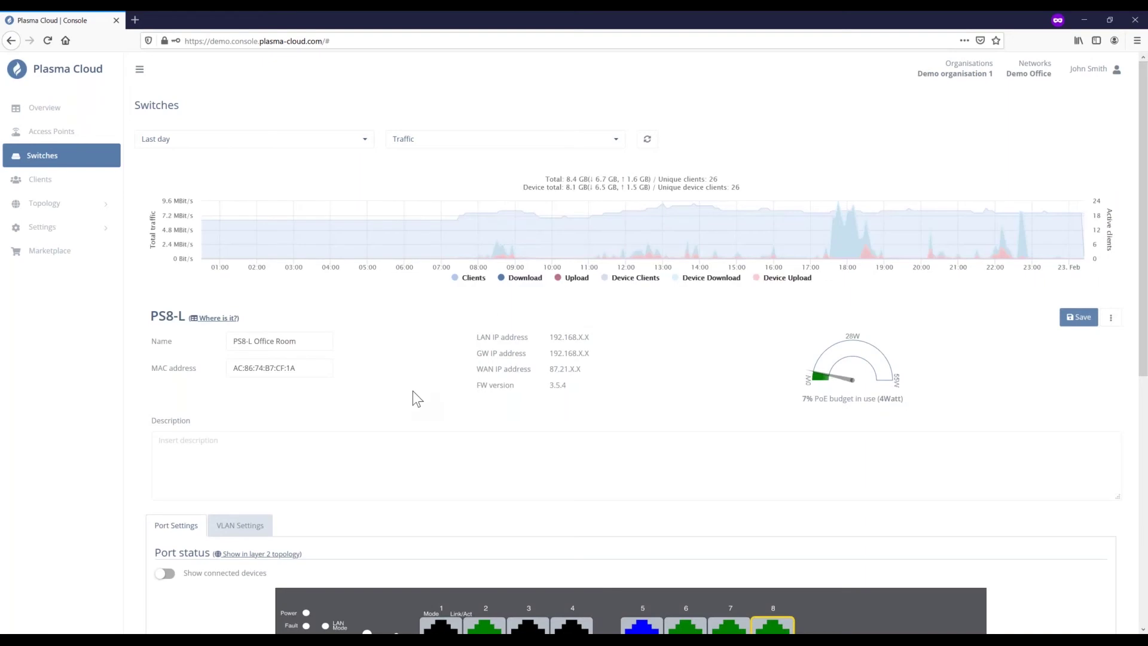
scroll(412, 390, "down", 3)
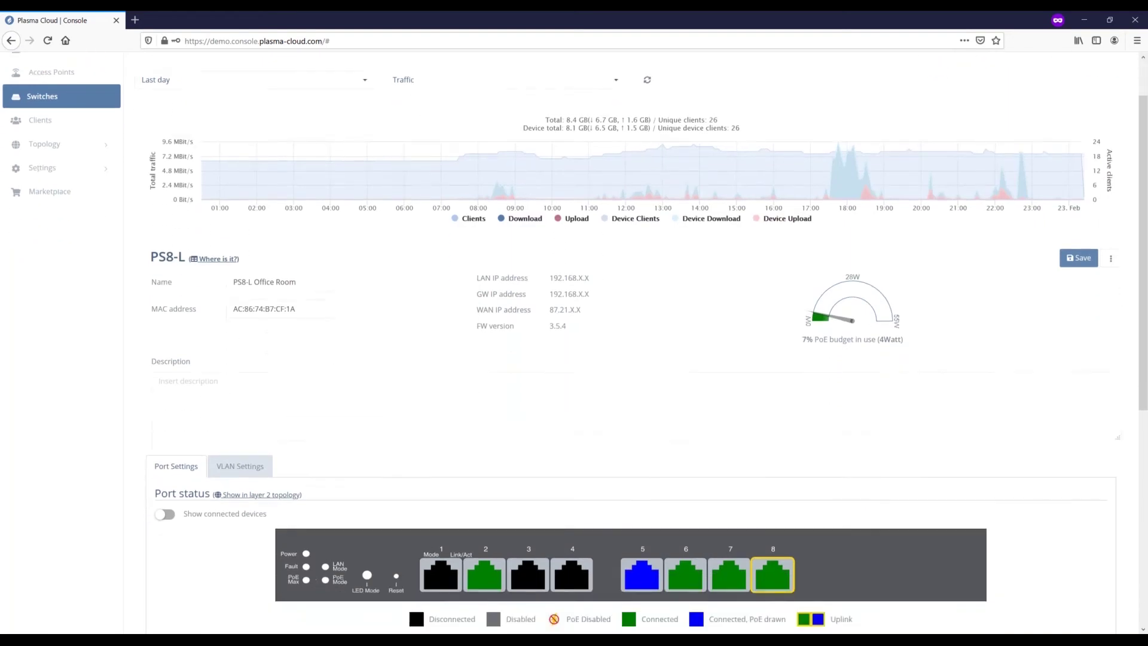
scroll(574, 341, "down", 1)
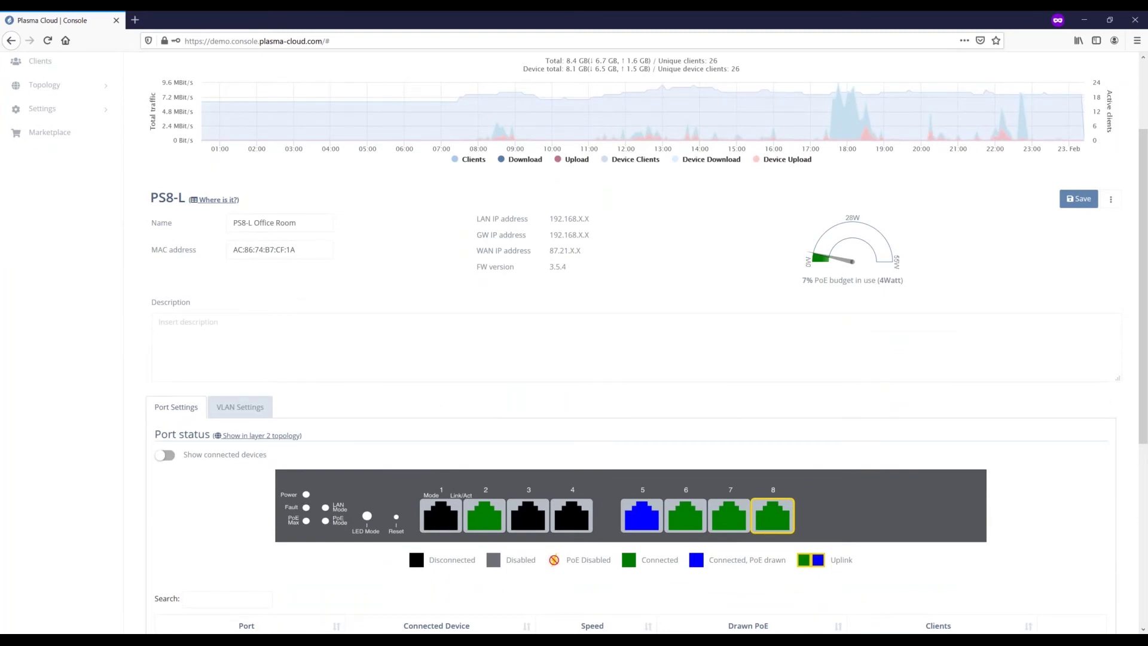
scroll(634, 341, "up", 2)
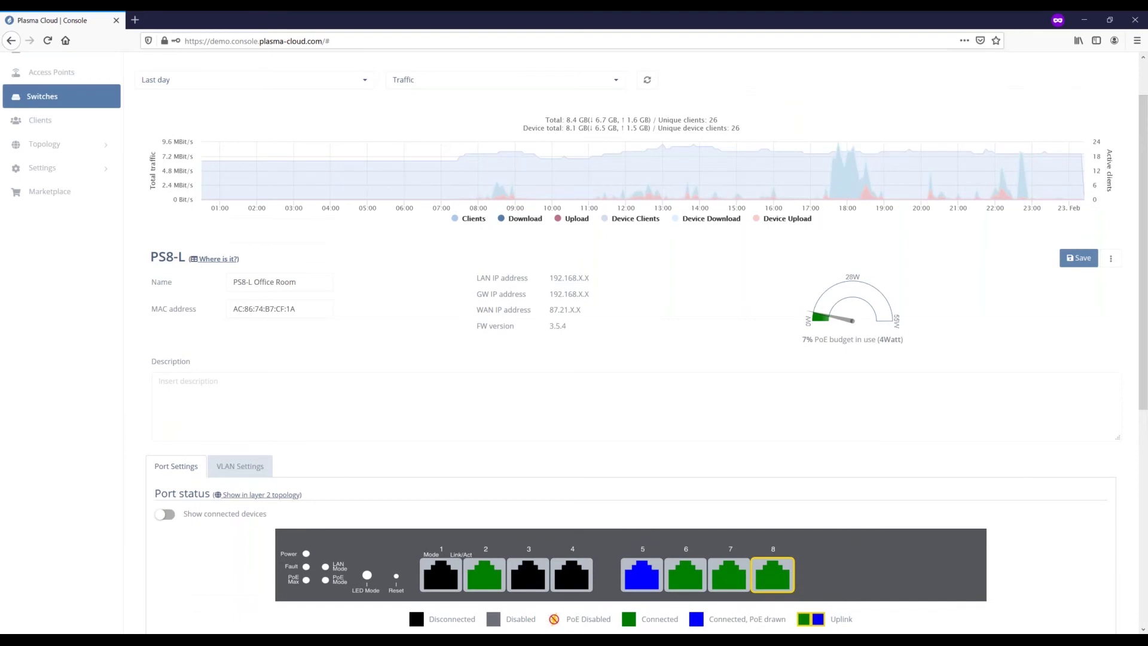
scroll(649, 344, "down", 3)
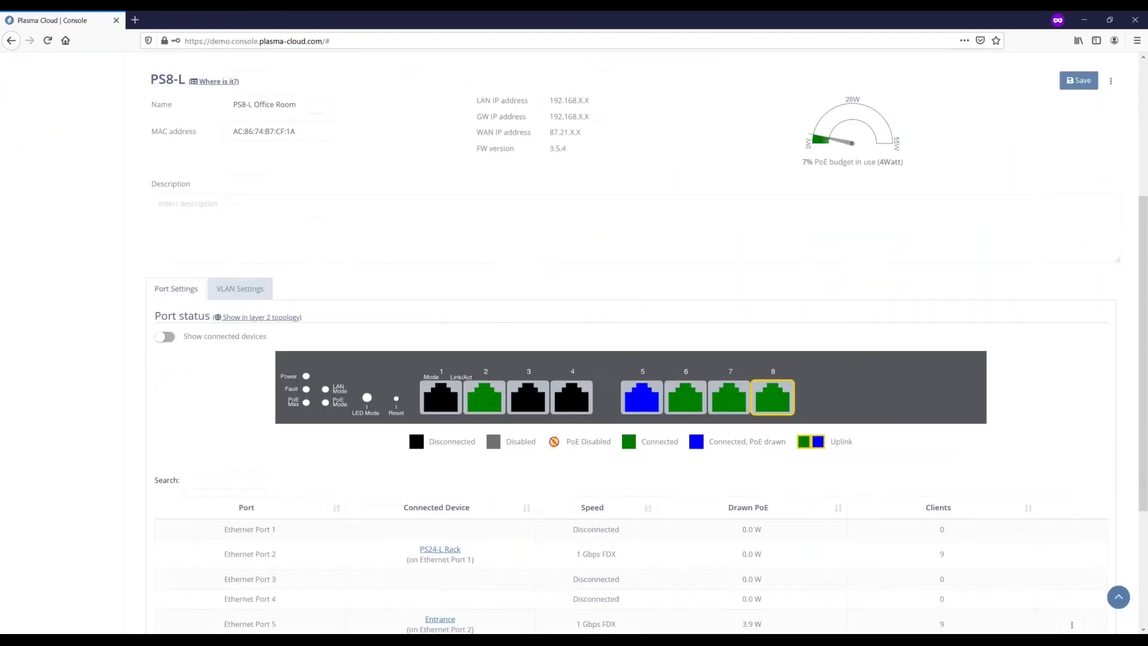
scroll(317, 224, "up", 3)
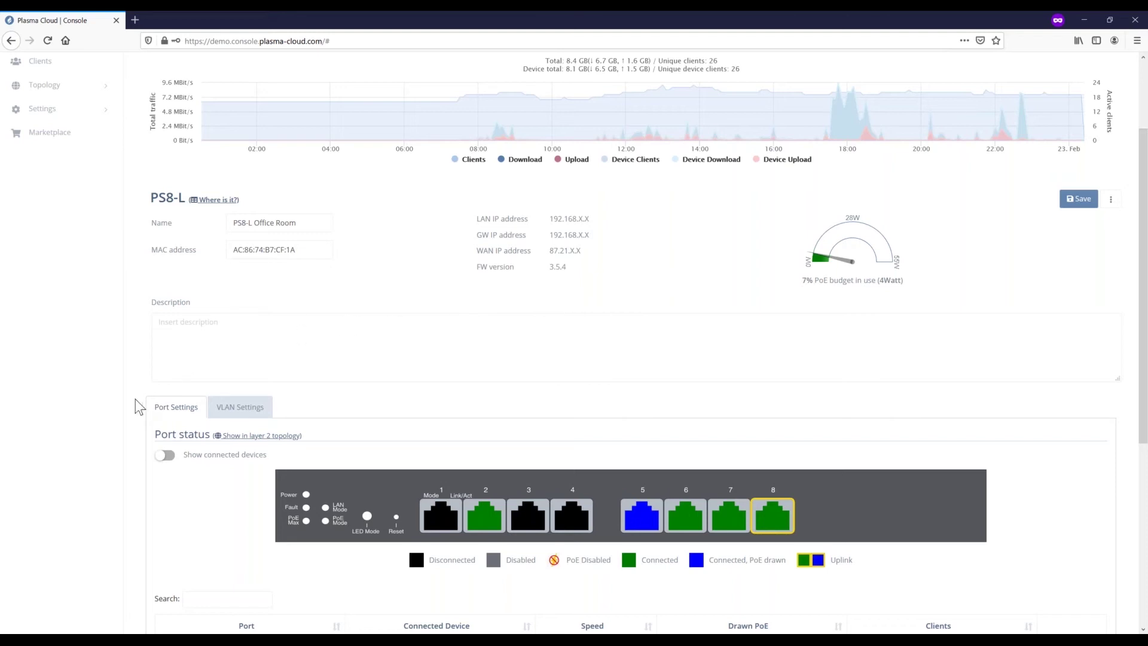
scroll(135, 400, "down", 5)
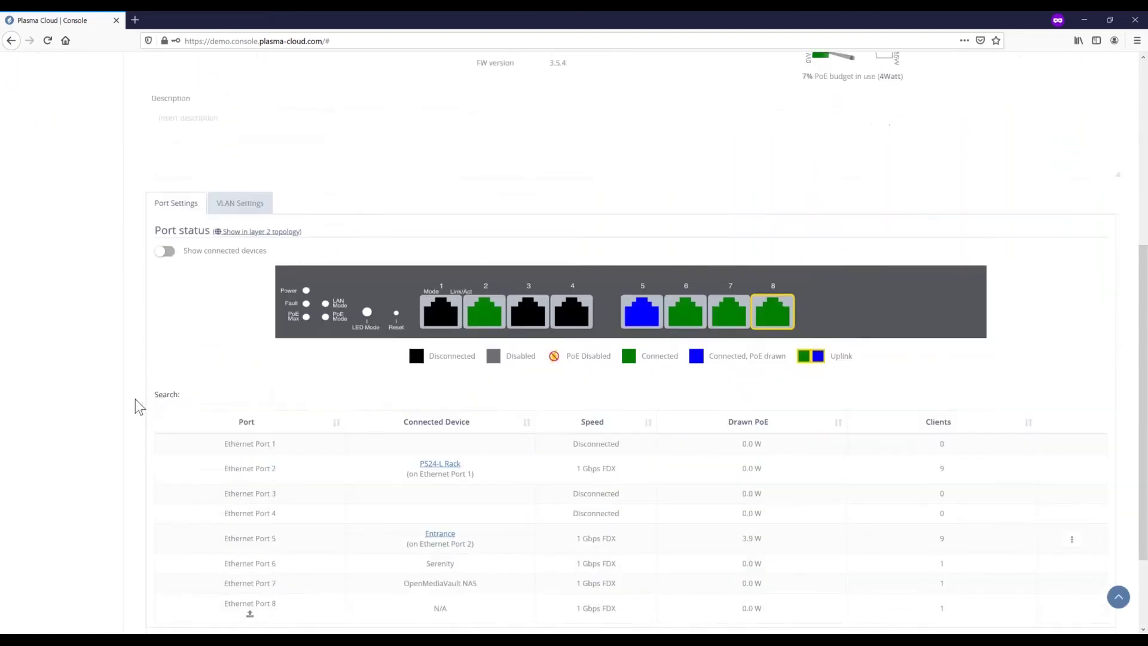
scroll(135, 400, "down", 2)
scroll(135, 400, "up", 2)
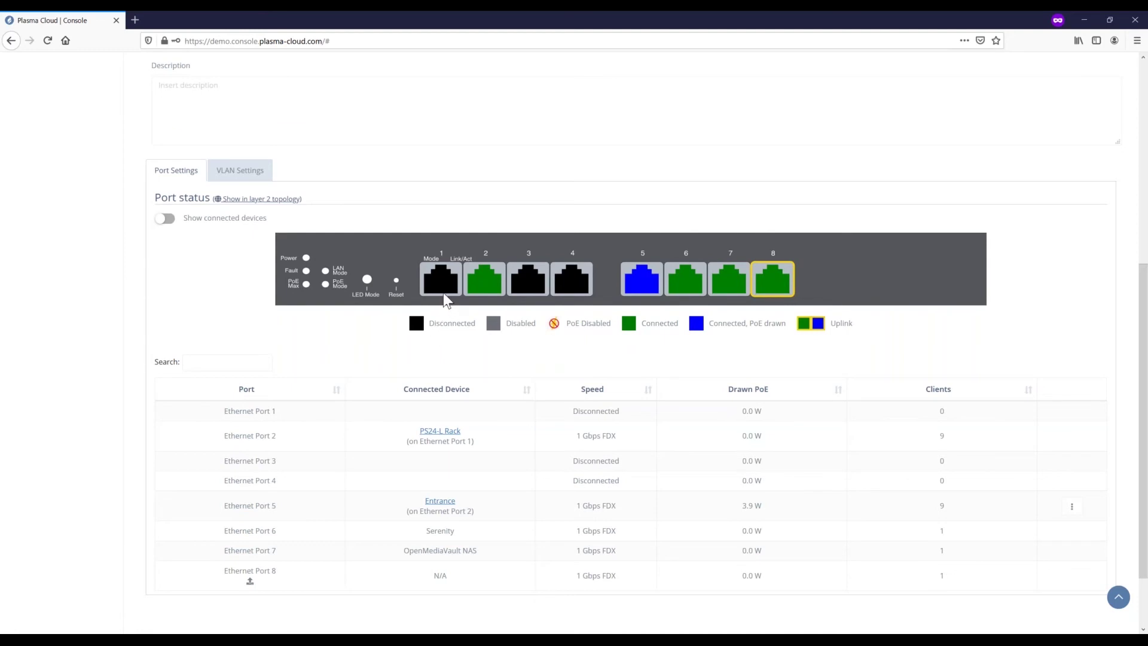
Inspect the status details of Ethernet ports 1, 2, 5 and 8 on the PS8-L Office Room switch diagram.
mouse_move(443, 293)
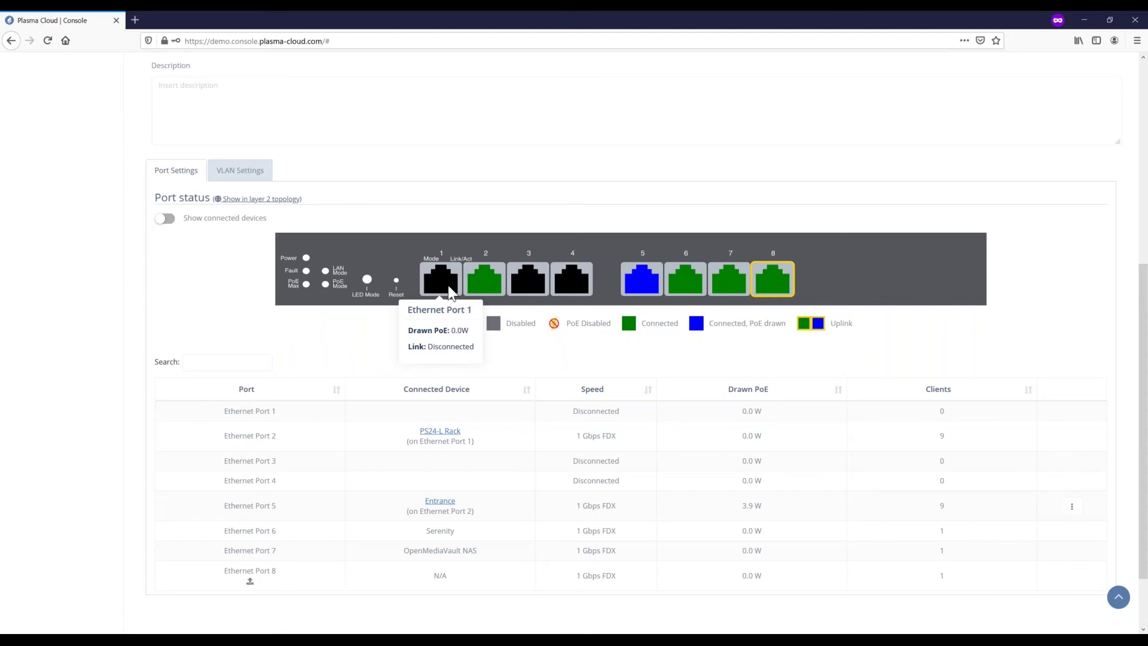
mouse_move(494, 287)
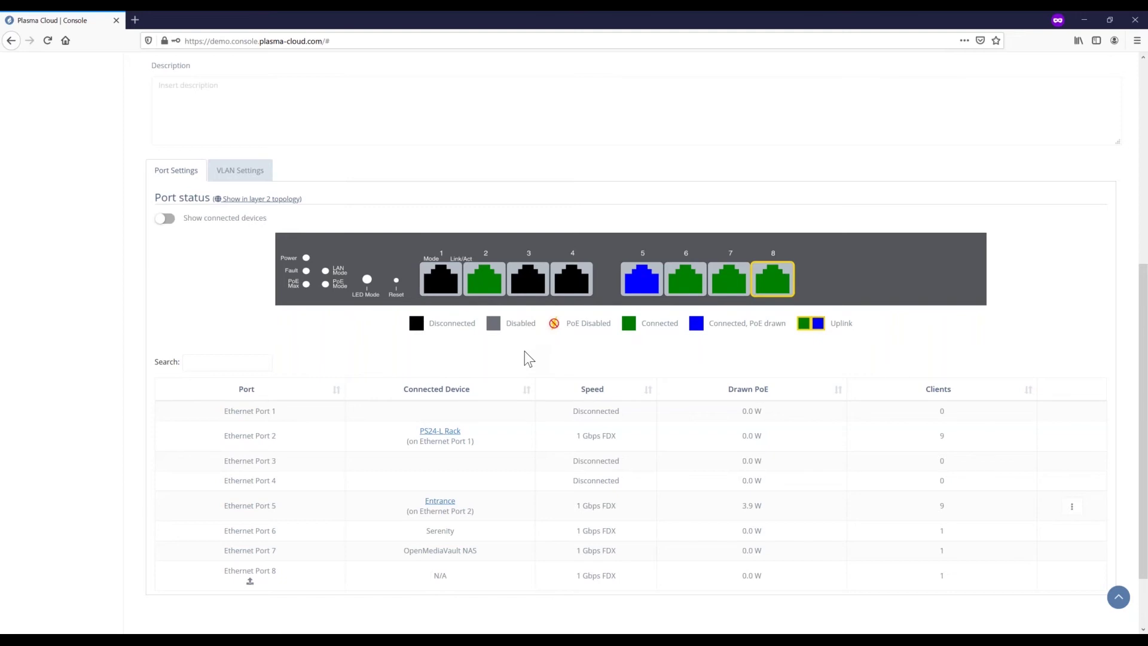
mouse_move(647, 281)
mouse_move(772, 286)
scroll(332, 359, "down", 2)
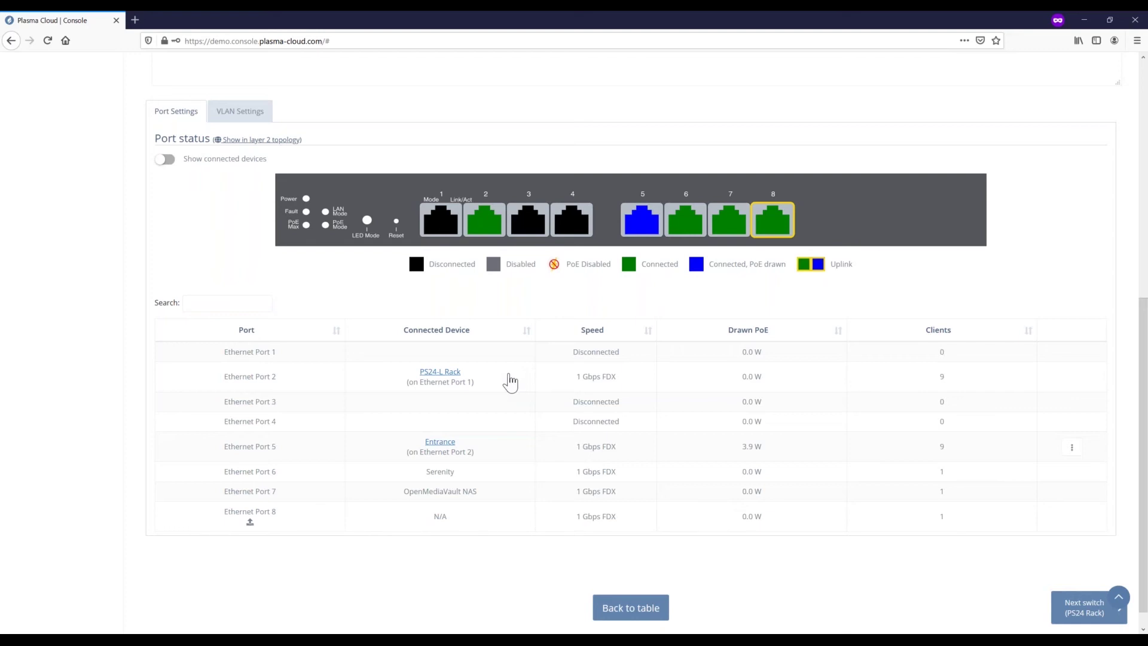
Open the PS24-L Rack switch connected to Ethernet Port 2 and inspect its uplink port 1 on the port diagram.
left_click(448, 375)
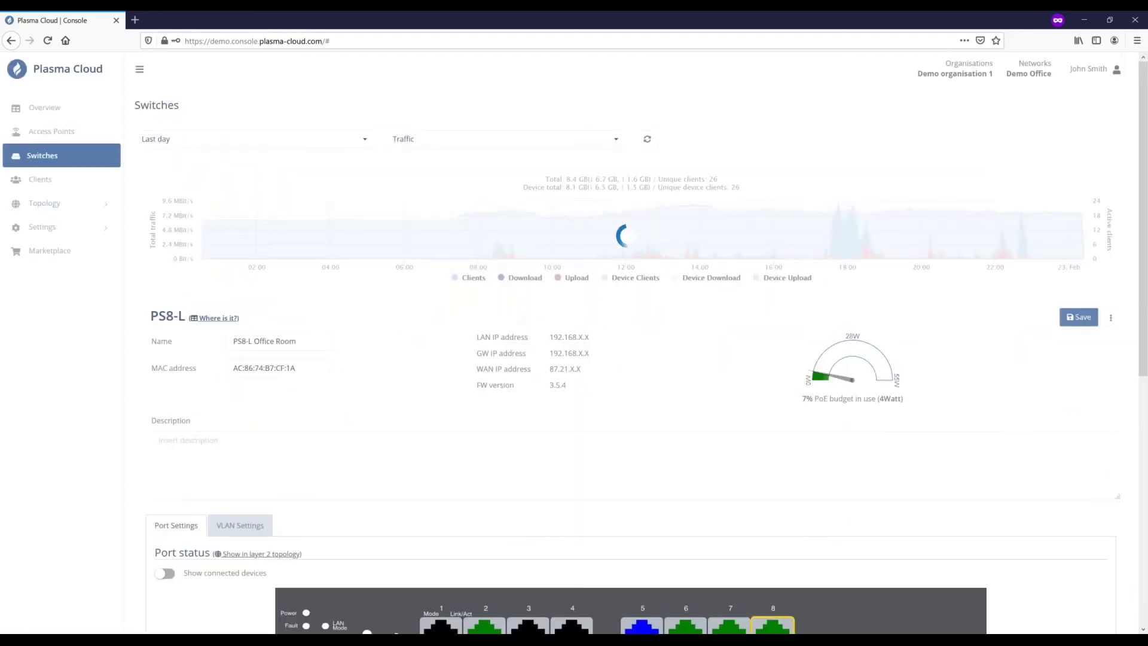
scroll(574, 342, "down", 3)
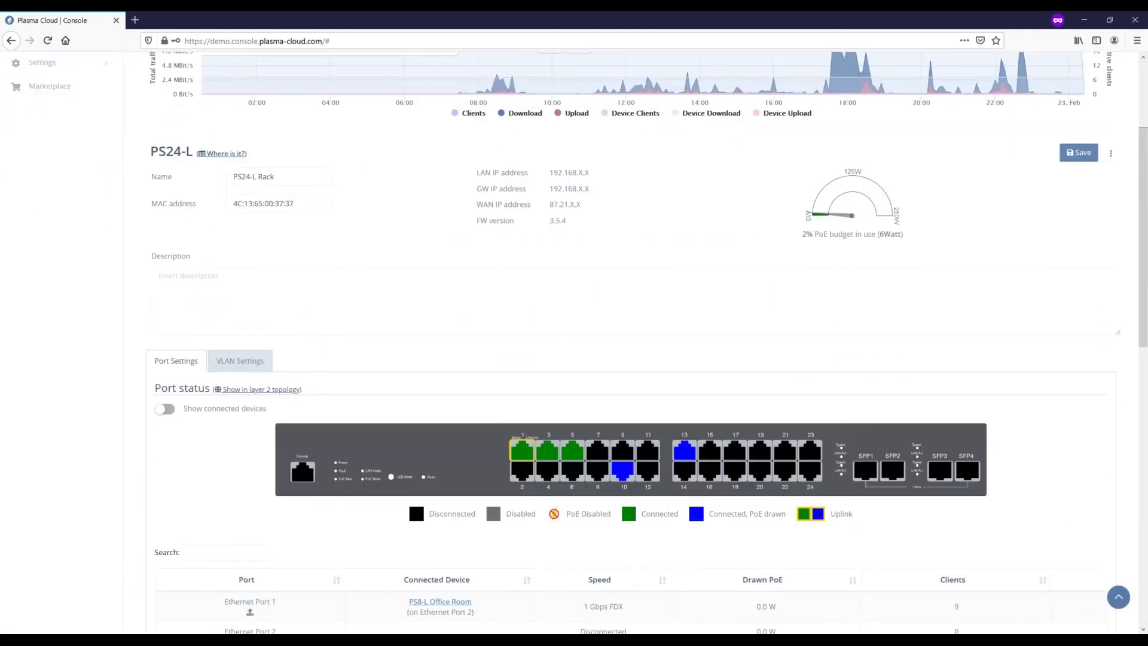
scroll(574, 343, "down", 2)
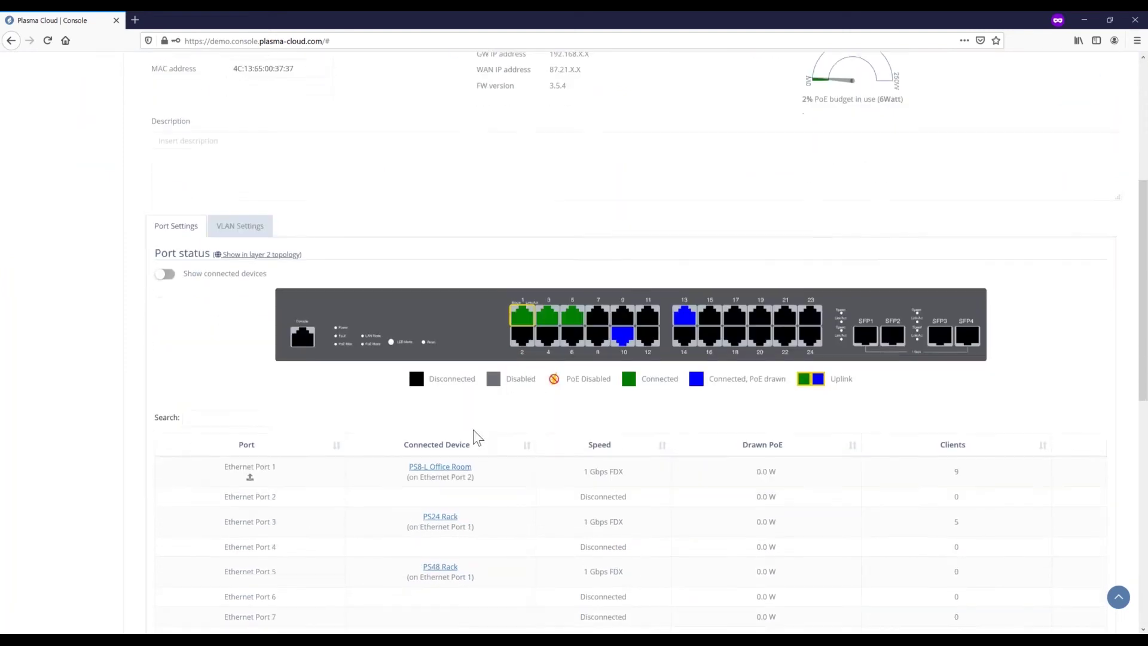
mouse_move(522, 278)
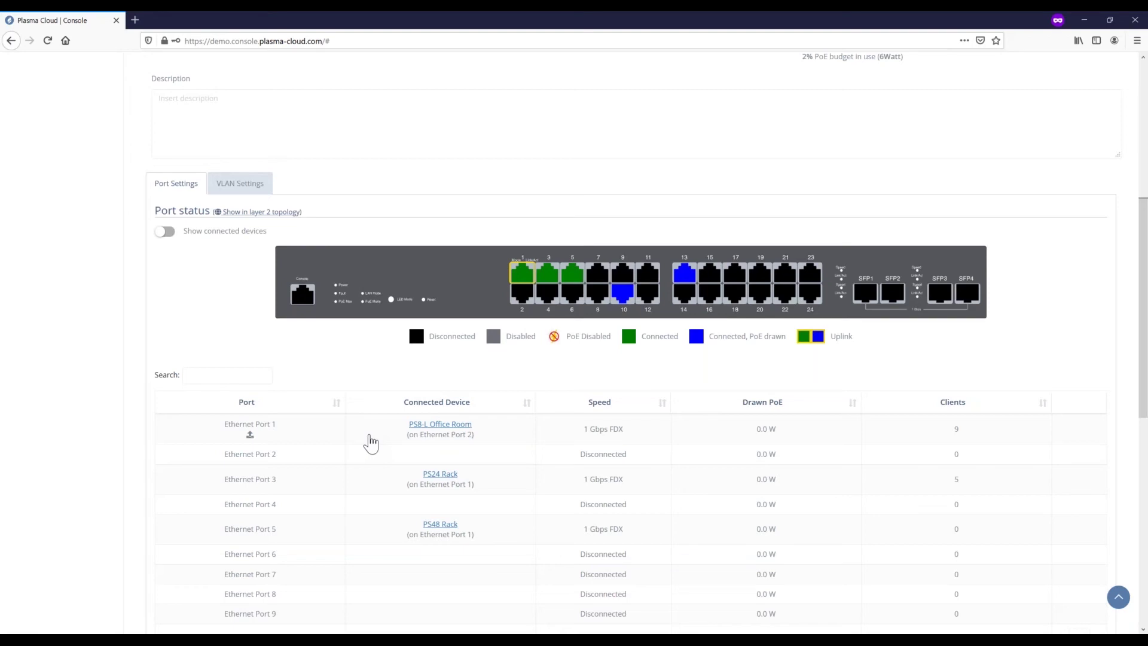
Go back to the PS8-L Office Room switch through its connected-device link and inspect Ethernet Port 5 and the port table.
left_click(426, 425)
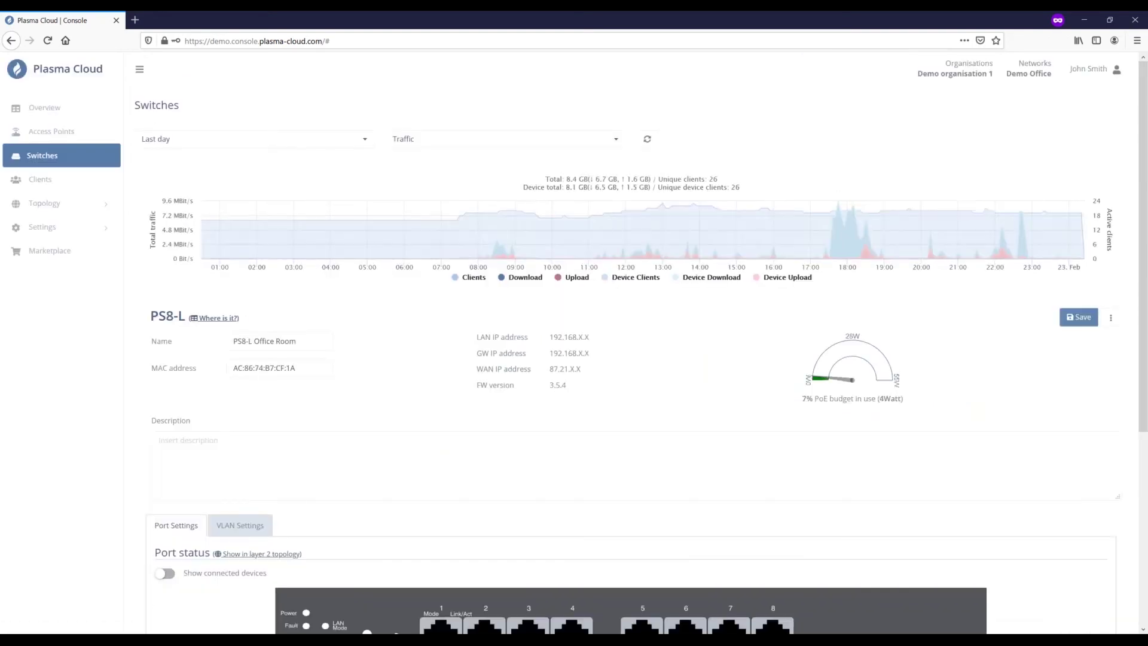
scroll(649, 343, "down", 5)
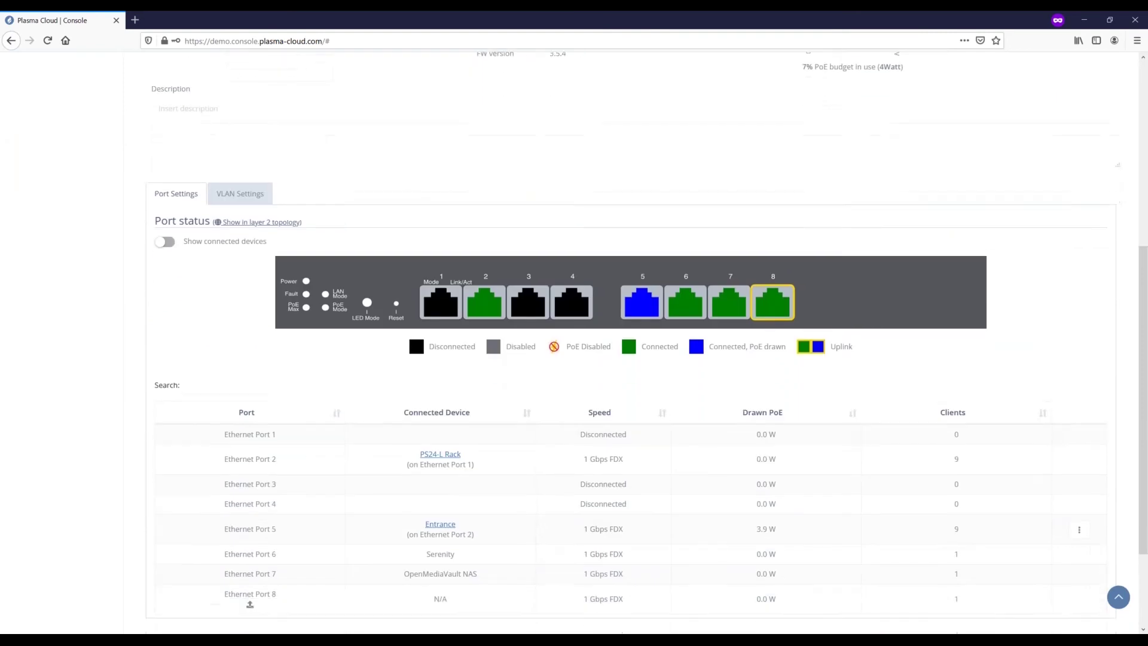
scroll(475, 438, "down", 1)
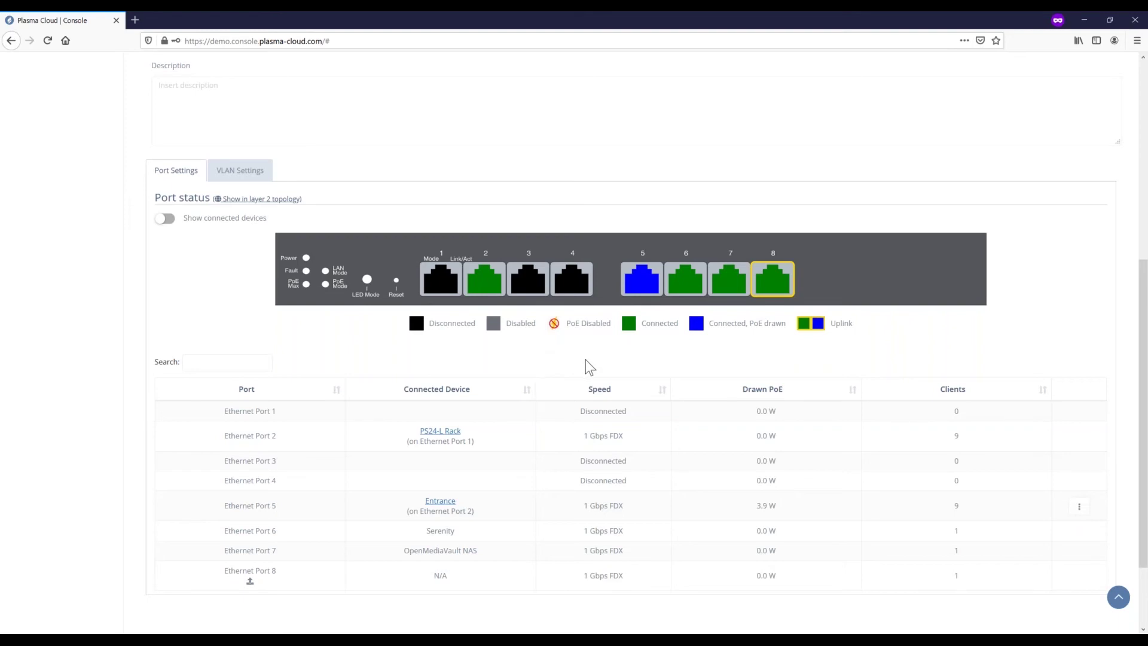
mouse_move(649, 297)
scroll(518, 507, "down", 2)
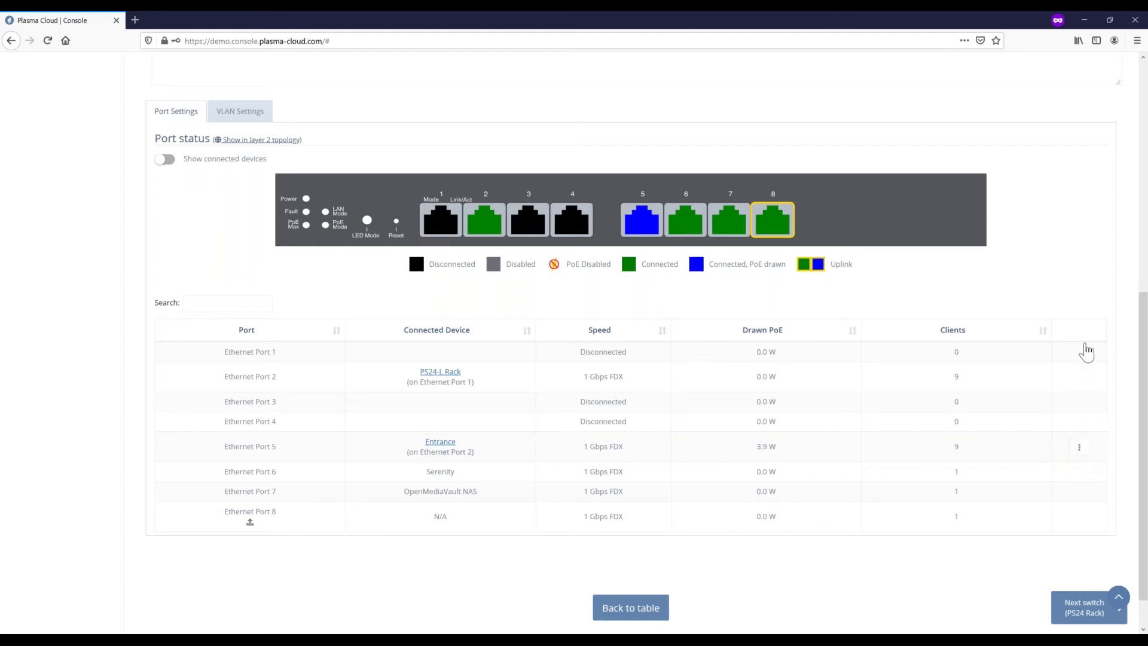
Check the options of Ethernet Port 5 and show the connected devices on the PS8-L Office Room port diagram.
left_click(1079, 449)
scroll(218, 257, "up", 1)
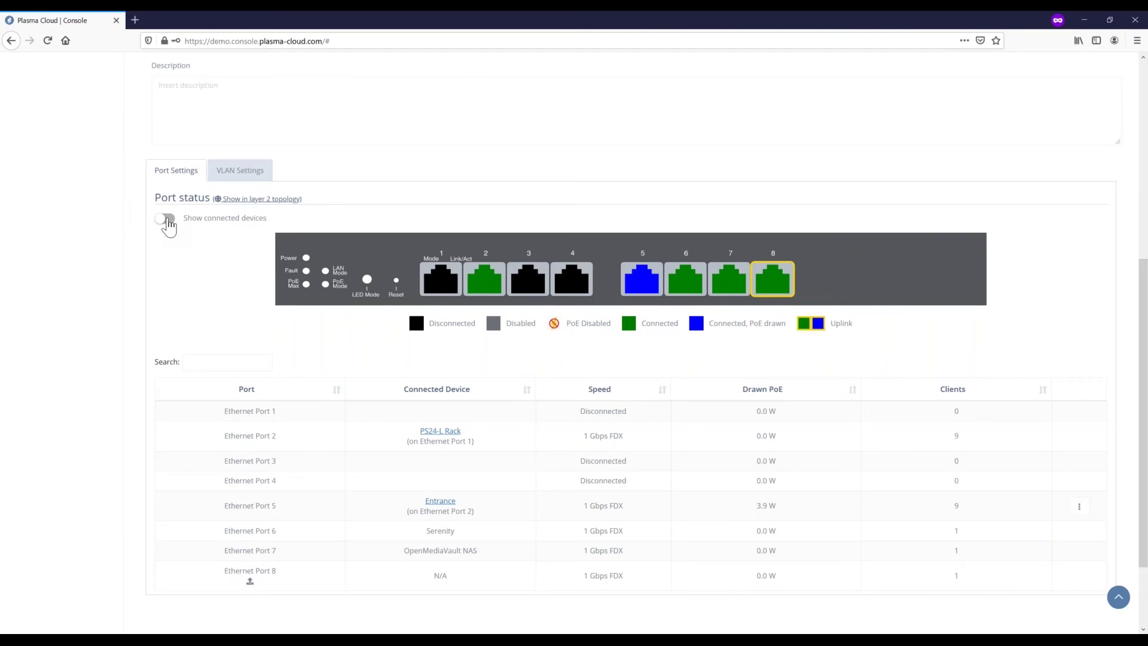
left_click(167, 220)
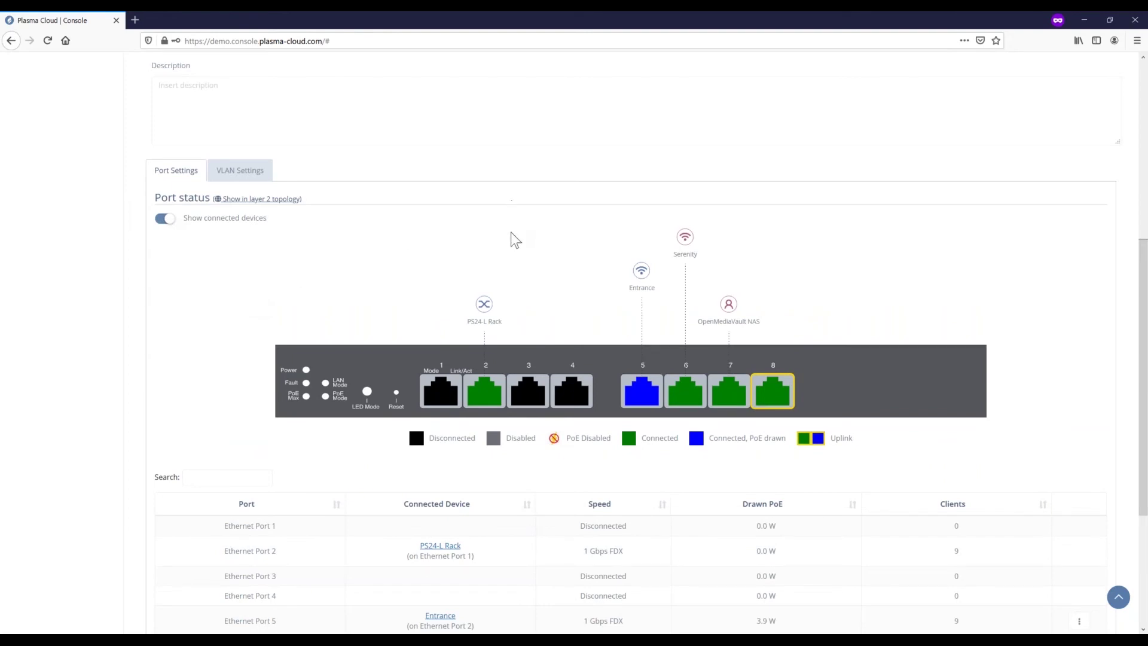
scroll(511, 232, "down", 5)
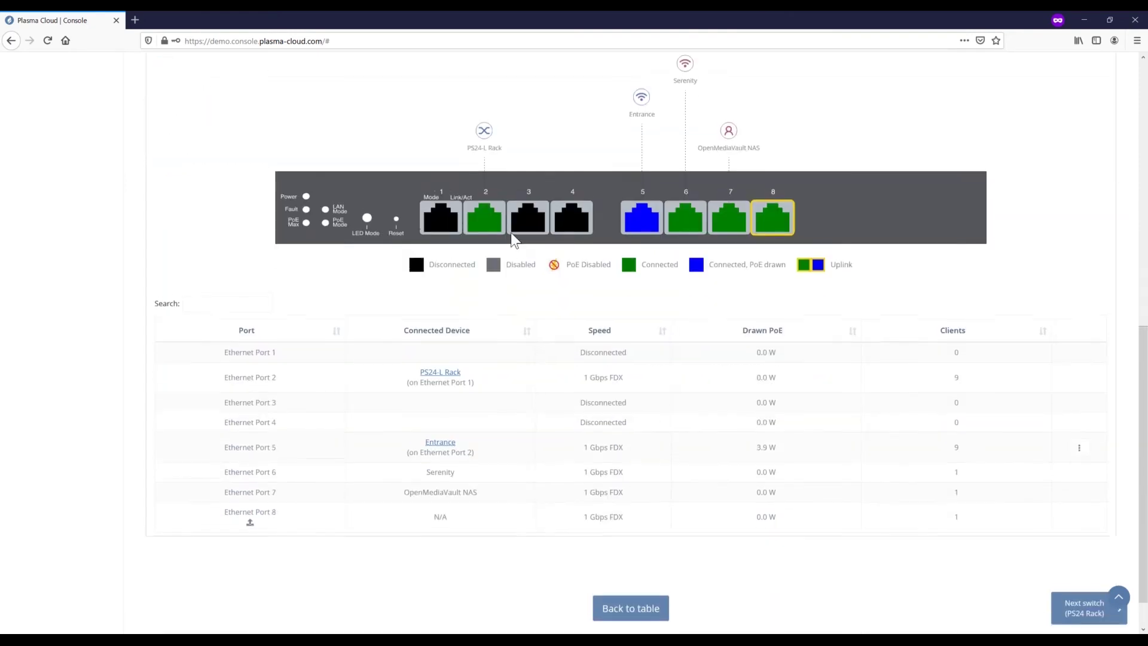
scroll(511, 231, "up", 1)
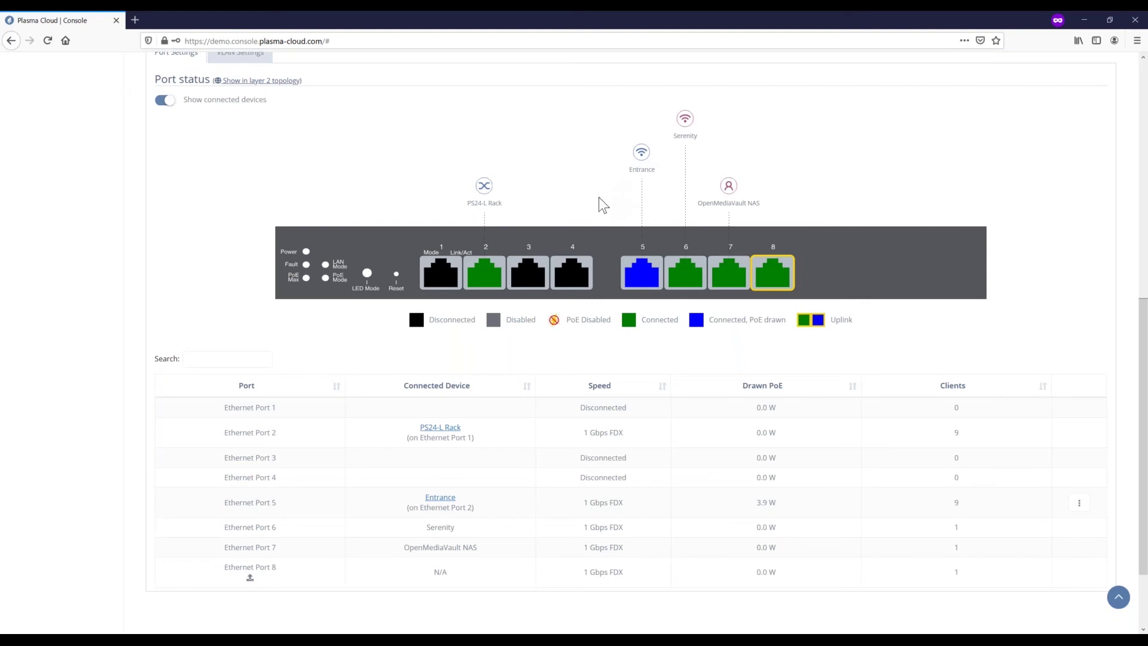
scroll(599, 197, "up", 2)
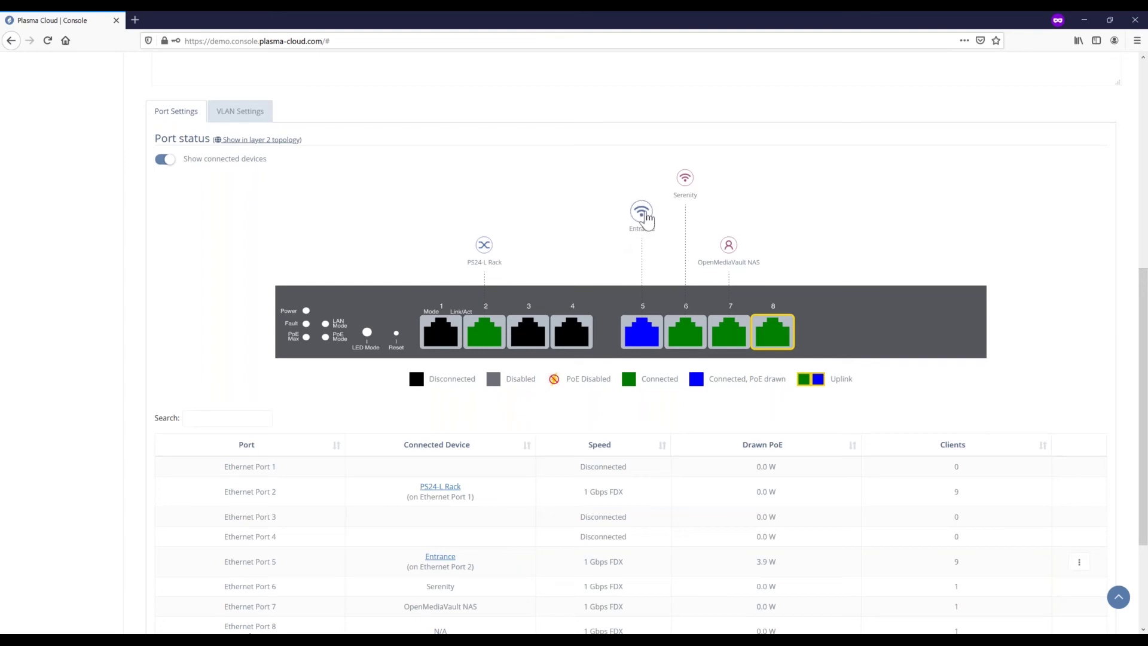
Inspect the Entrance, PS24-L Rack, Serenity and OpenMediaVault NAS devices on the port diagram and review the port table.
mouse_move(648, 220)
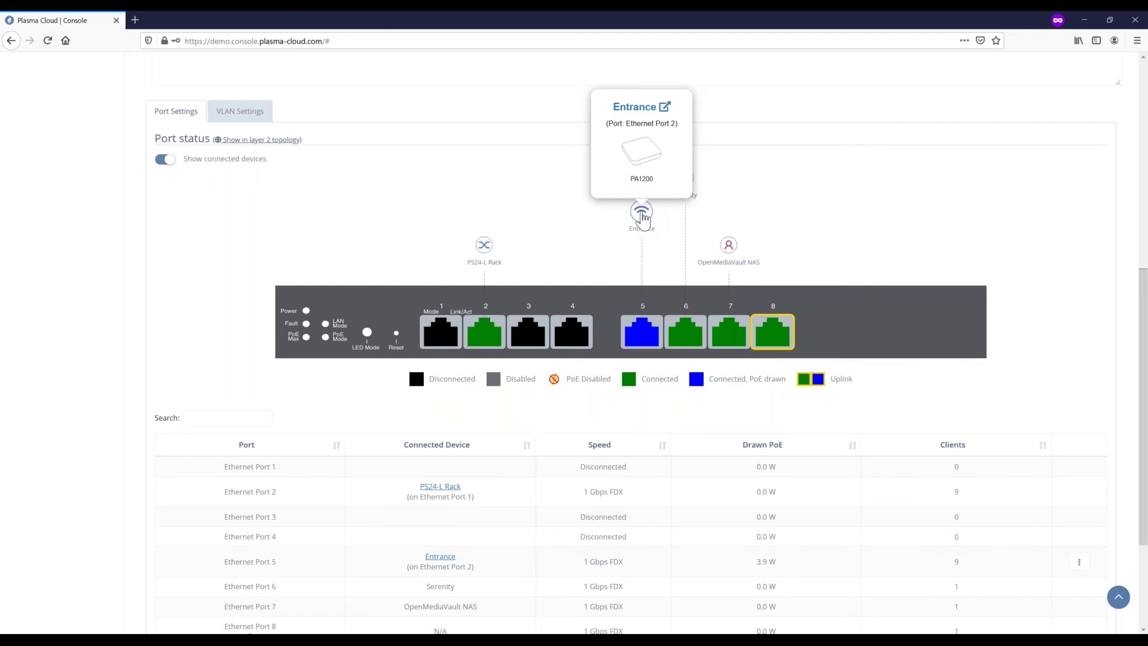
left_click(482, 253)
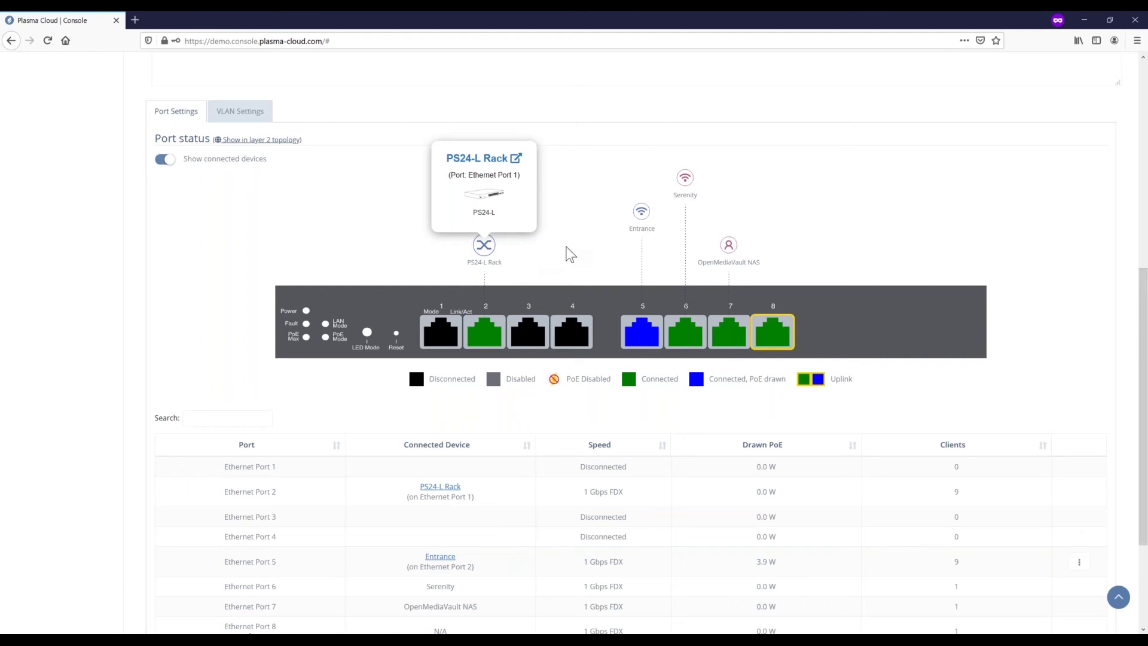
mouse_move(484, 252)
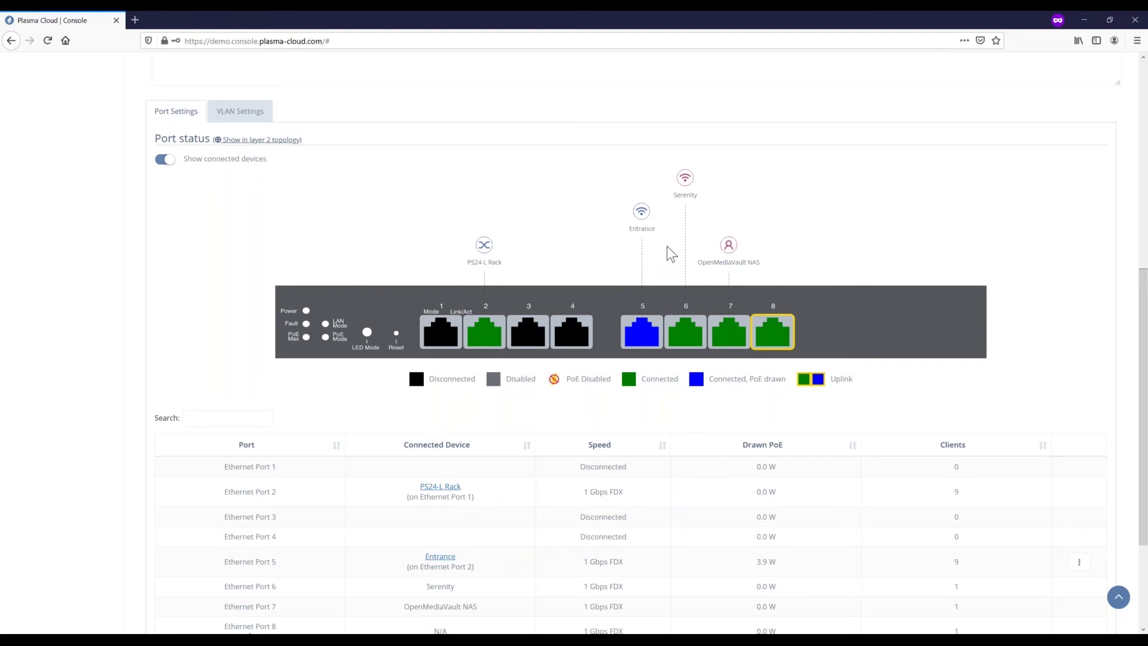
scroll(667, 246, "up", 2)
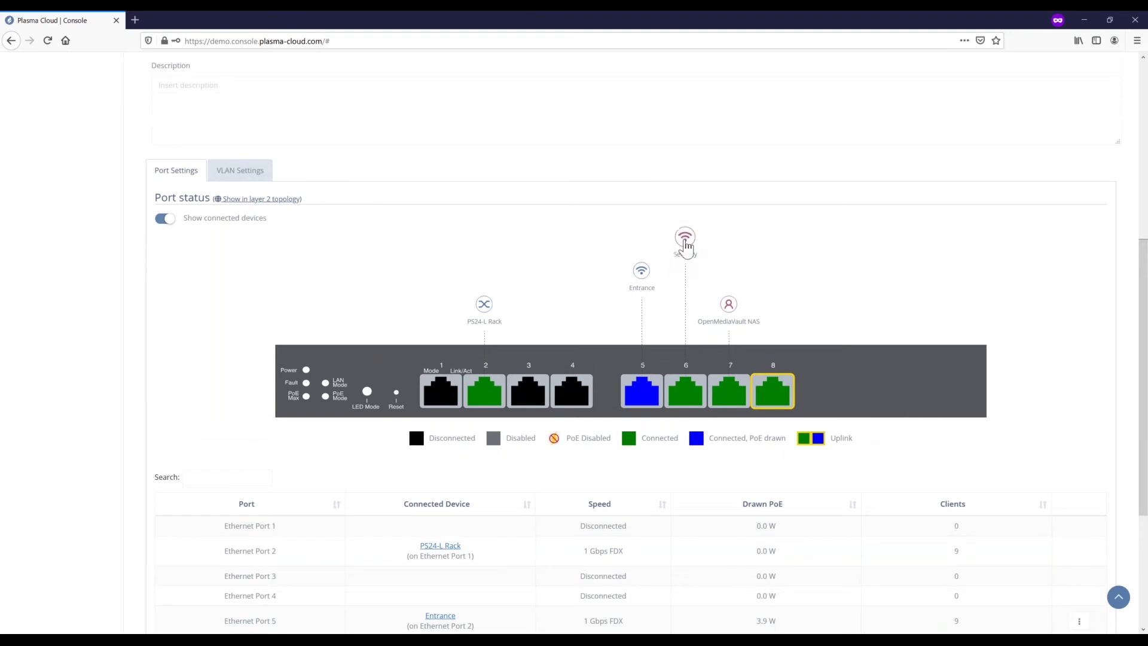
mouse_move(687, 245)
mouse_move(688, 243)
mouse_move(728, 310)
scroll(207, 376, "down", 2)
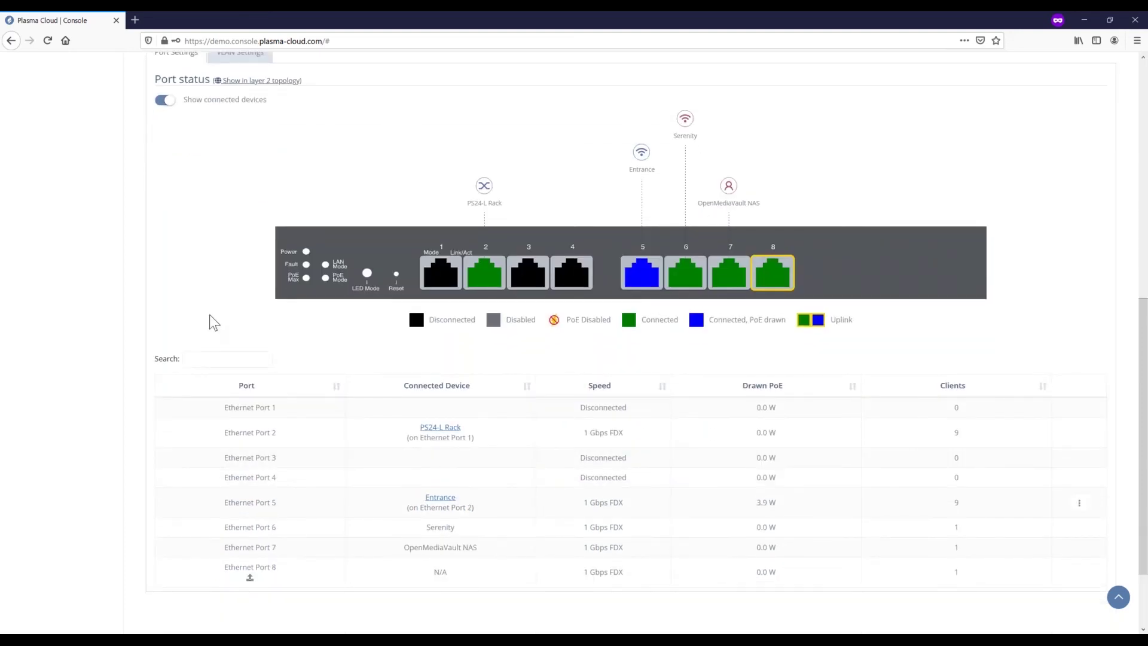
scroll(209, 316, "up", 2)
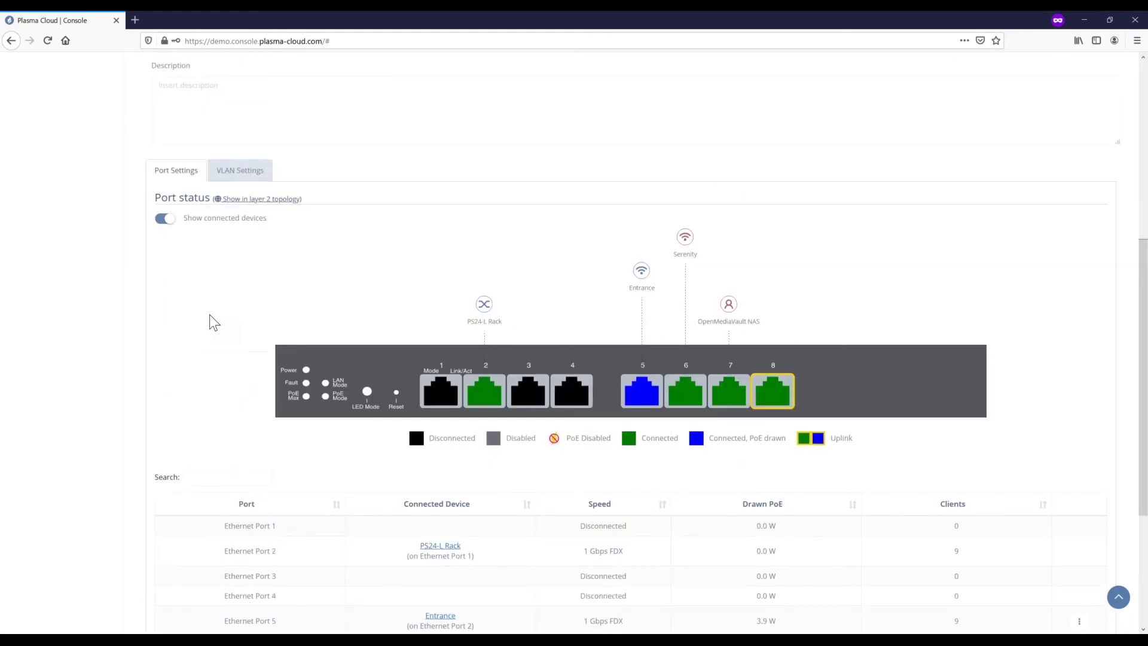
scroll(210, 315, "down", 4)
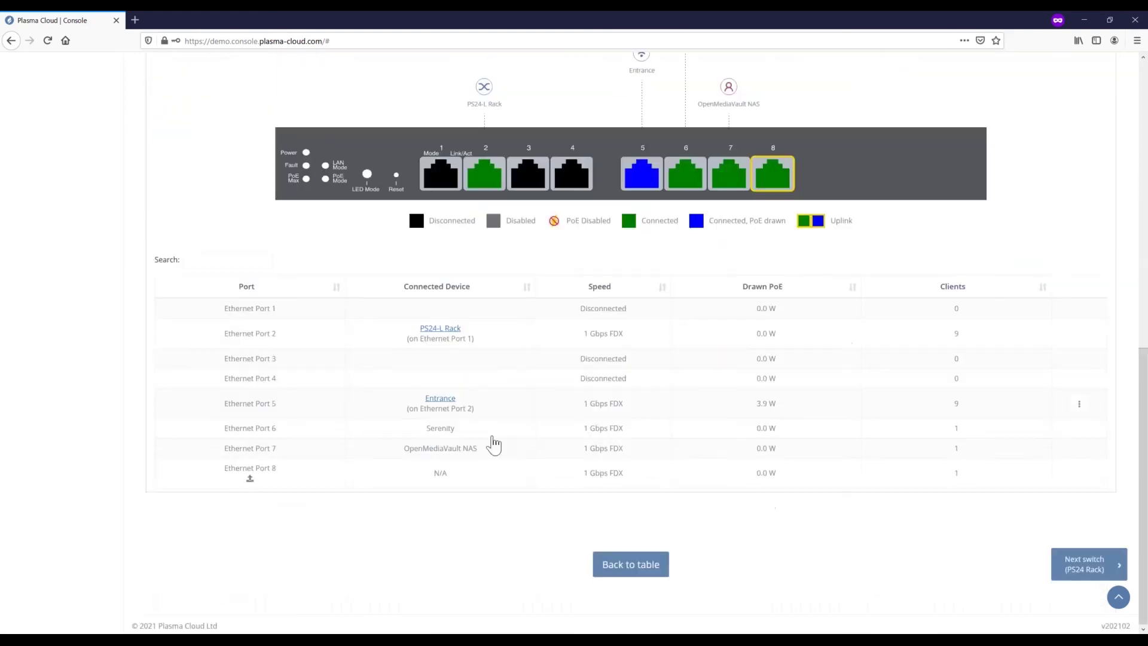
Return to the switch list, open the PS24-L Rack switch and show the connected devices on its port diagram.
left_click(633, 567)
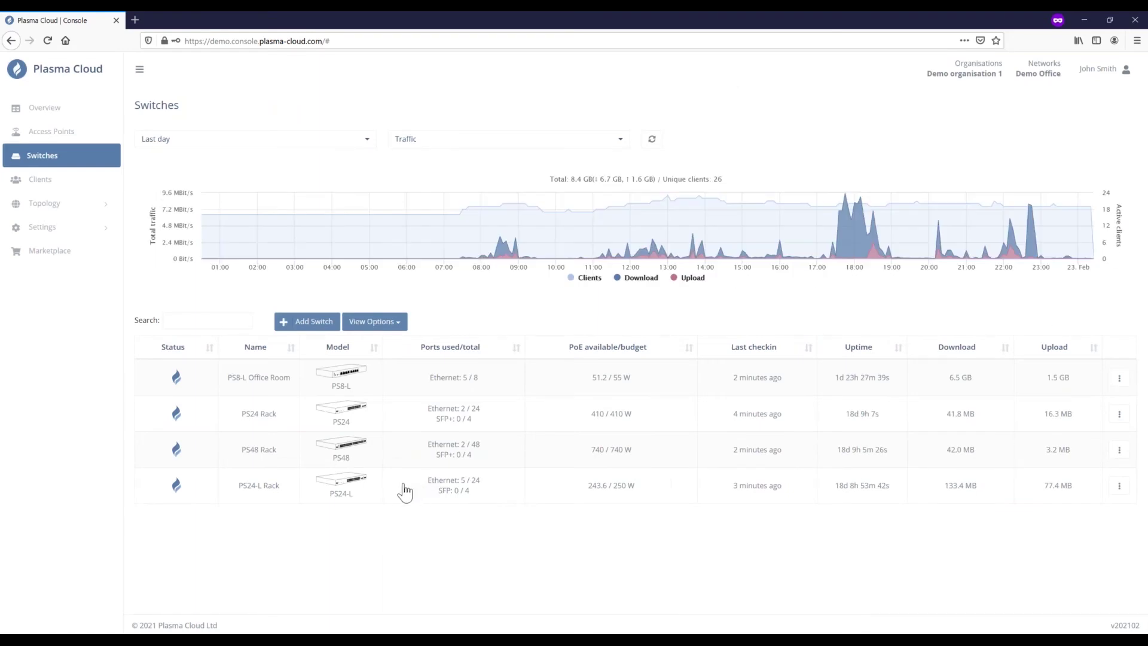
left_click(368, 488)
scroll(439, 472, "down", 2)
scroll(574, 341, "down", 4)
scroll(168, 290, "up", 1)
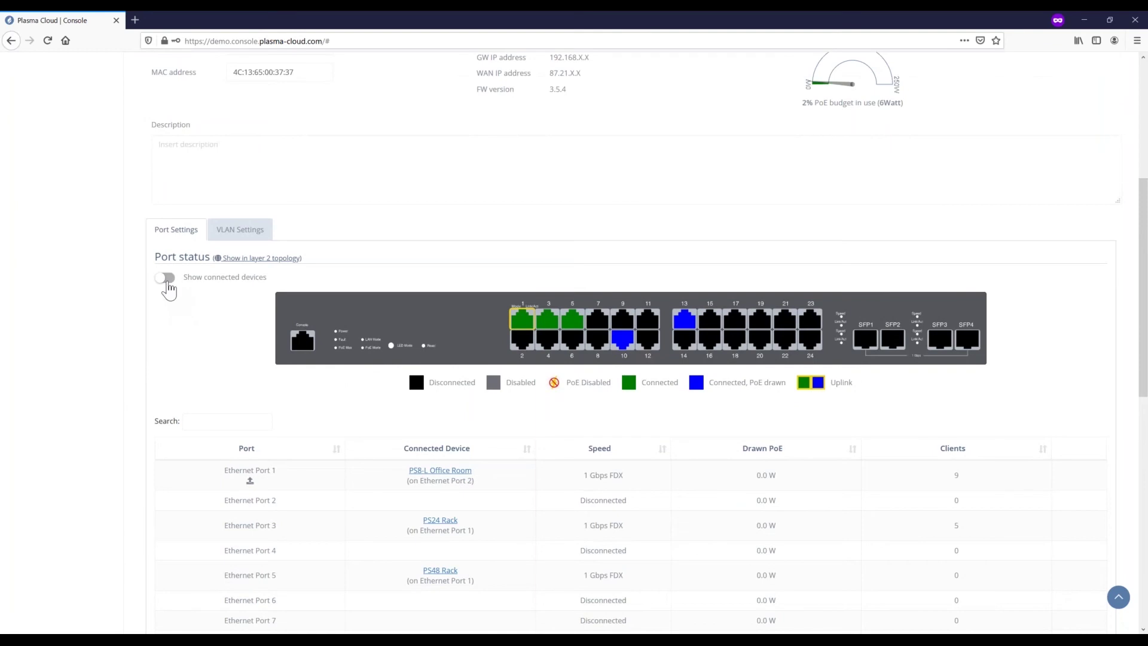
left_click(165, 278)
scroll(237, 443, "down", 3)
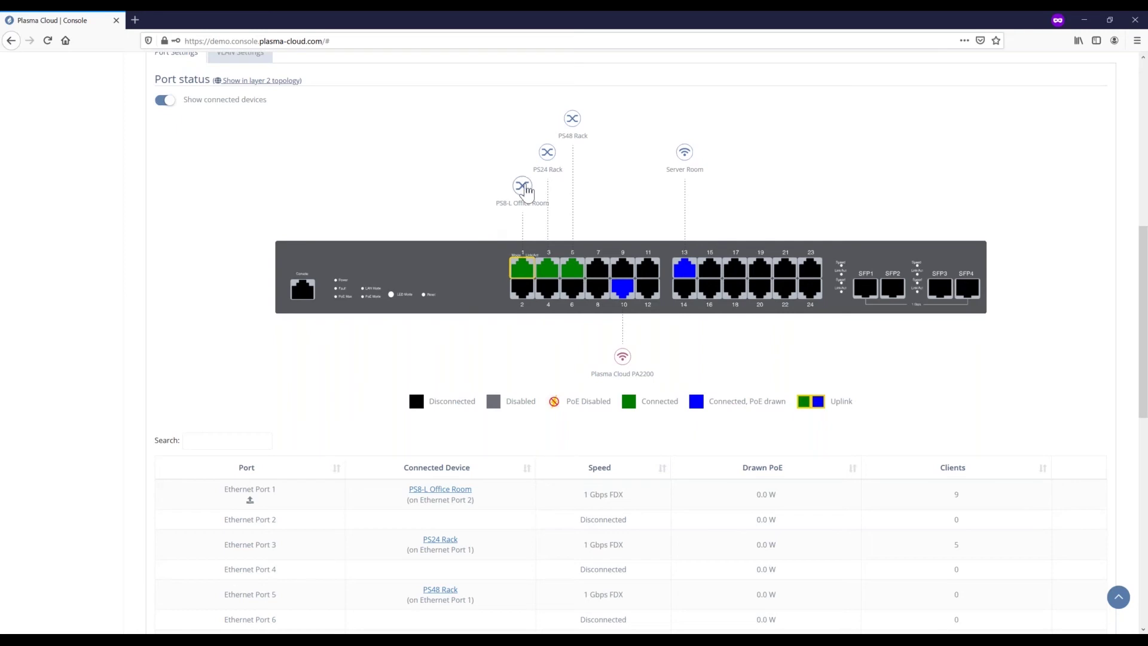
Inspect the connected PS8-L Office Room and Plasma Cloud PA2200 devices on the diagram and review the port table.
mouse_move(522, 186)
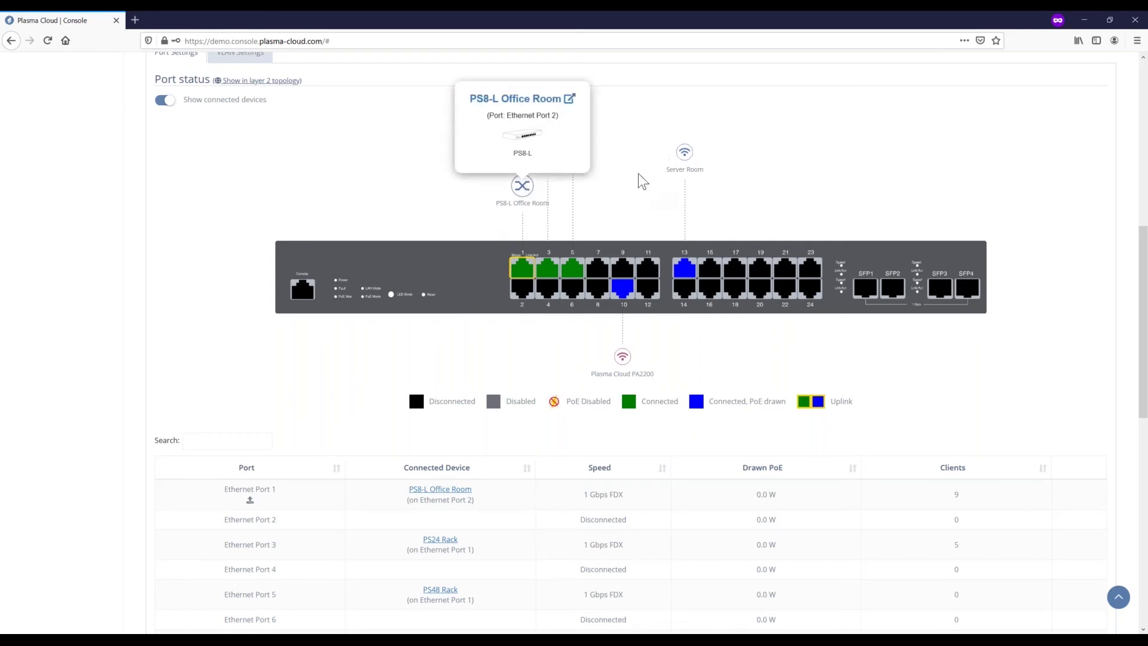
left_click(623, 361)
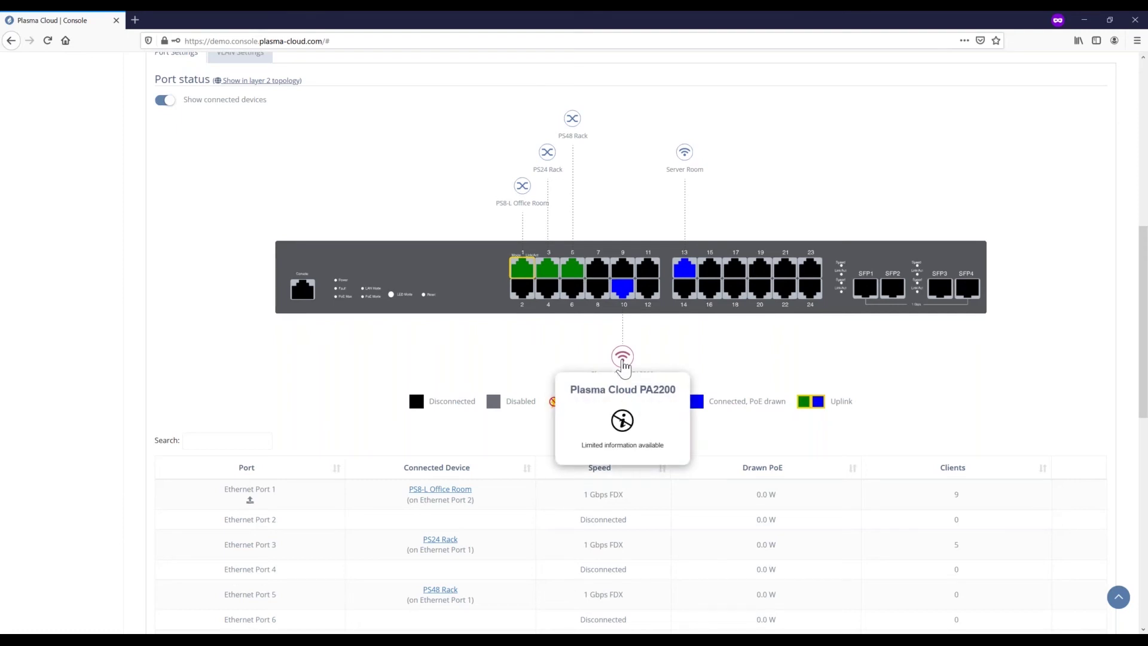
left_click(692, 360)
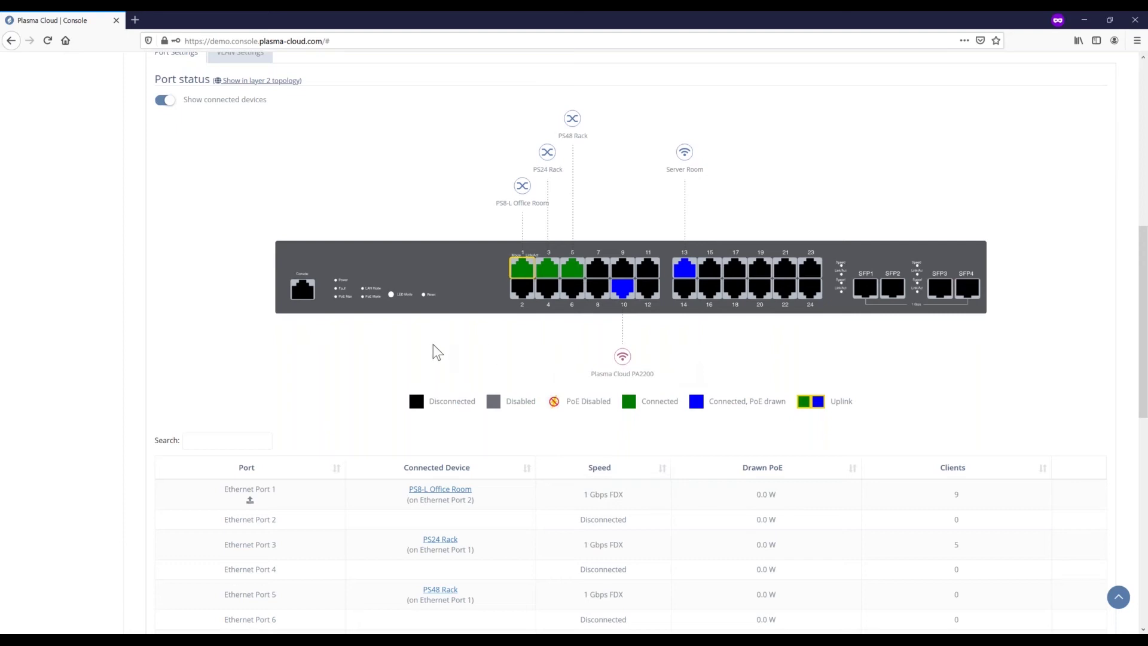
scroll(433, 344, "down", 4)
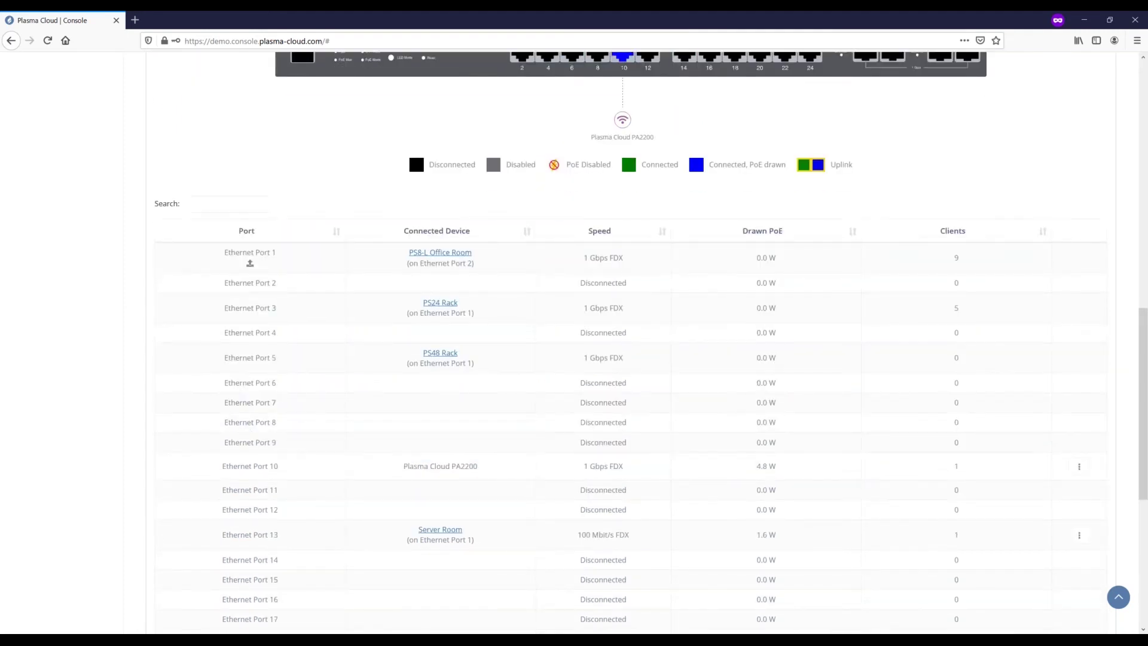
scroll(652, 338, "up", 4)
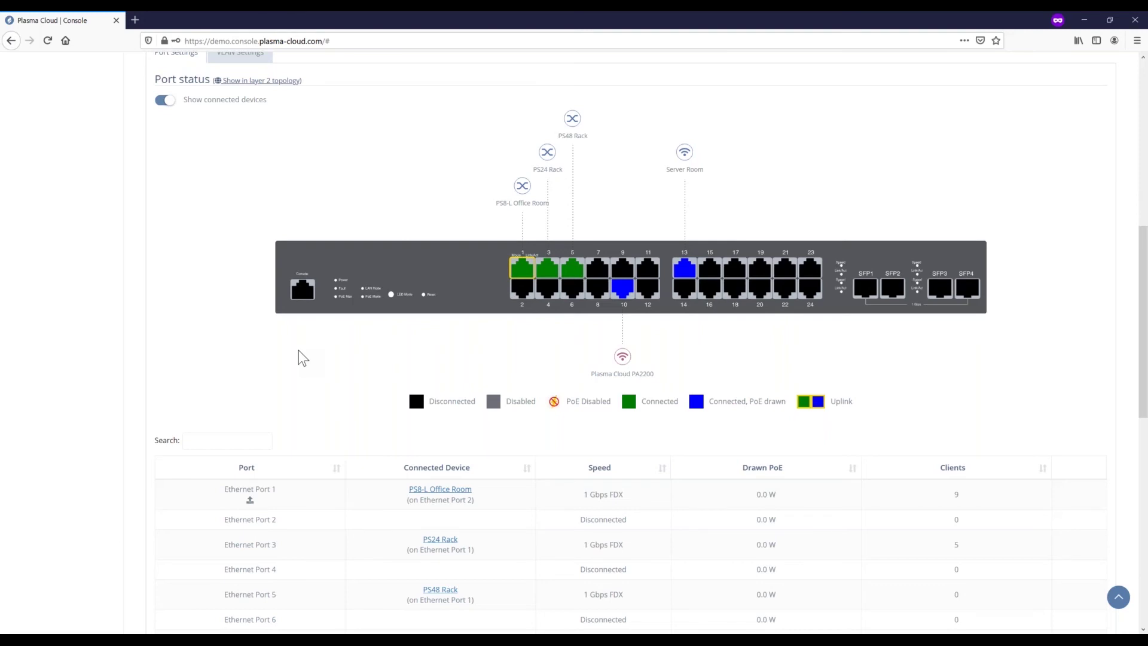
Reveal the available topology views and show the PS24-L Rack switch in the layer 2 topology.
scroll(299, 352, "up", 3)
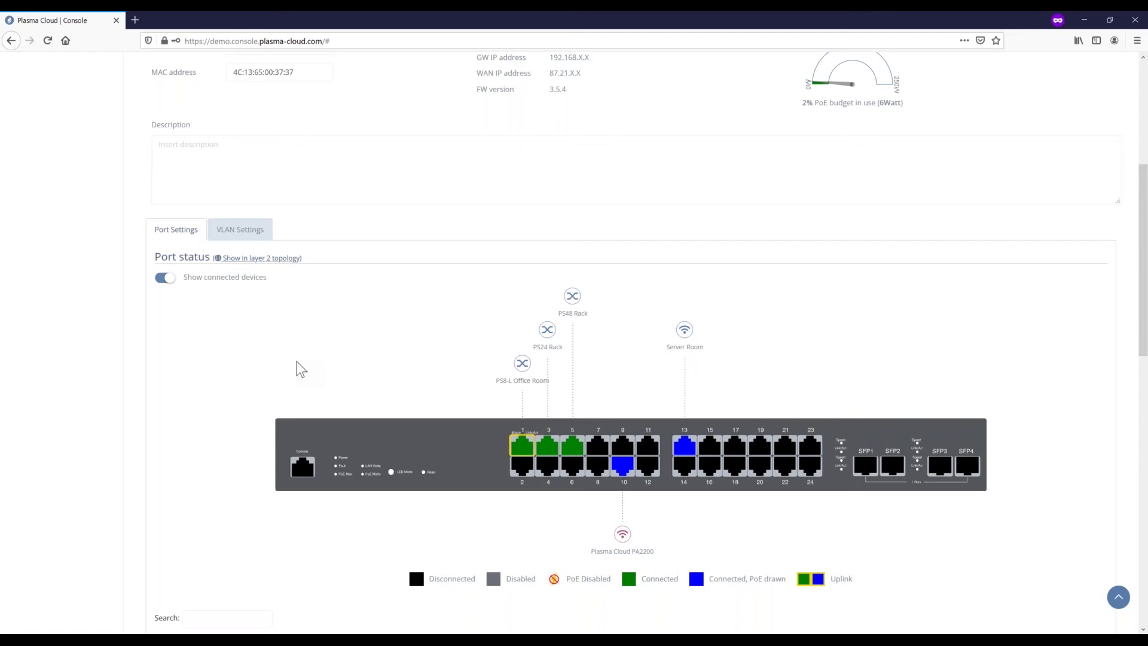
scroll(297, 362, "up", 3)
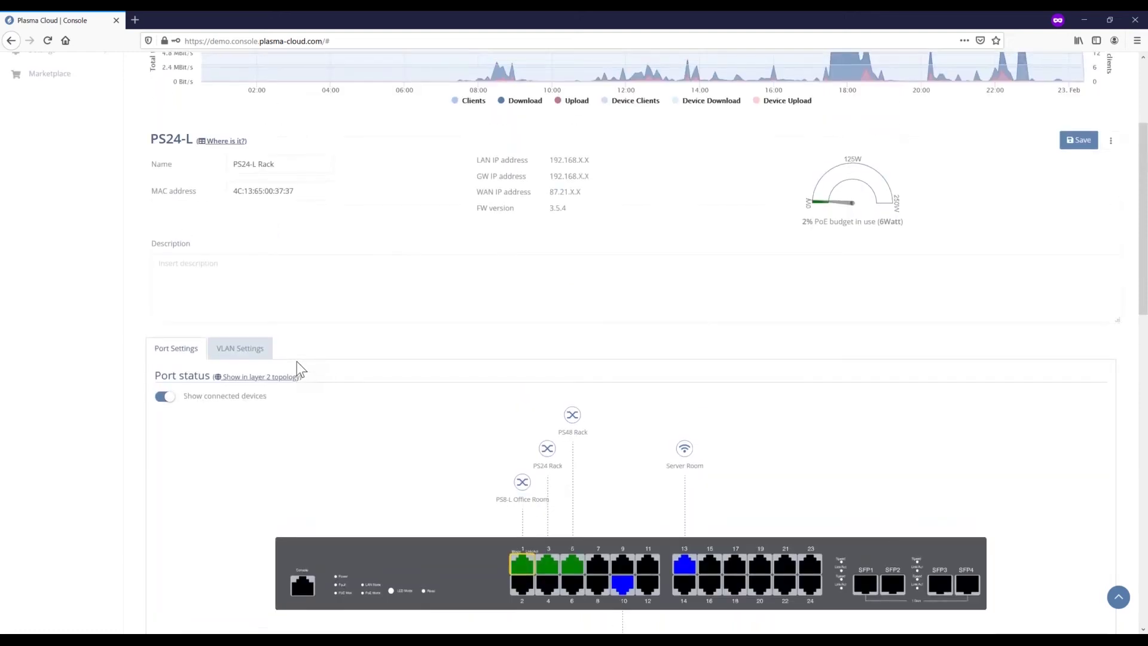
scroll(297, 361, "up", 2)
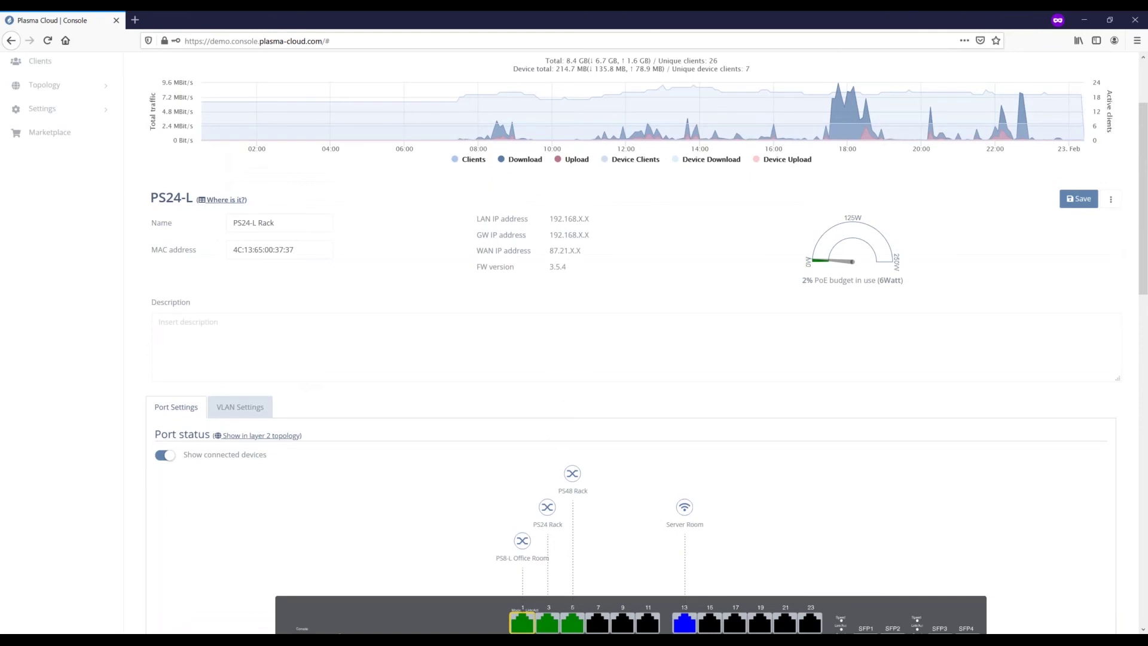
scroll(214, 271, "up", 3)
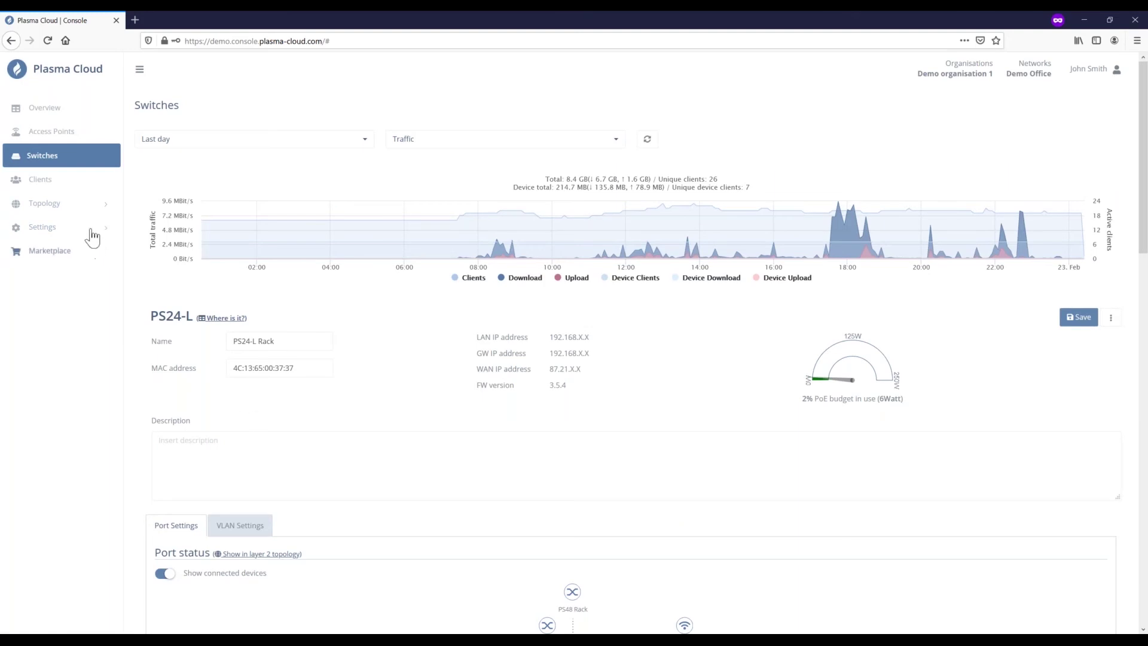
left_click(87, 208)
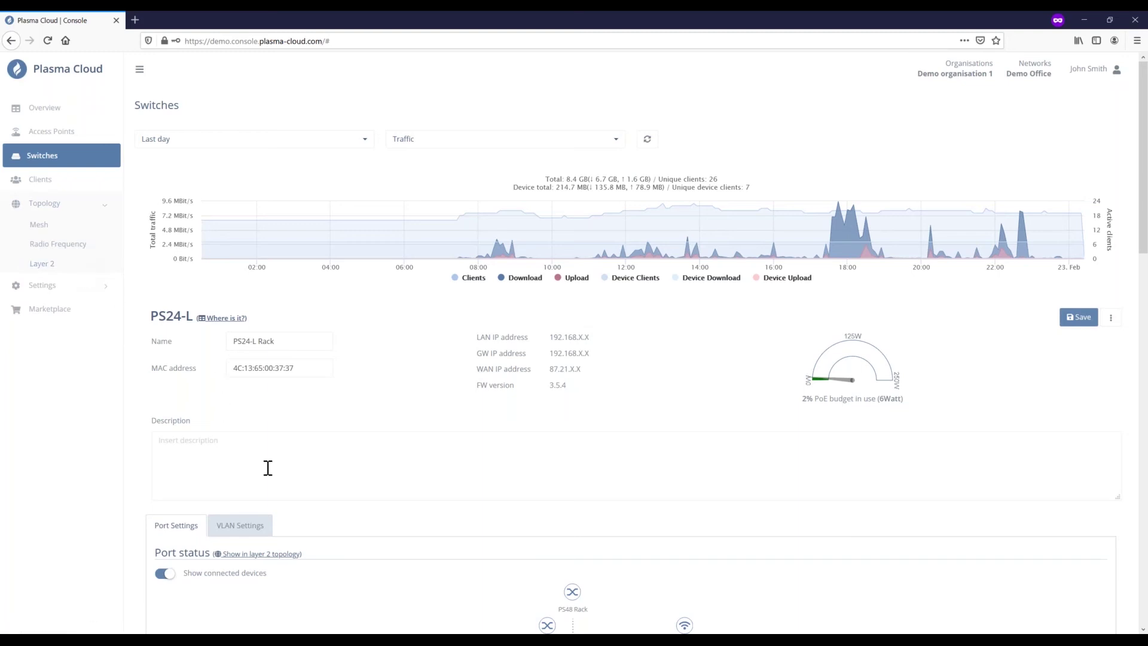
scroll(285, 475, "down", 1)
scroll(285, 474, "down", 5)
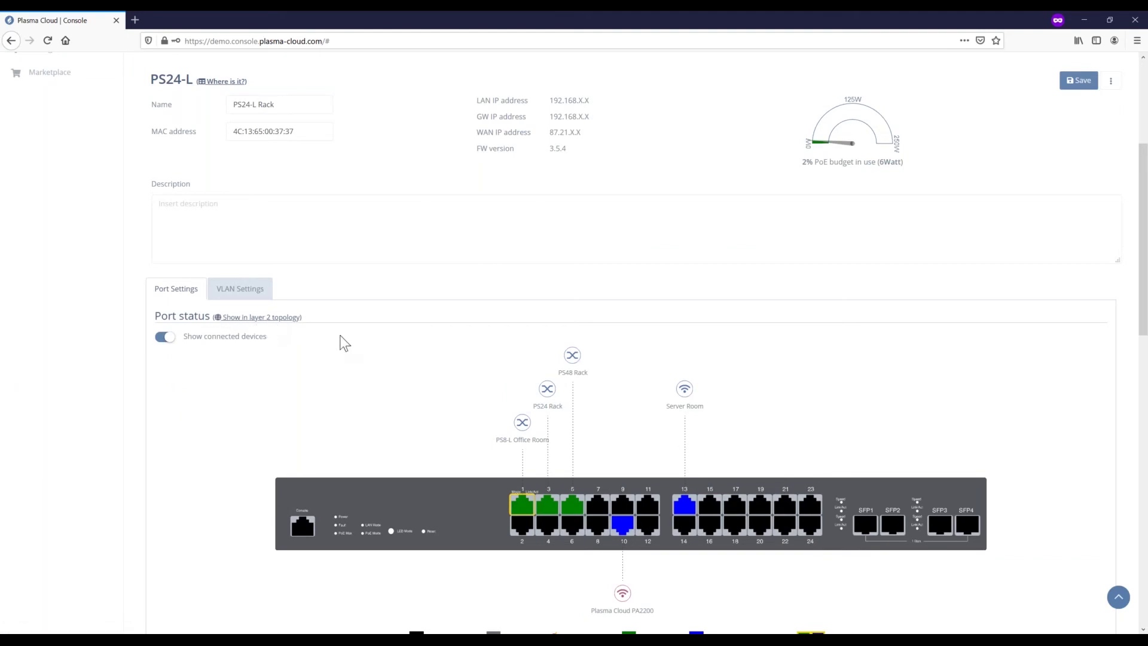
left_click(254, 321)
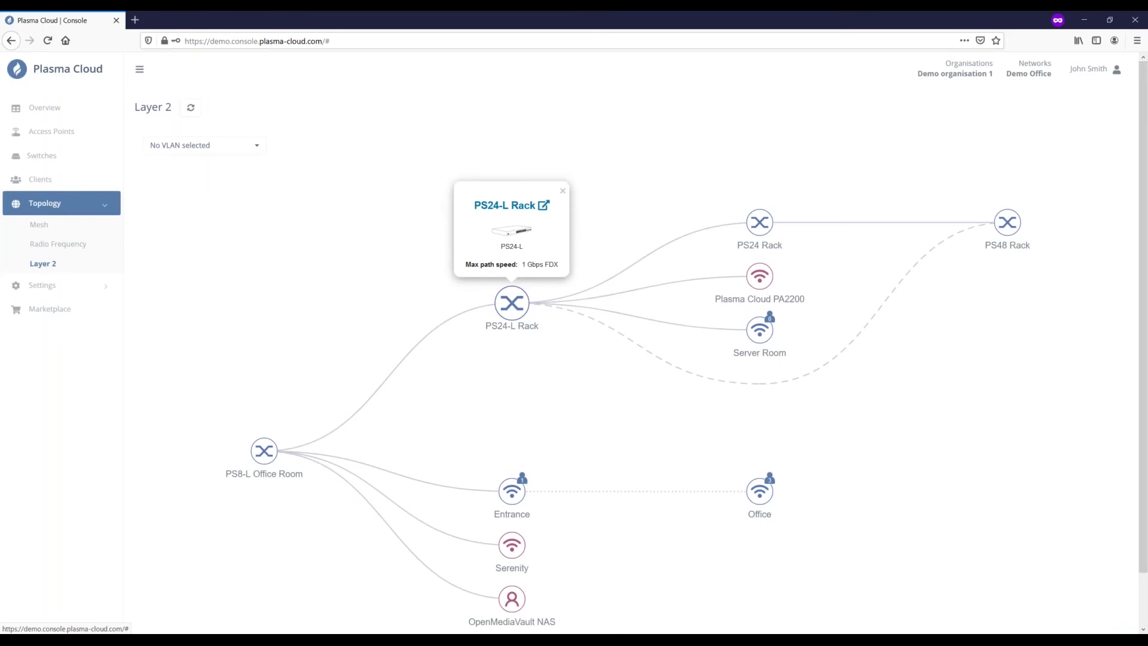
scroll(575, 339, "down", 2)
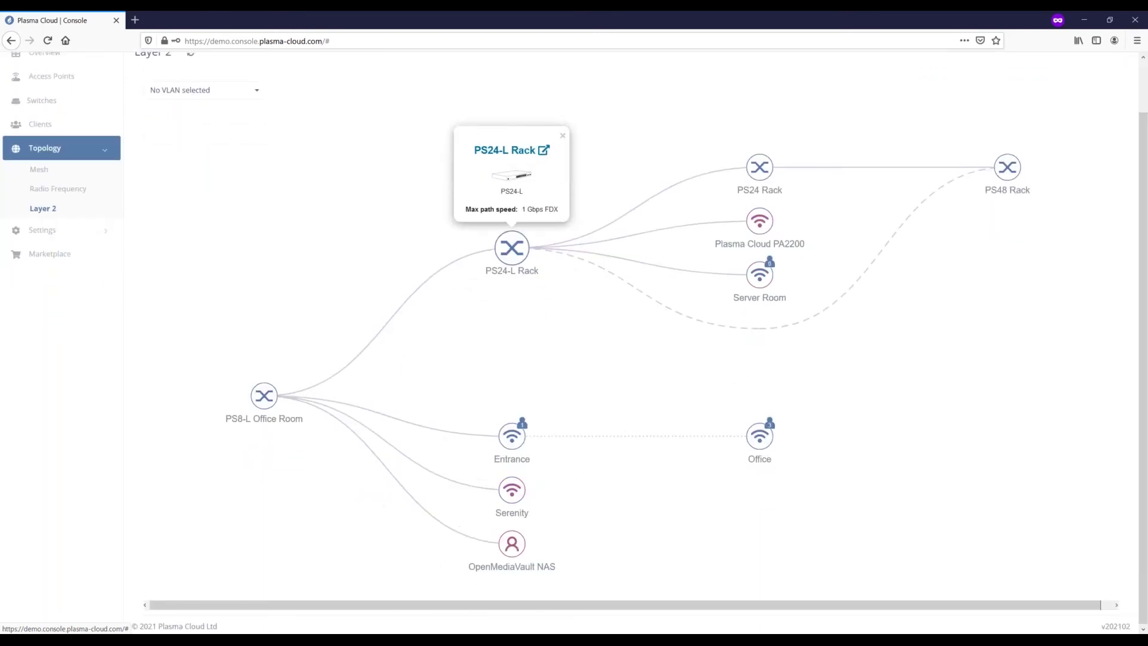
scroll(574, 339, "up", 2)
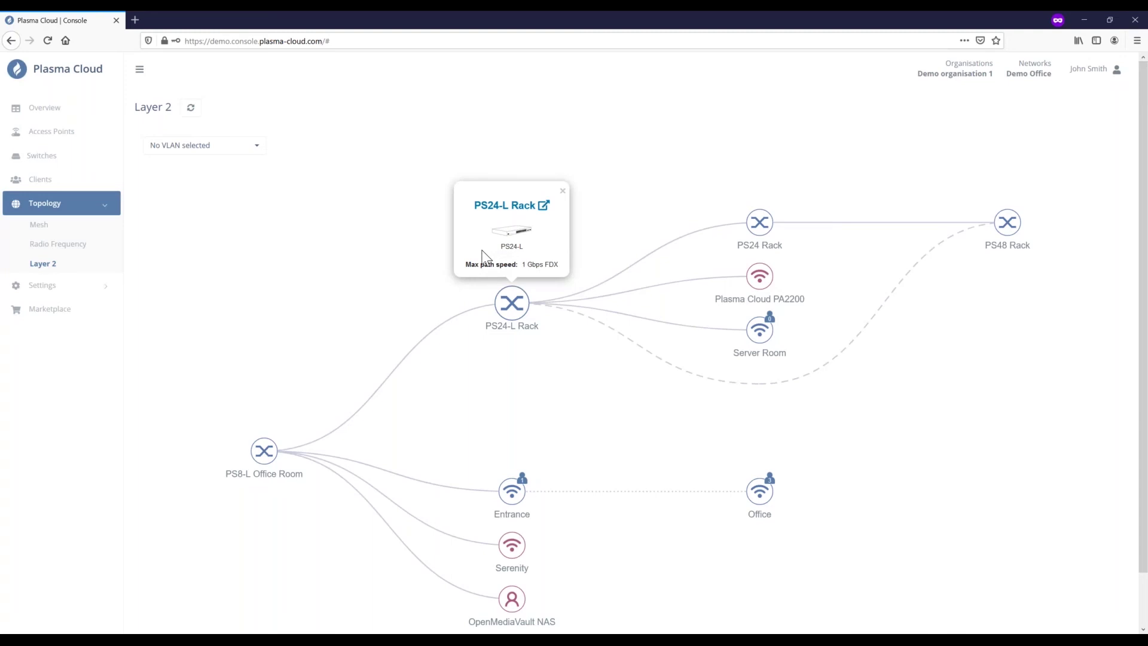
Open the PS24-L Rack switch details from its topology node and review the port status.
left_click(507, 213)
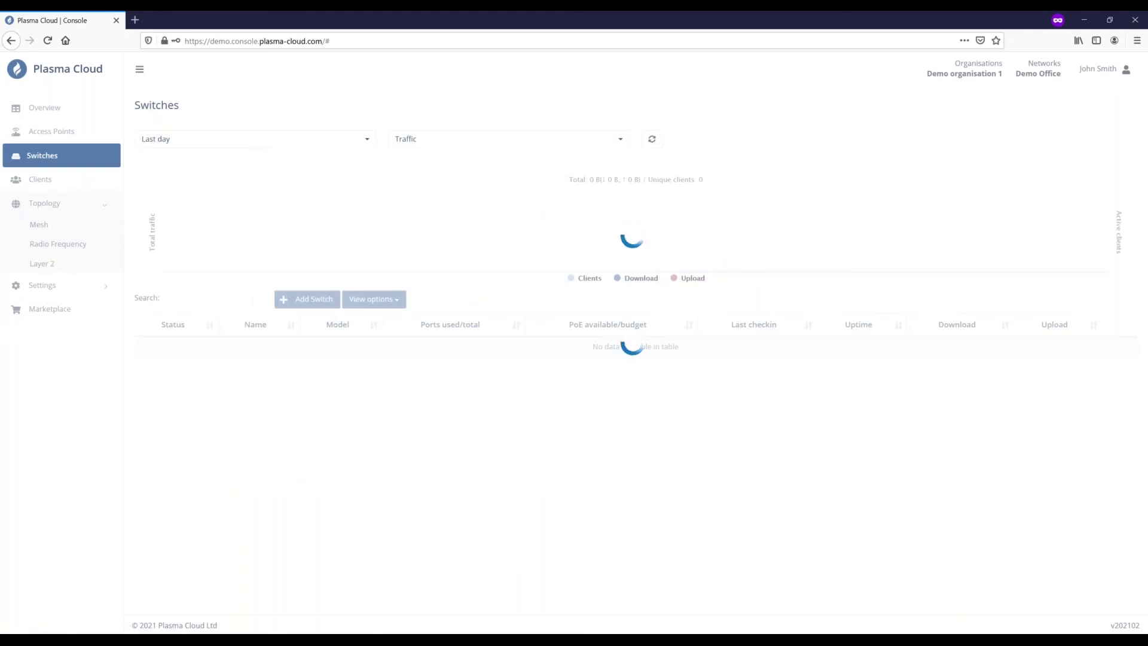
scroll(512, 343, "down", 3)
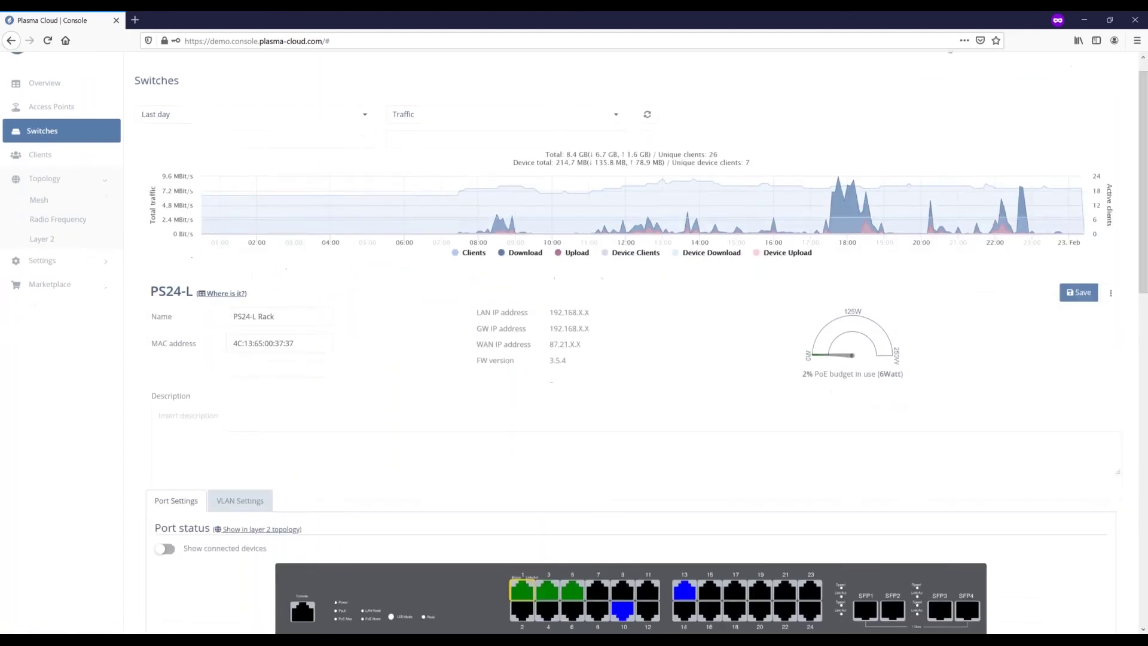
scroll(350, 374, "down", 2)
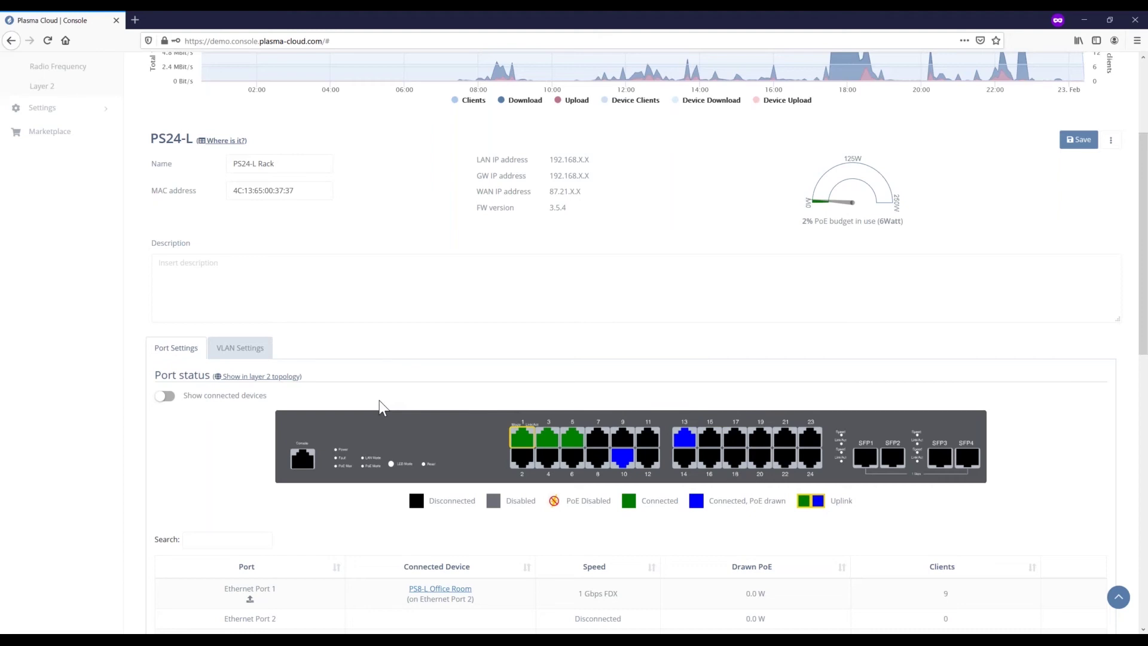
Show the PS24-L Rack in the layer 2 topology again, dismiss its details and inspect the Entrance access point.
left_click(276, 378)
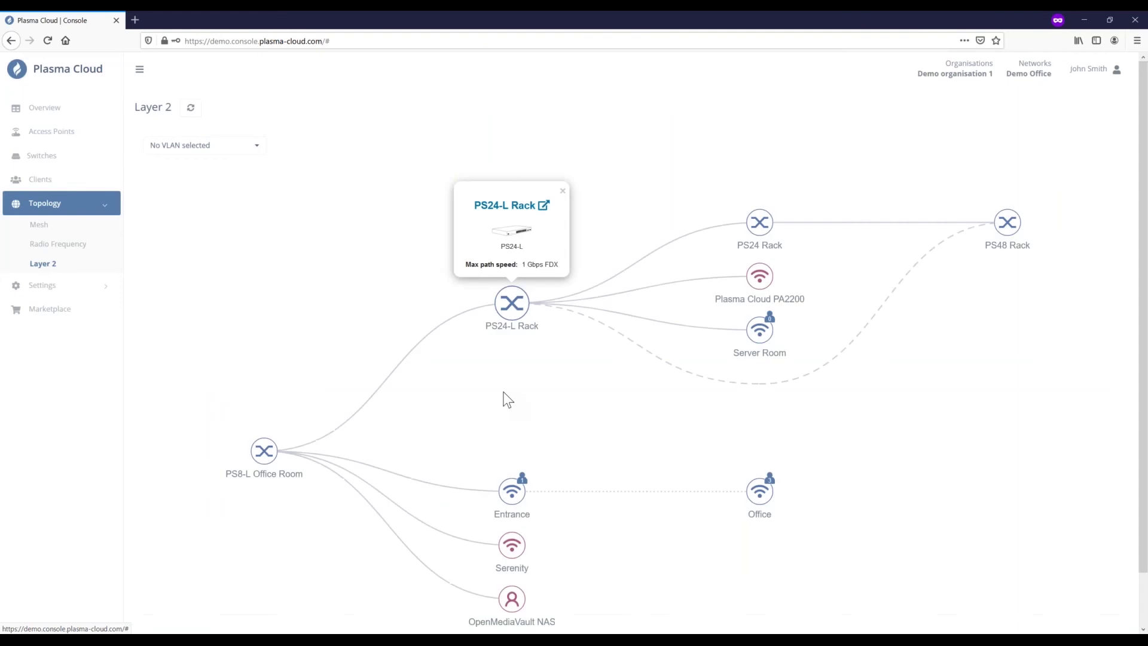
left_click(507, 400)
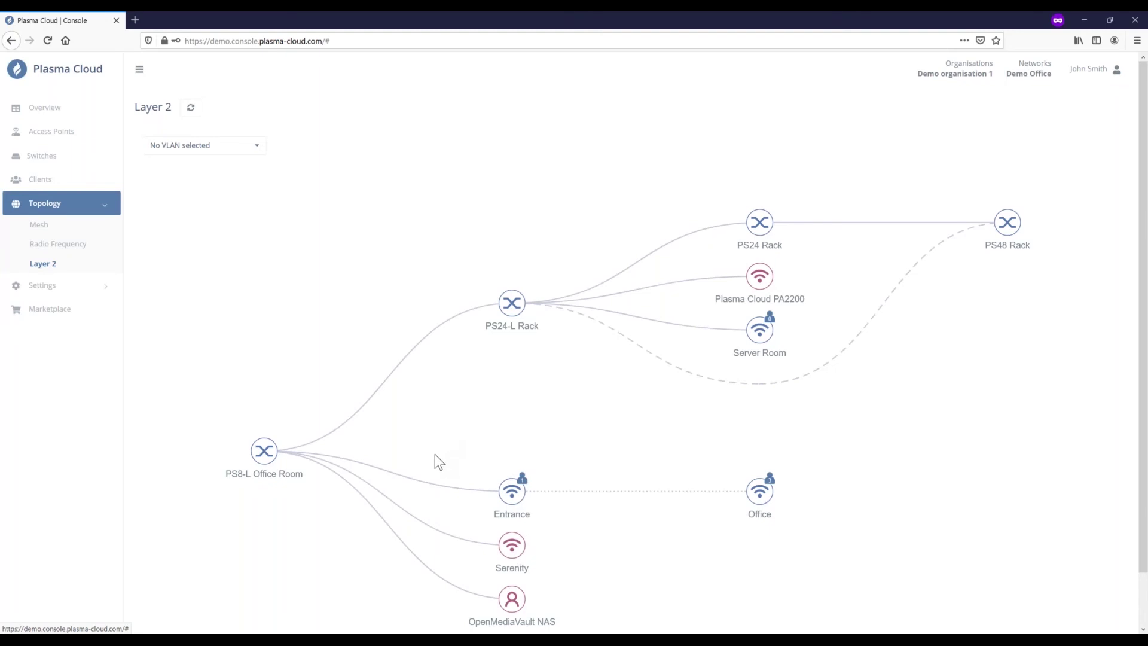
left_click(513, 496)
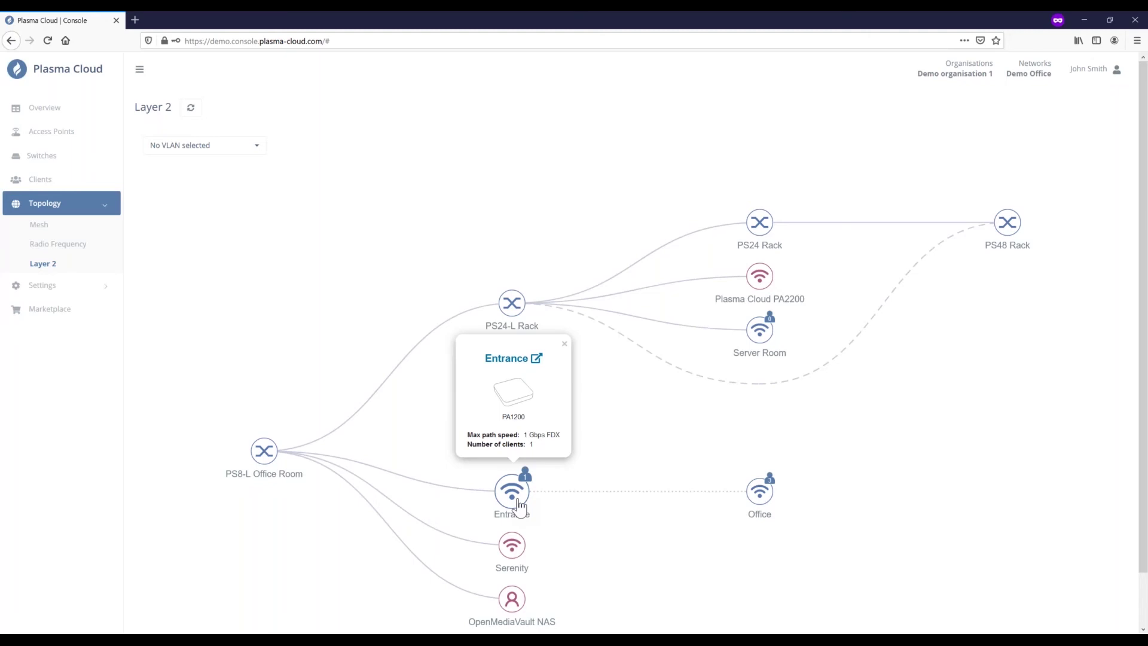
Dismiss the Entrance details and inspect the Office access point's details in the layer 2 topology.
left_click(645, 433)
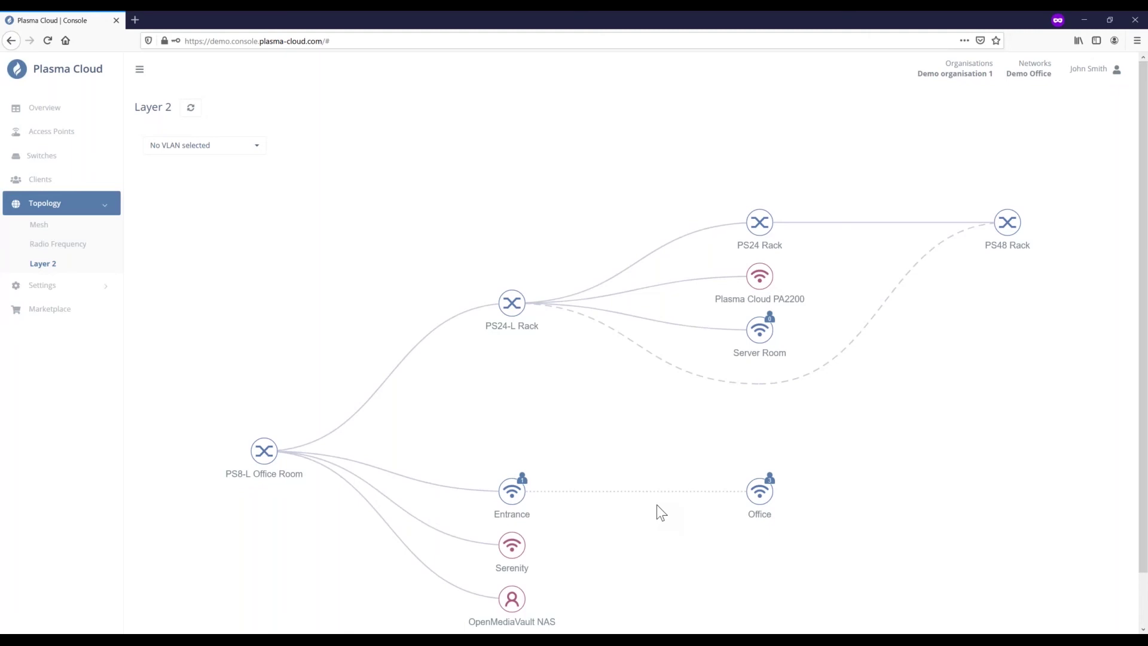
left_click(758, 498)
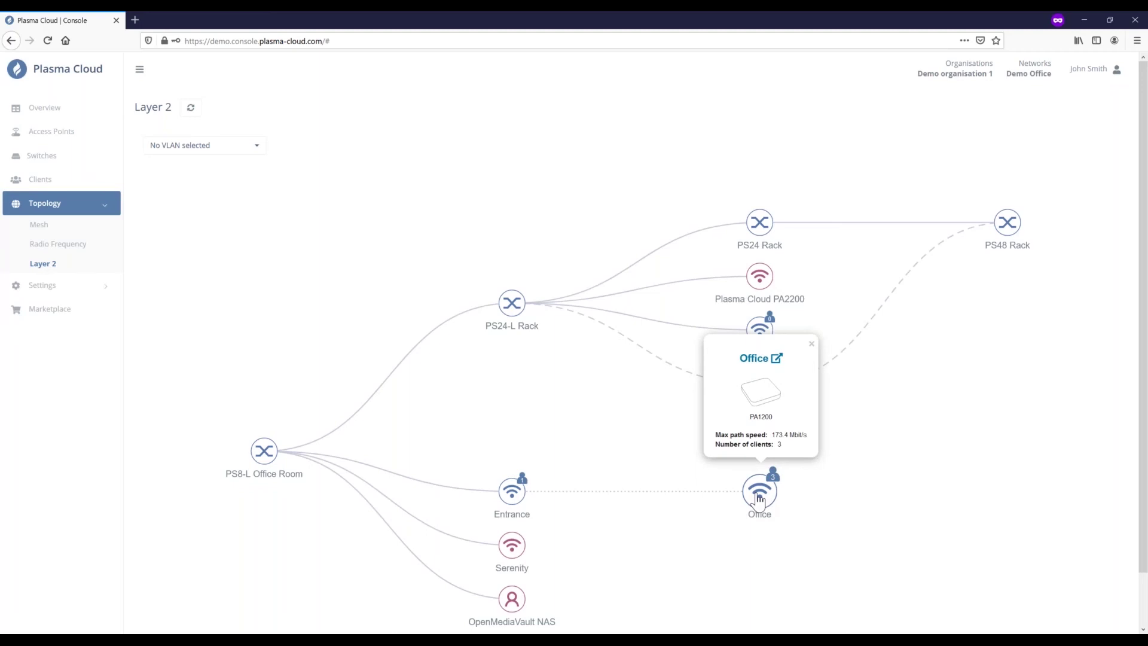
left_click(823, 499)
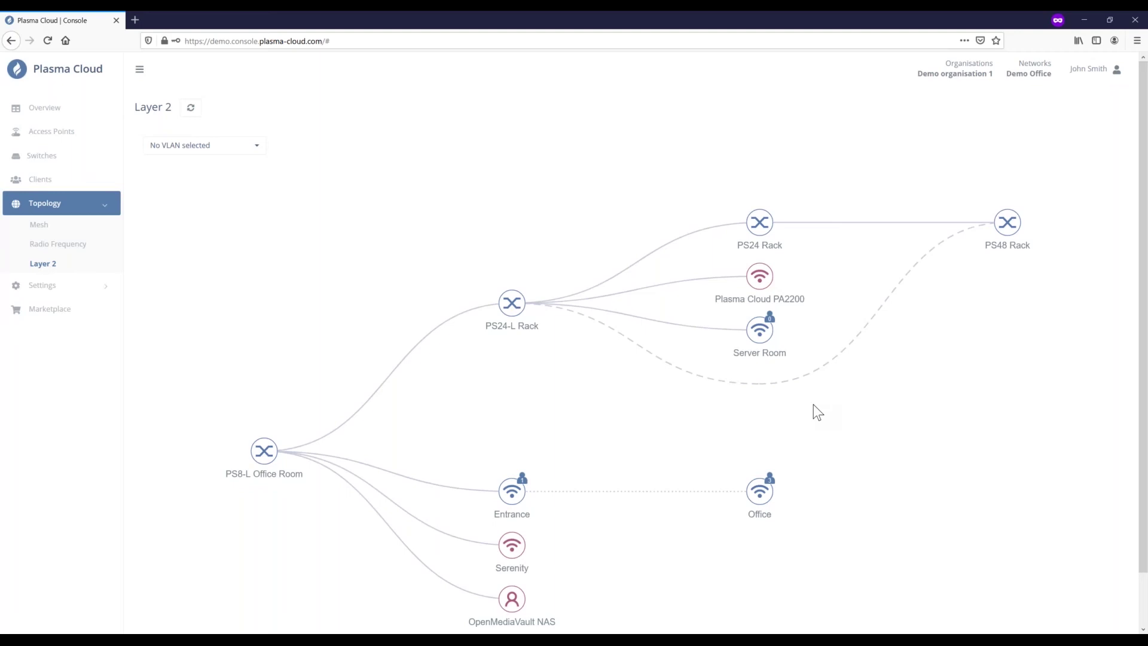
right_click(831, 376)
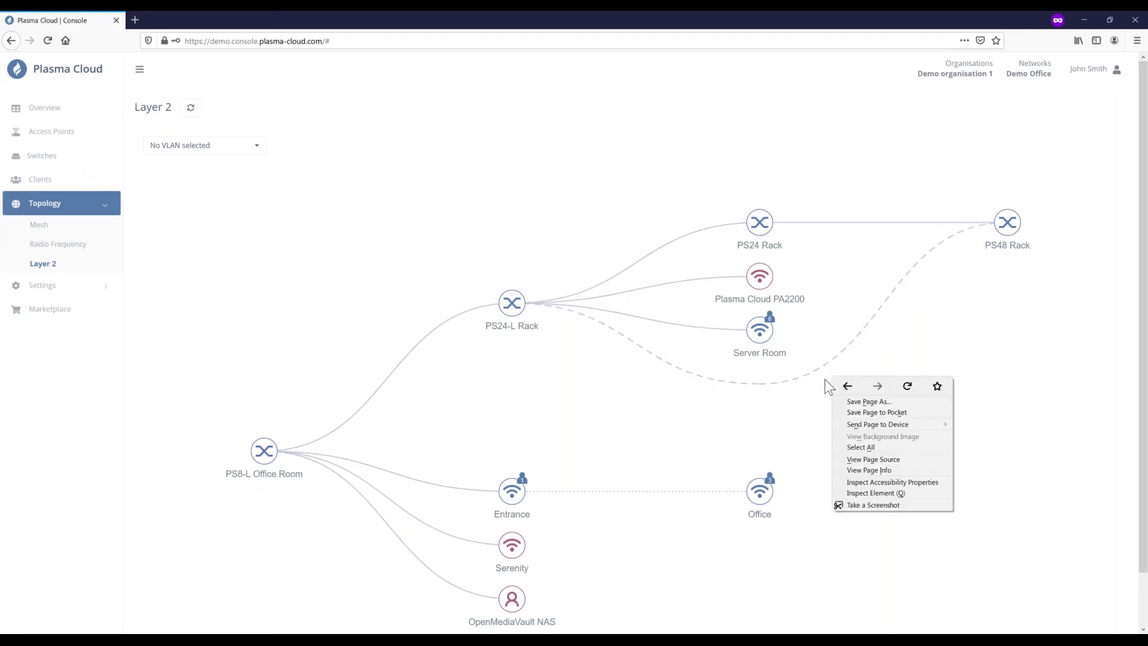
left_click(807, 398)
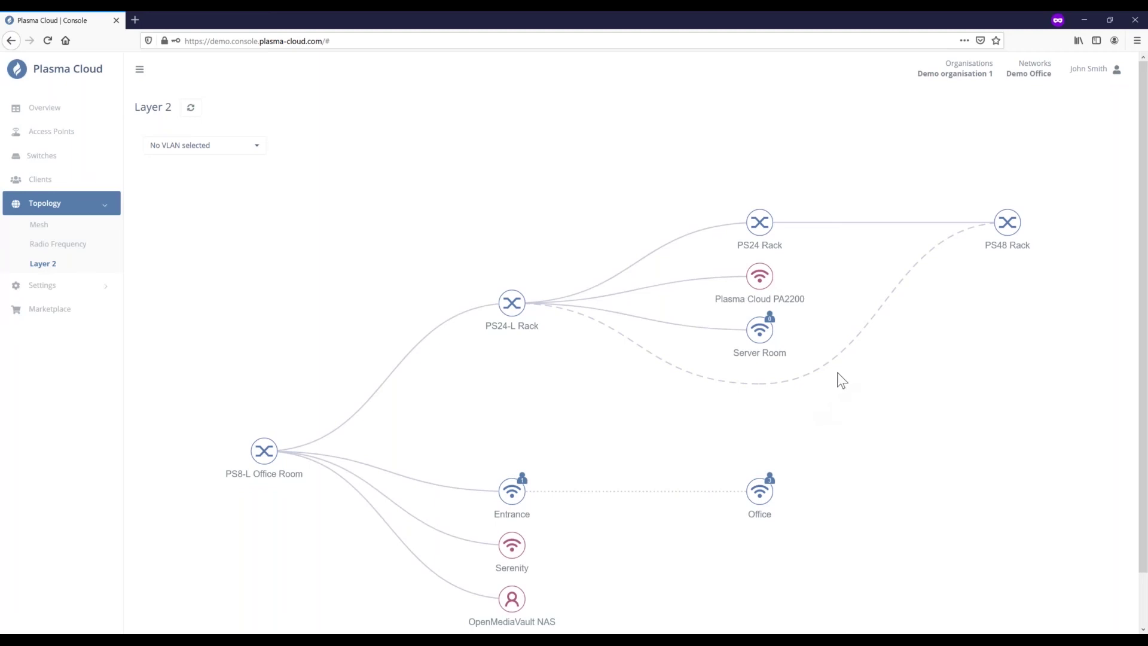
left_click(844, 354)
Inspect the type and speed of the links to the Server Room, Entrance and Serenity devices in the topology.
left_click(681, 331)
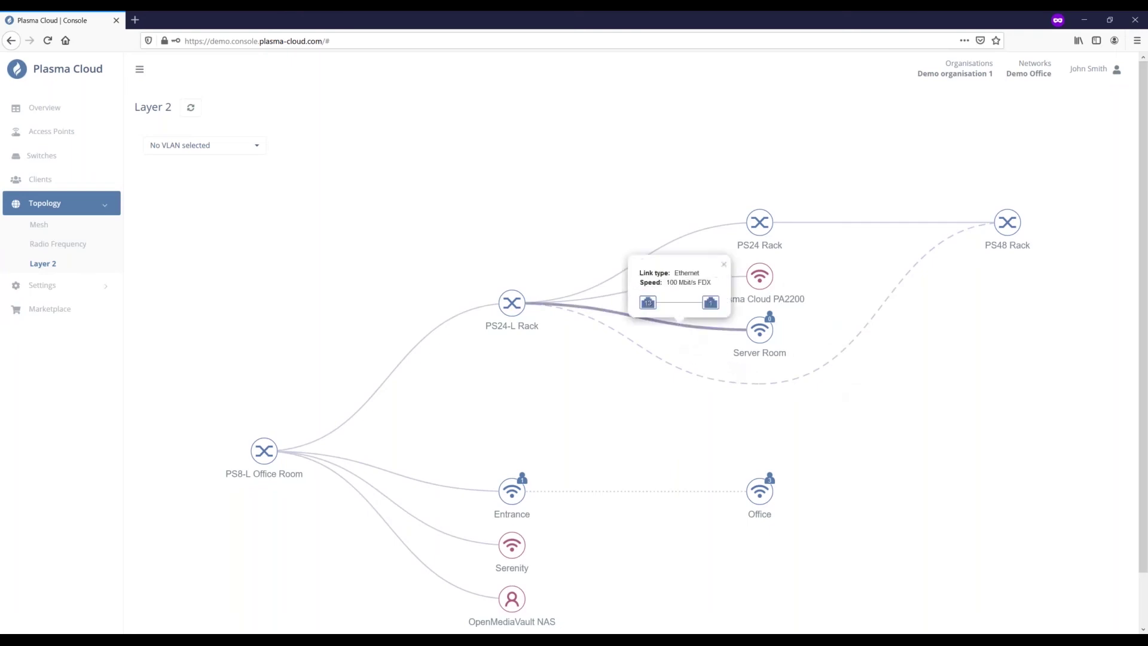
left_click(486, 491)
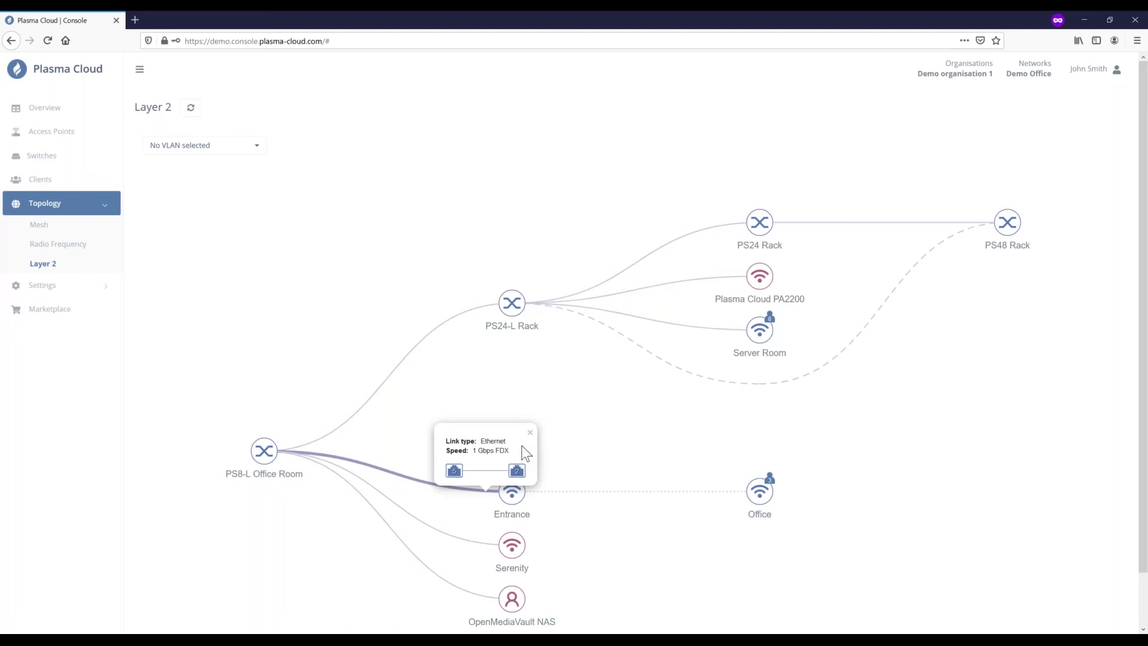
left_click(626, 423)
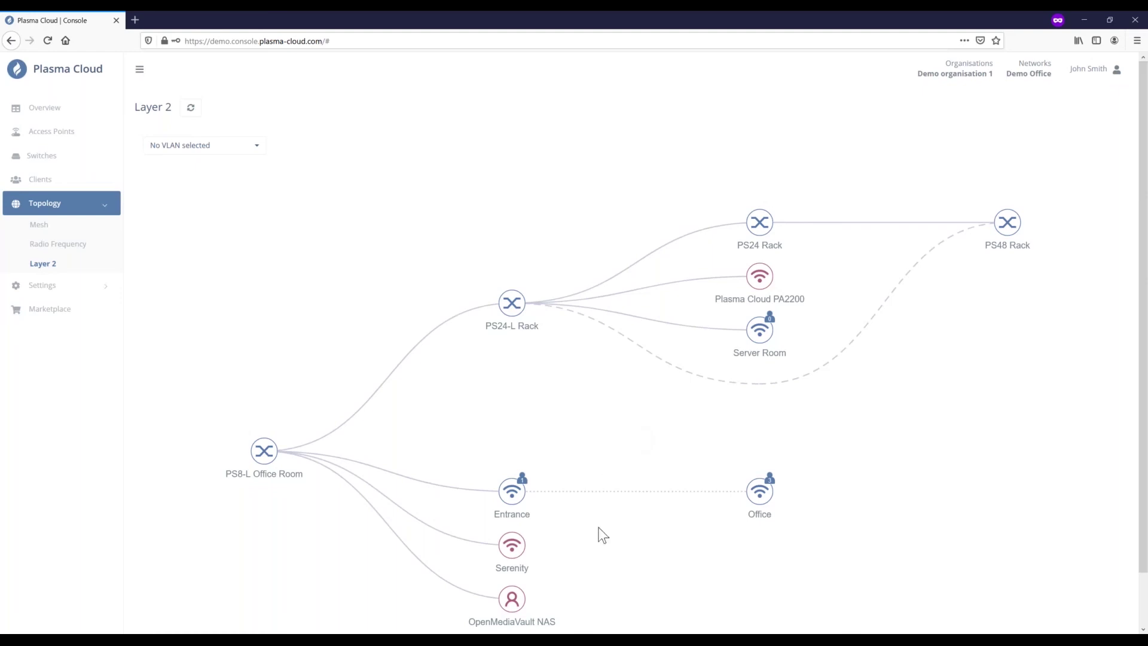
left_click(412, 520)
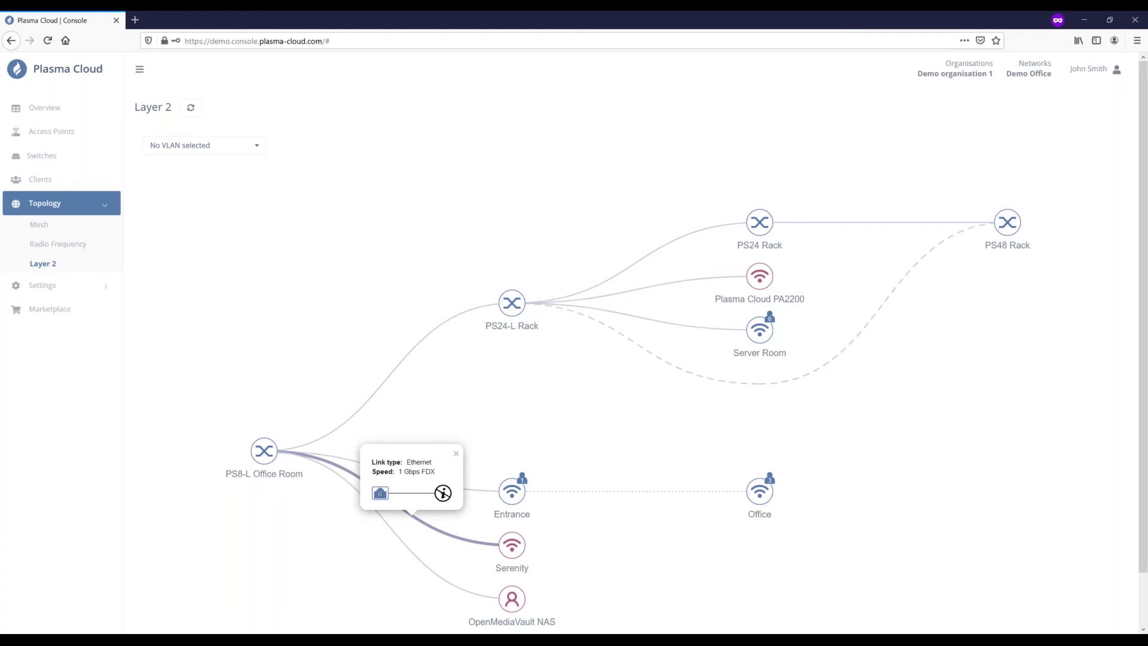
left_click(609, 536)
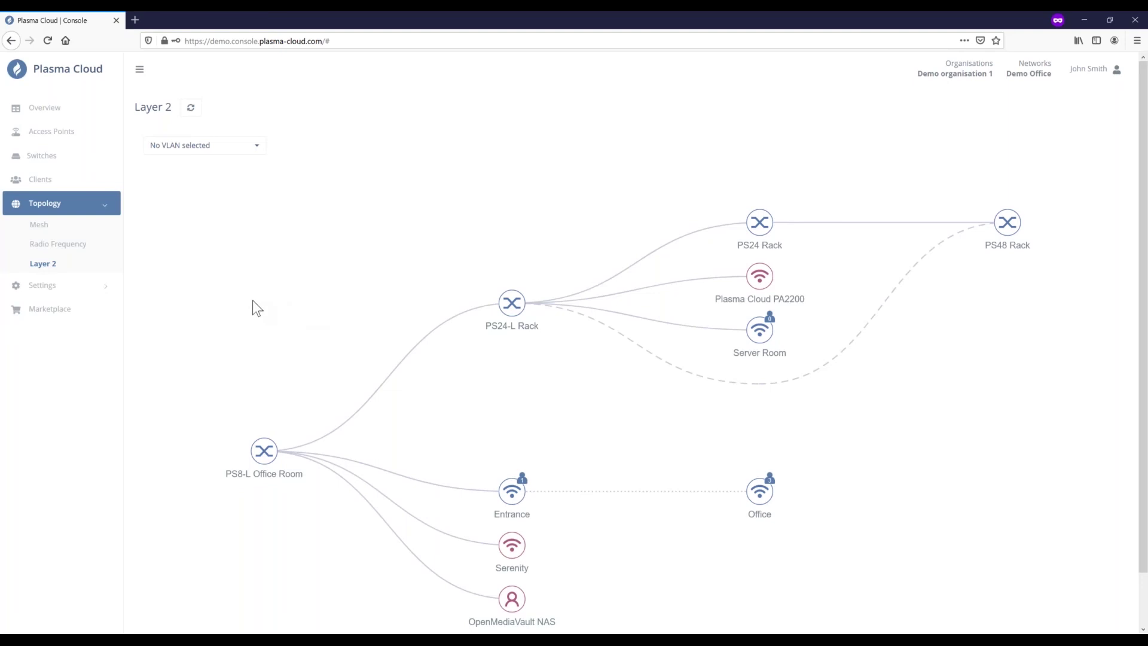
Find the configured VLANs in the settings and open the management VLAN's details.
left_click(112, 293)
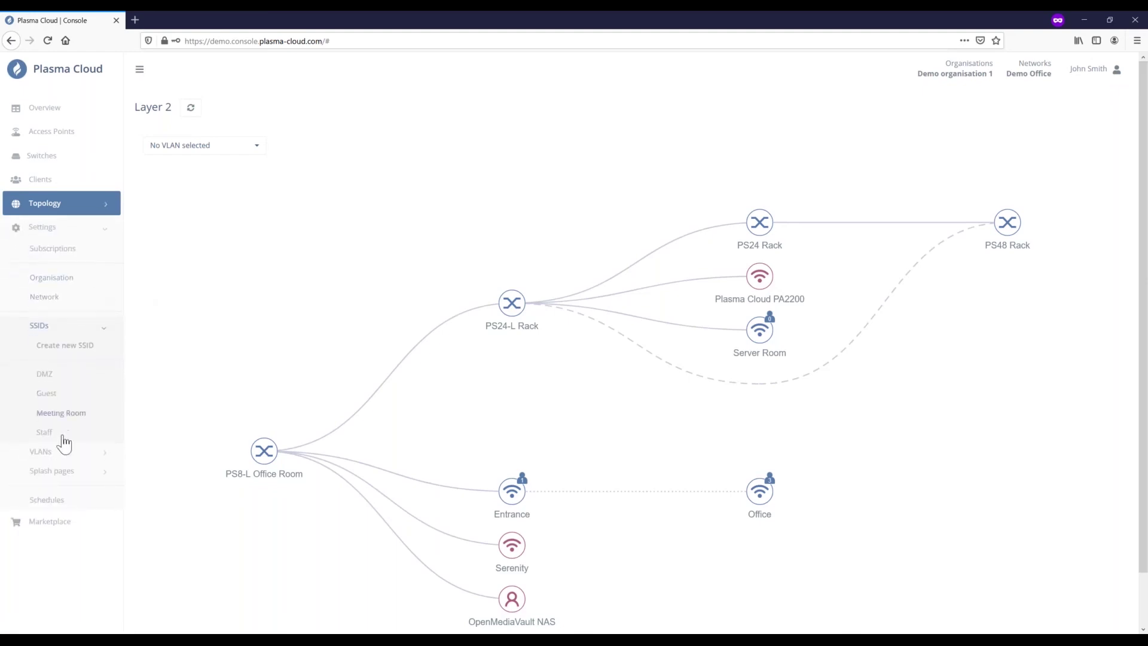
left_click(62, 452)
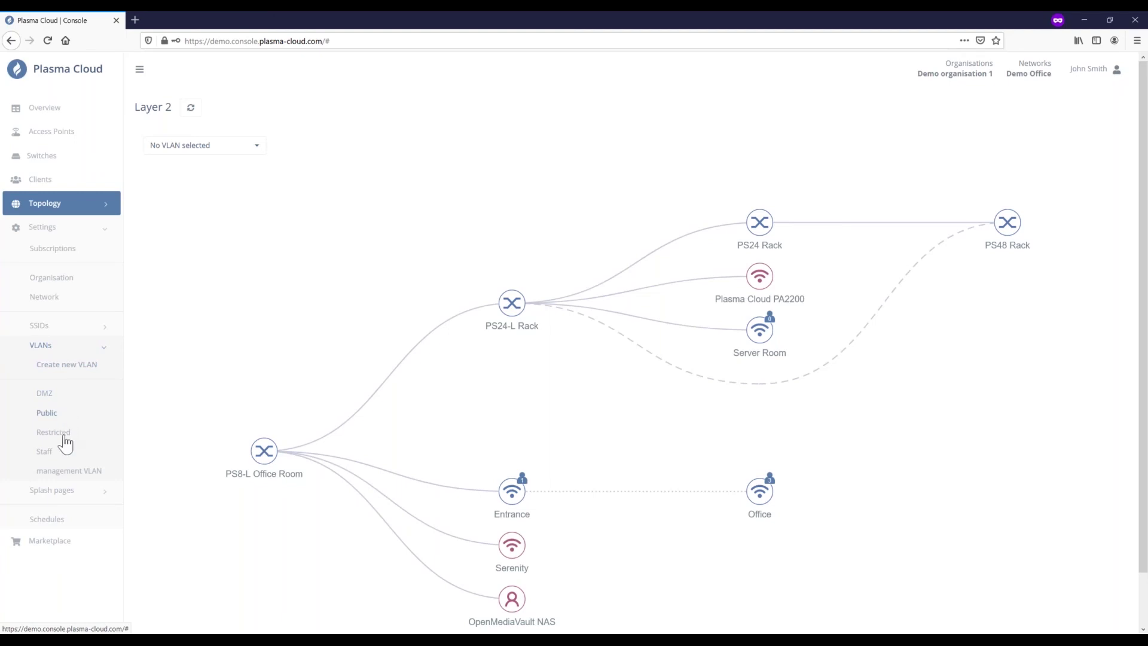
left_click(74, 473)
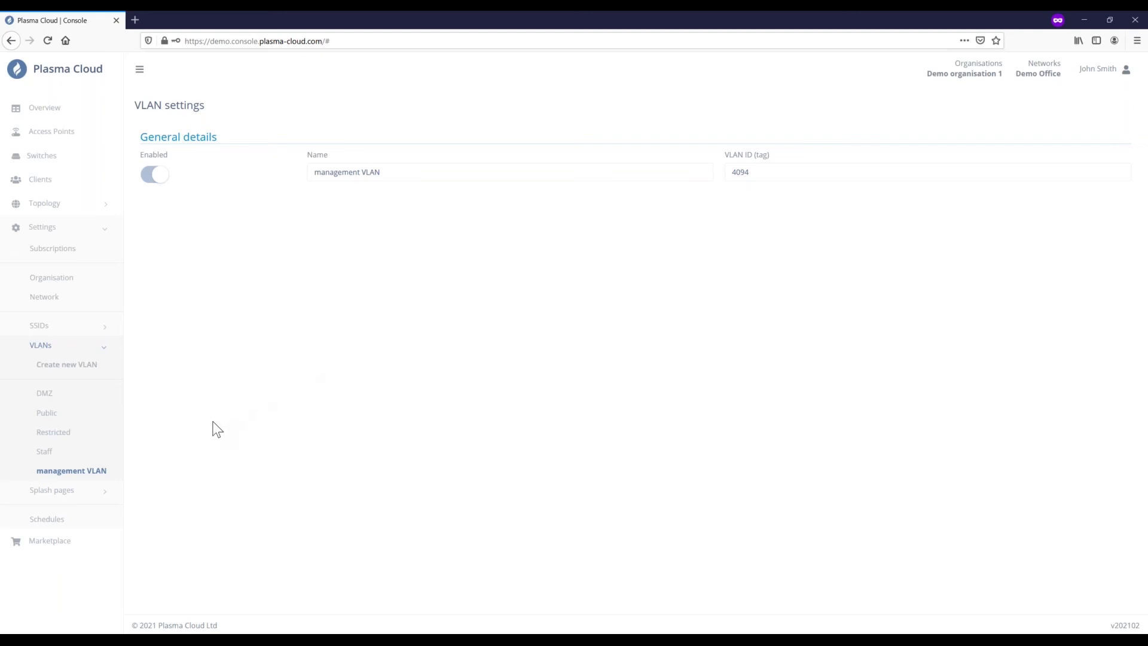
Open the Staff VLAN's settings and review its name and VLAN ID without changing them.
left_click(47, 452)
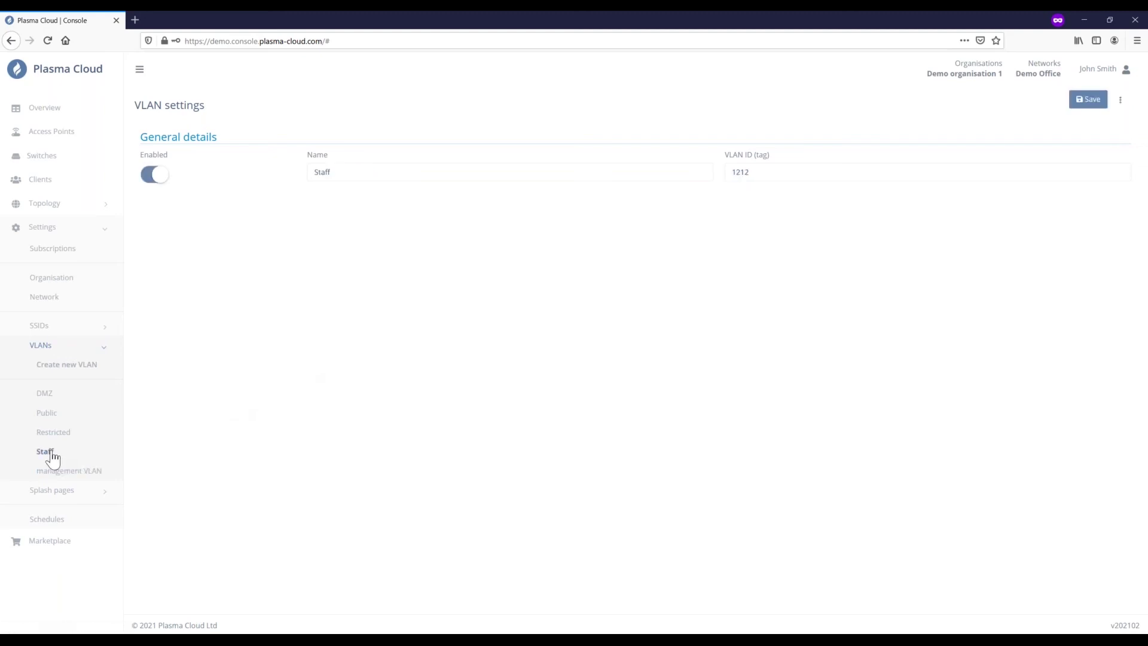
left_click(316, 172)
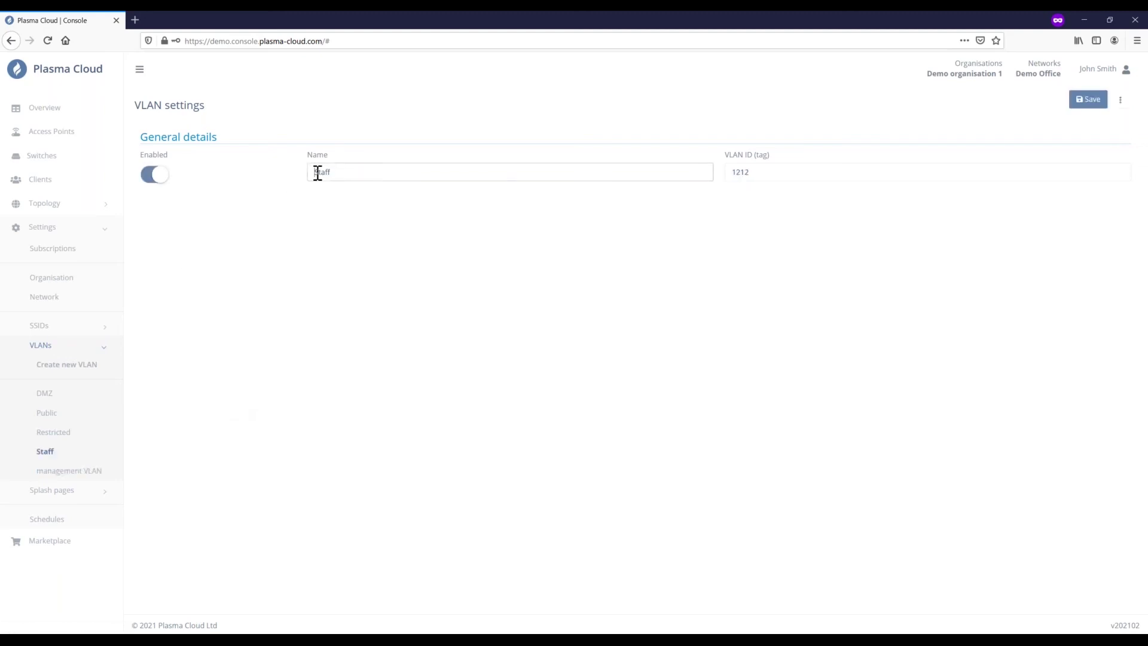
left_click(756, 178)
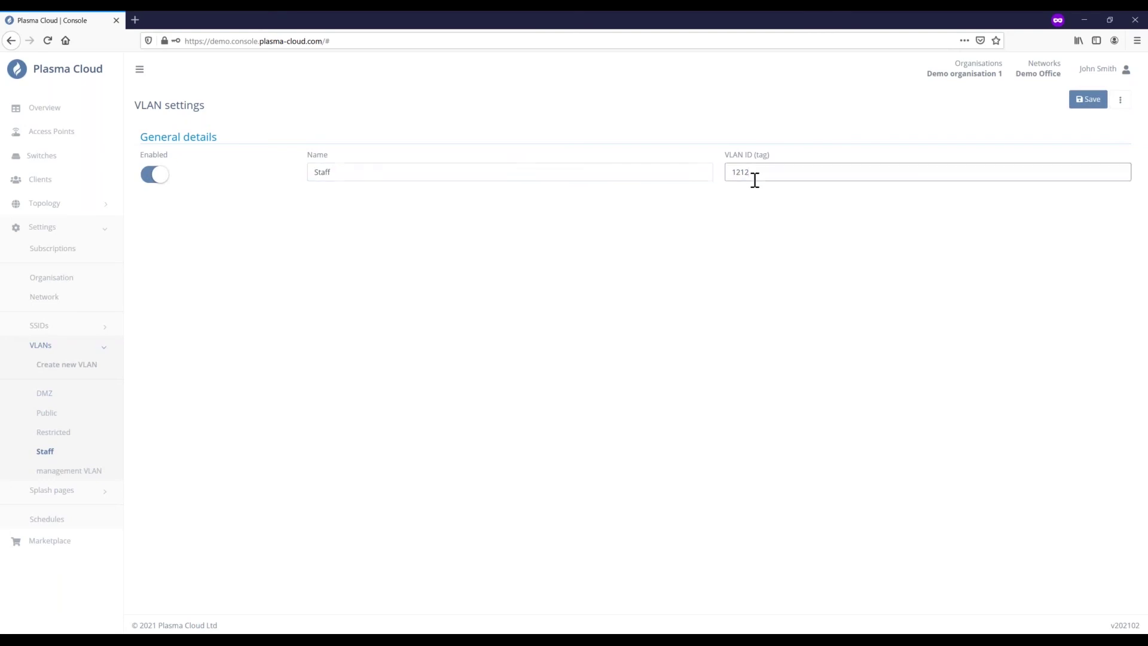
left_click(373, 176)
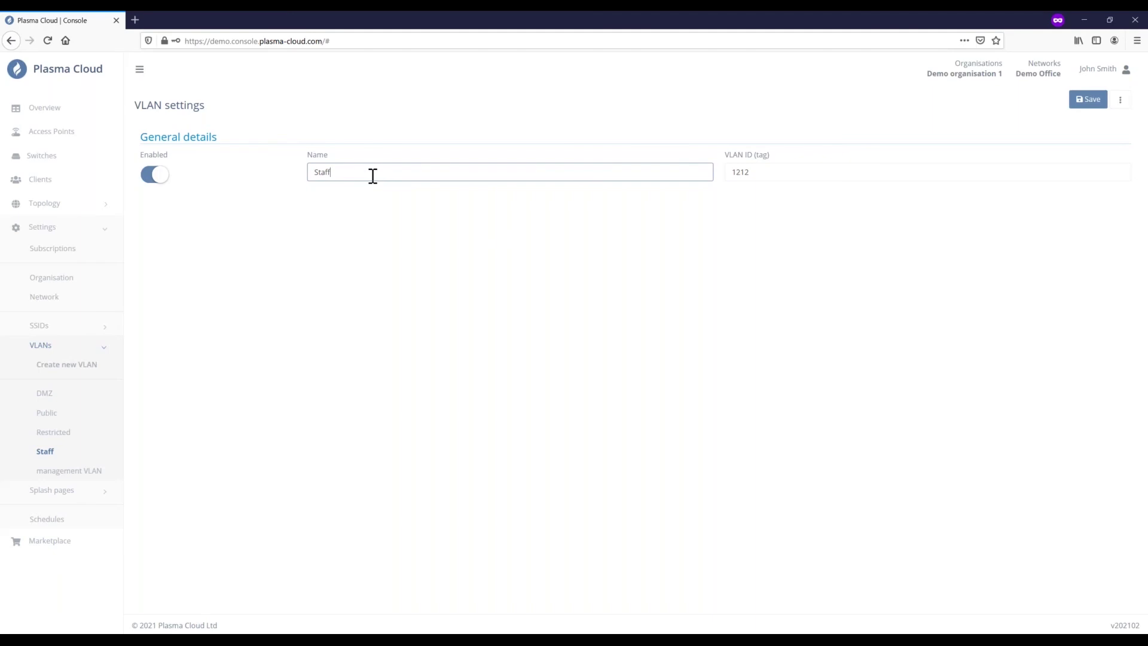
left_click(788, 169)
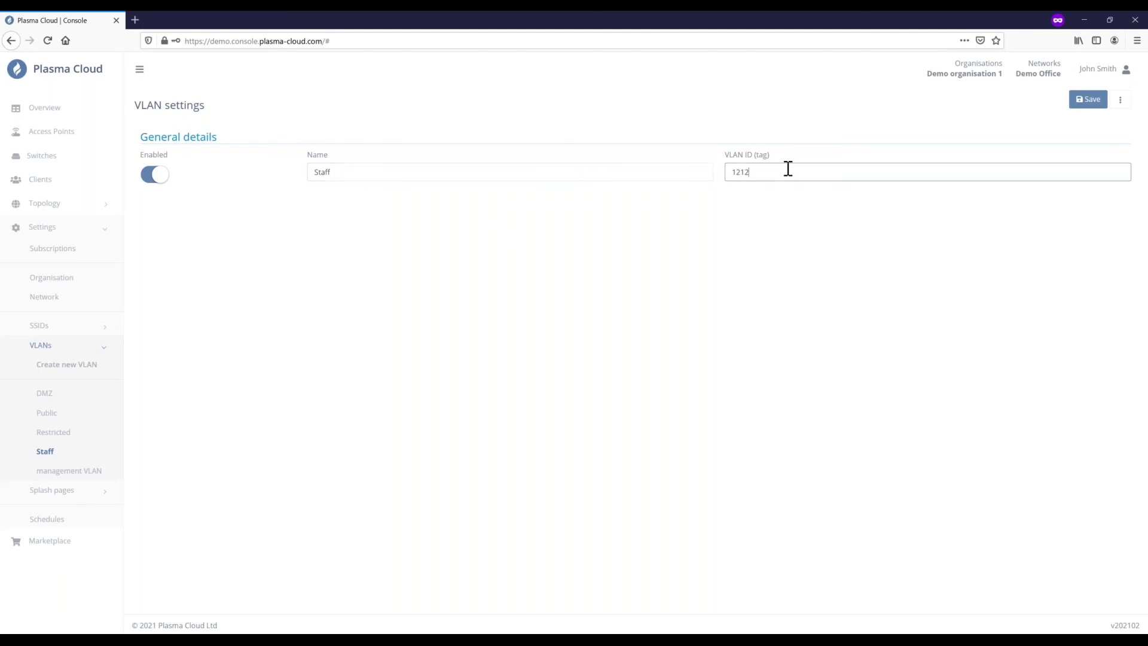
left_click(424, 243)
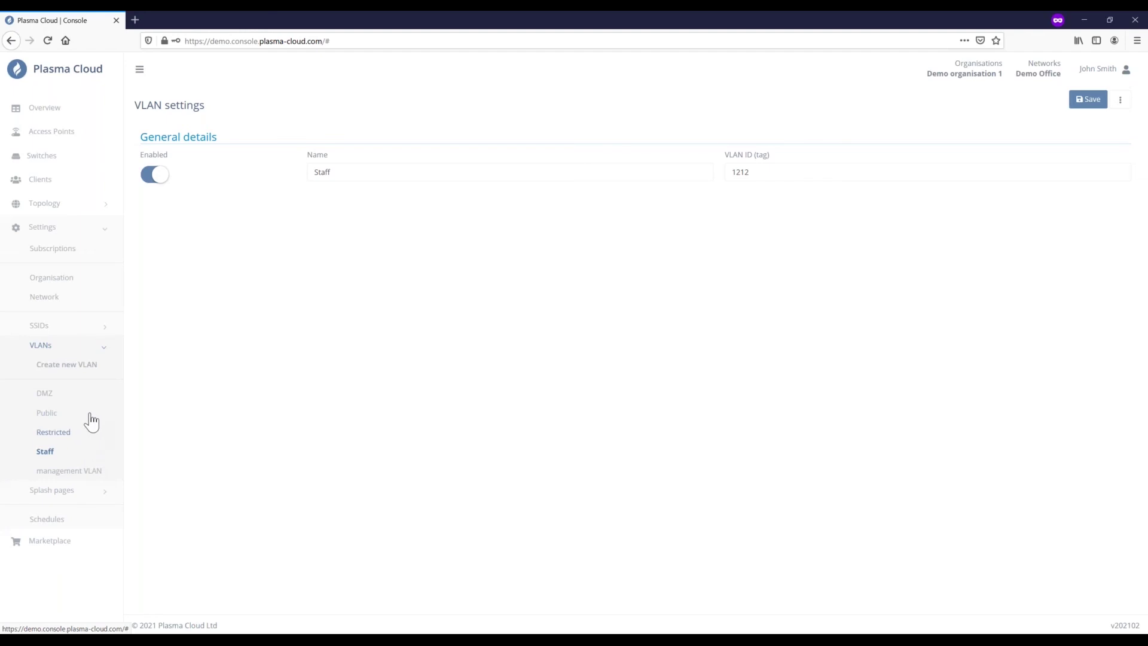
Open the Staff SSID's settings and review the VLANs available for tagging, keeping Staff (VID: 1212) selected.
left_click(94, 333)
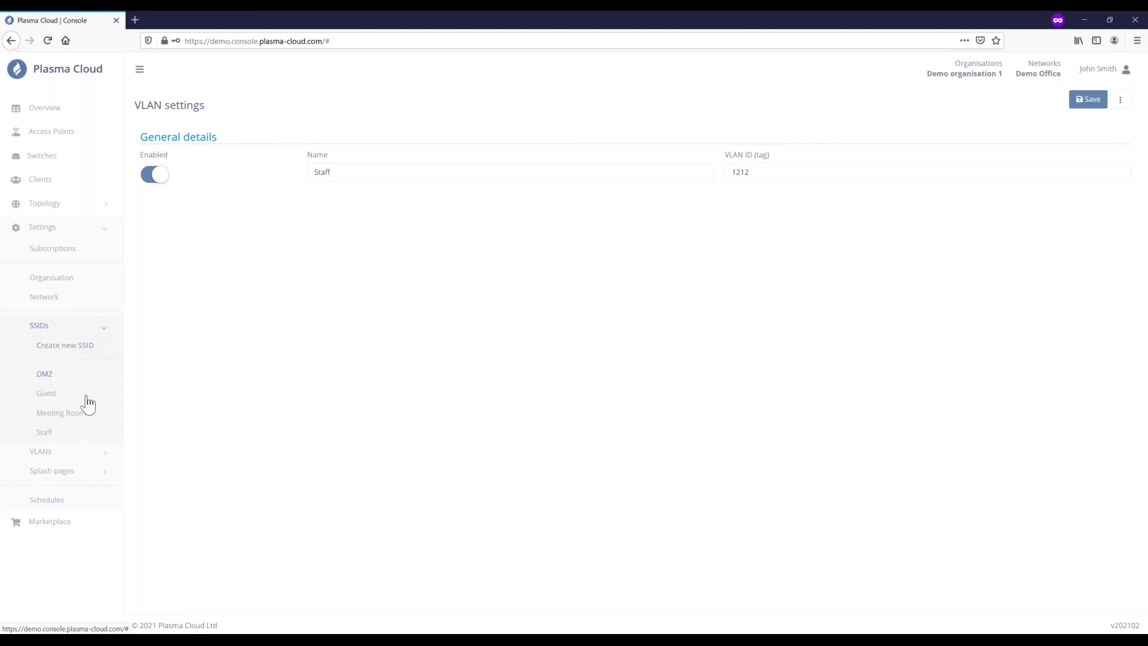
left_click(44, 433)
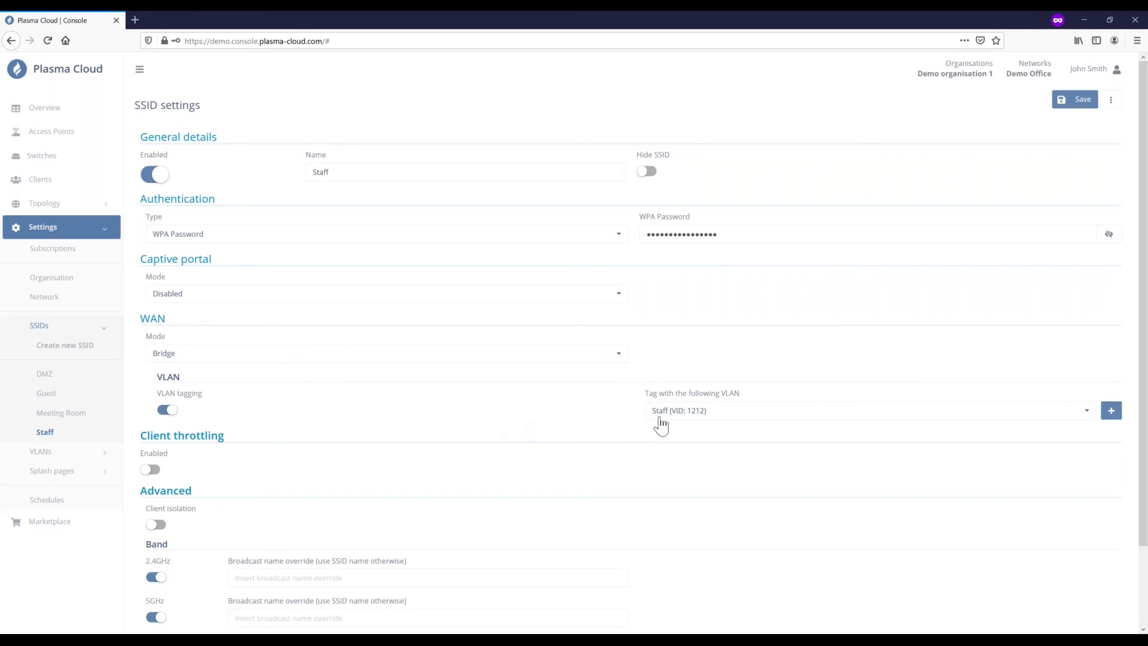
left_click(756, 417)
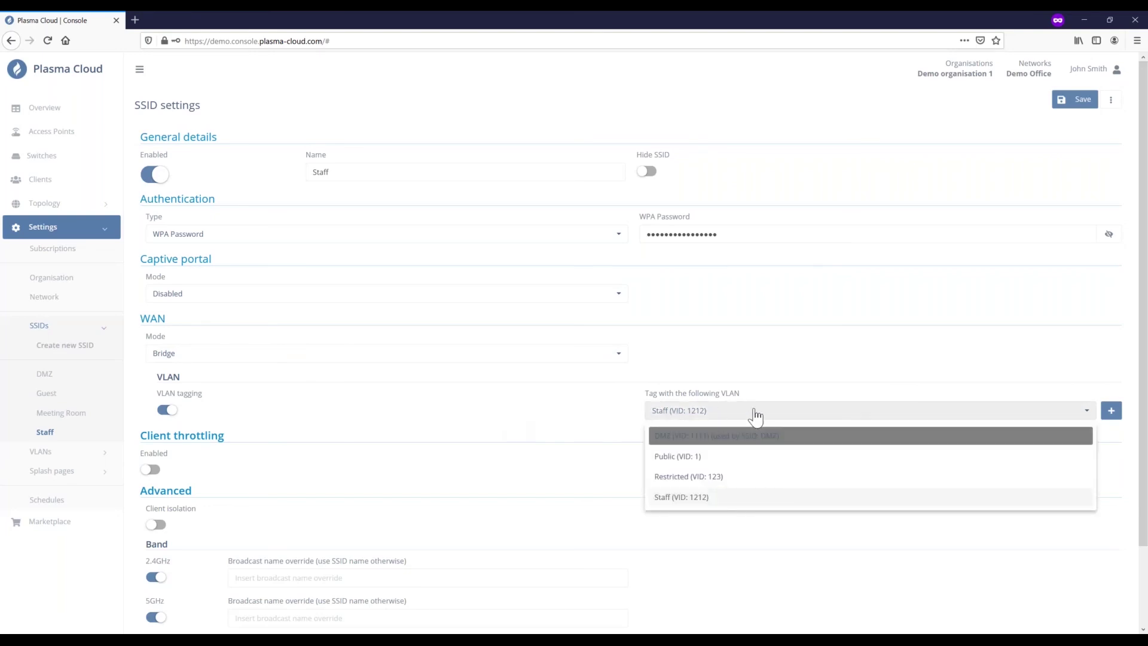
left_click(755, 417)
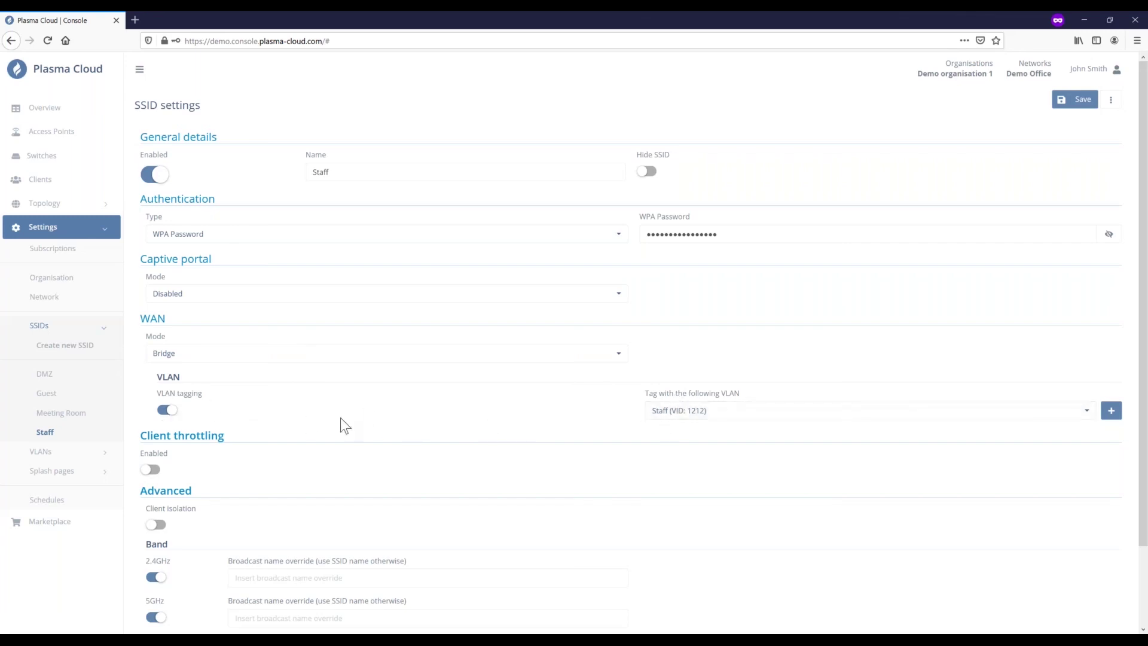
Open the PS8-L Office Room switch's details and bring its port status into view.
left_click(53, 158)
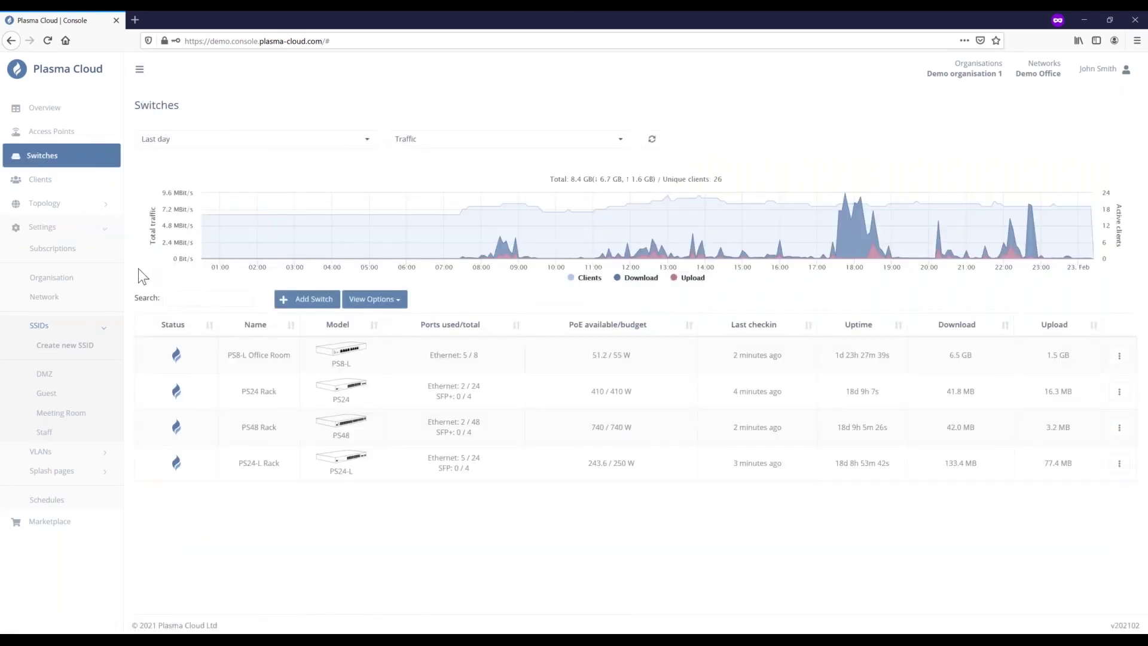
left_click(420, 369)
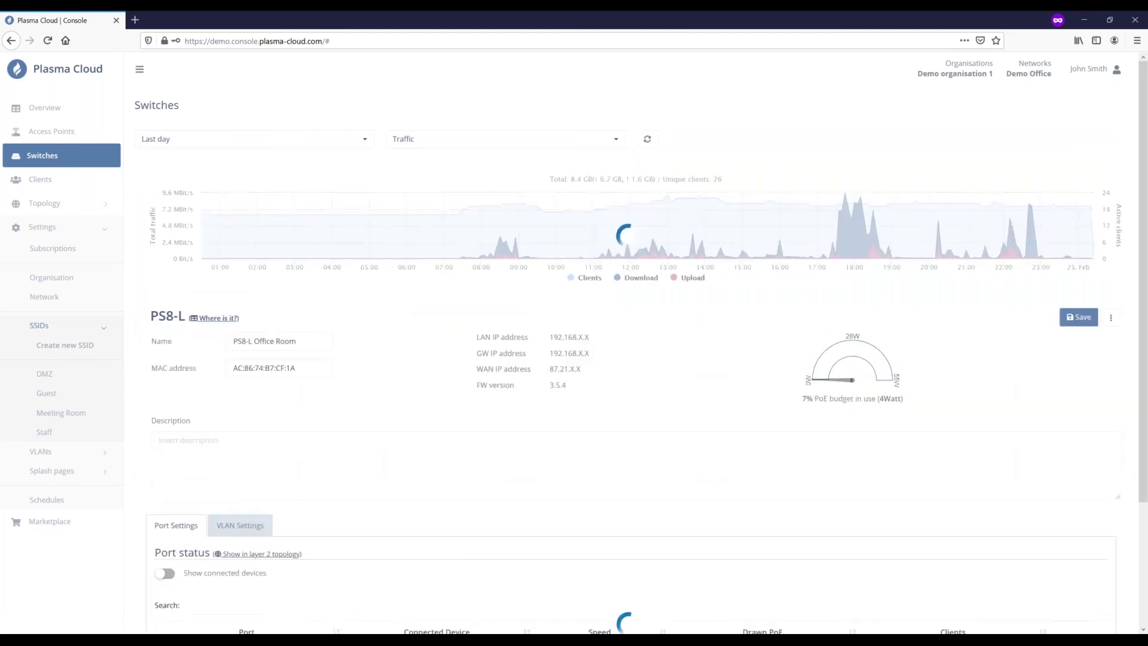
scroll(574, 359, "down", 2)
scroll(276, 439, "down", 5)
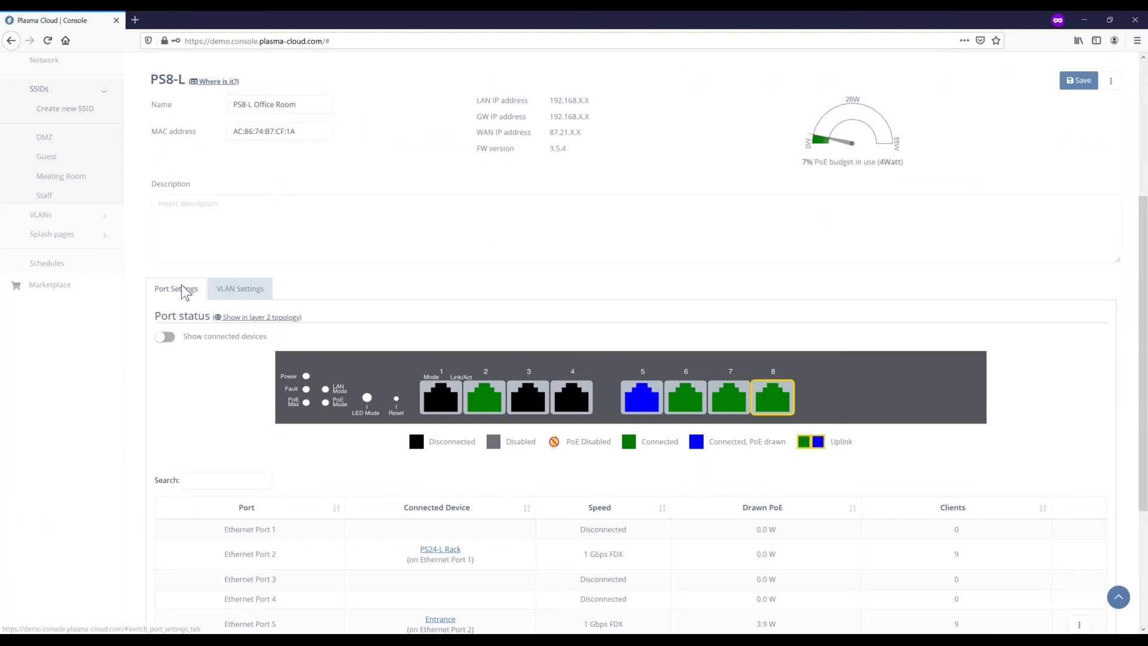
Open the PS8-L Office Room switch's VLAN settings and show the port assignment of management VLAN (VID: 4094).
left_click(265, 292)
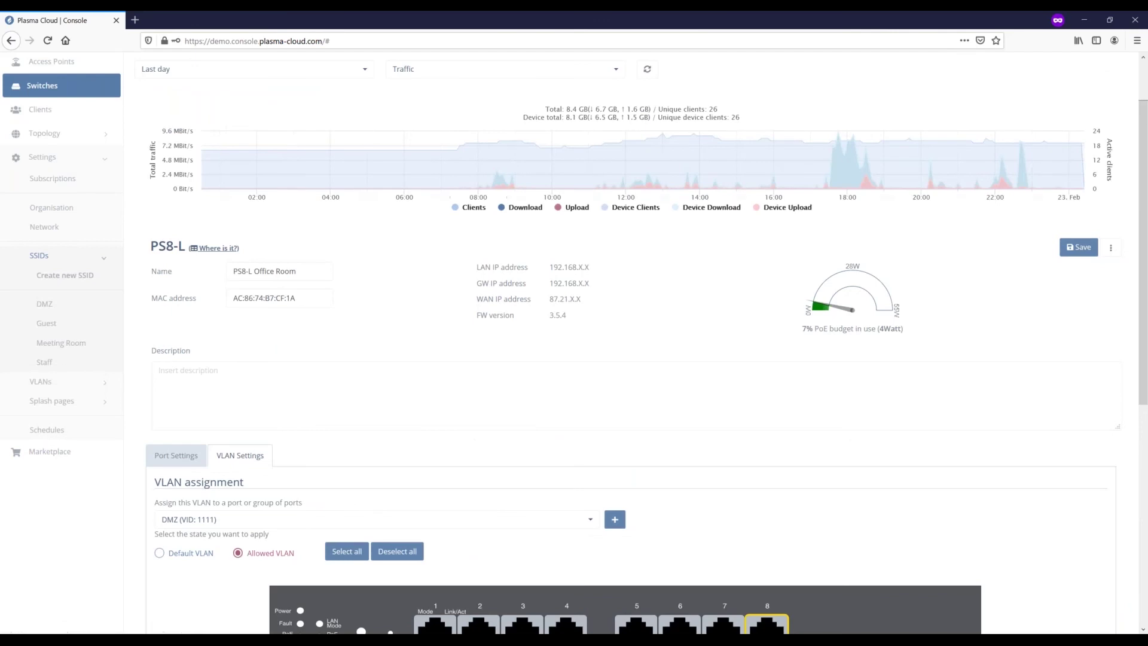
scroll(221, 371, "down", 5)
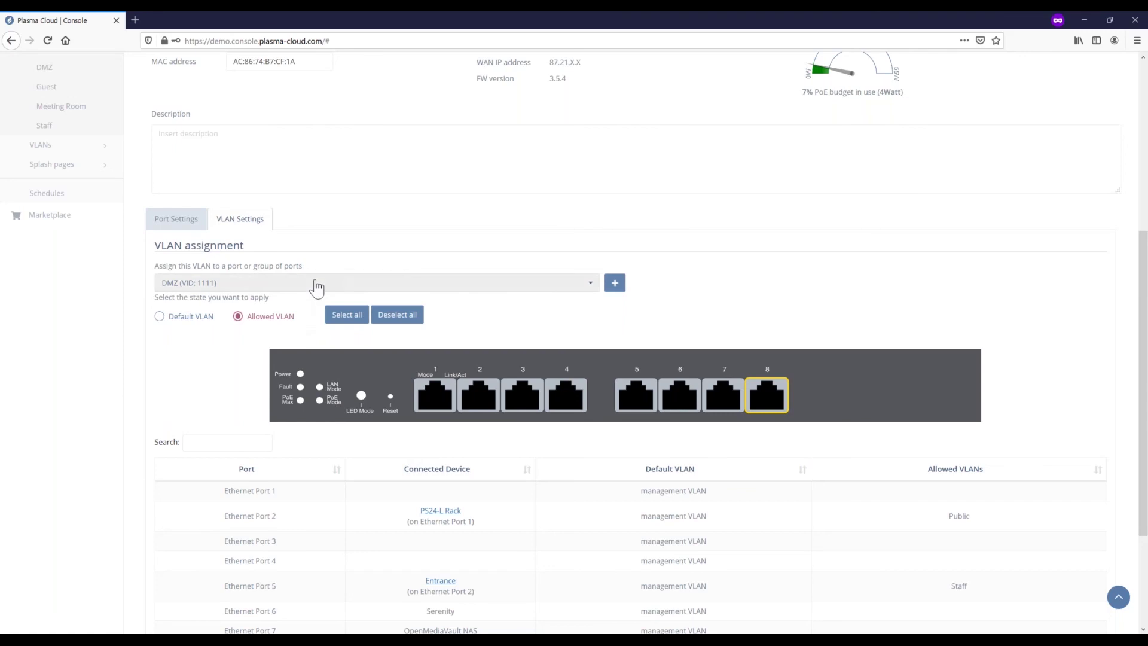
left_click(585, 290)
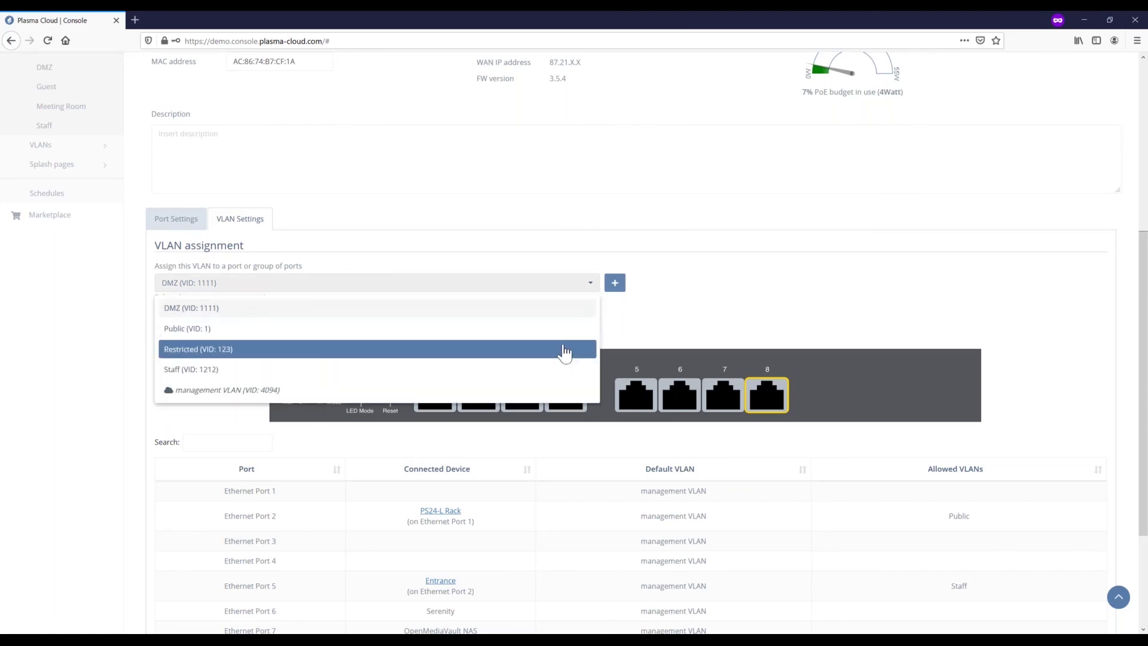
left_click(564, 392)
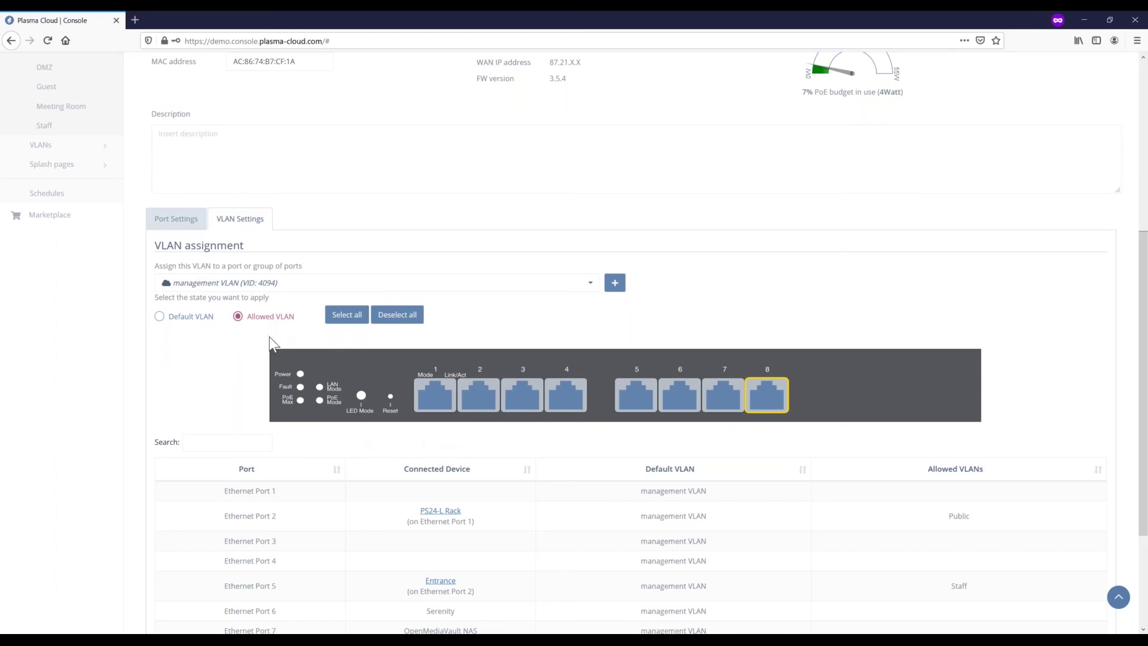
Select the Staff VLAN (VID: 1212) and mark it as an allowed VLAN on Ethernet ports 1 to 4.
left_click(589, 292)
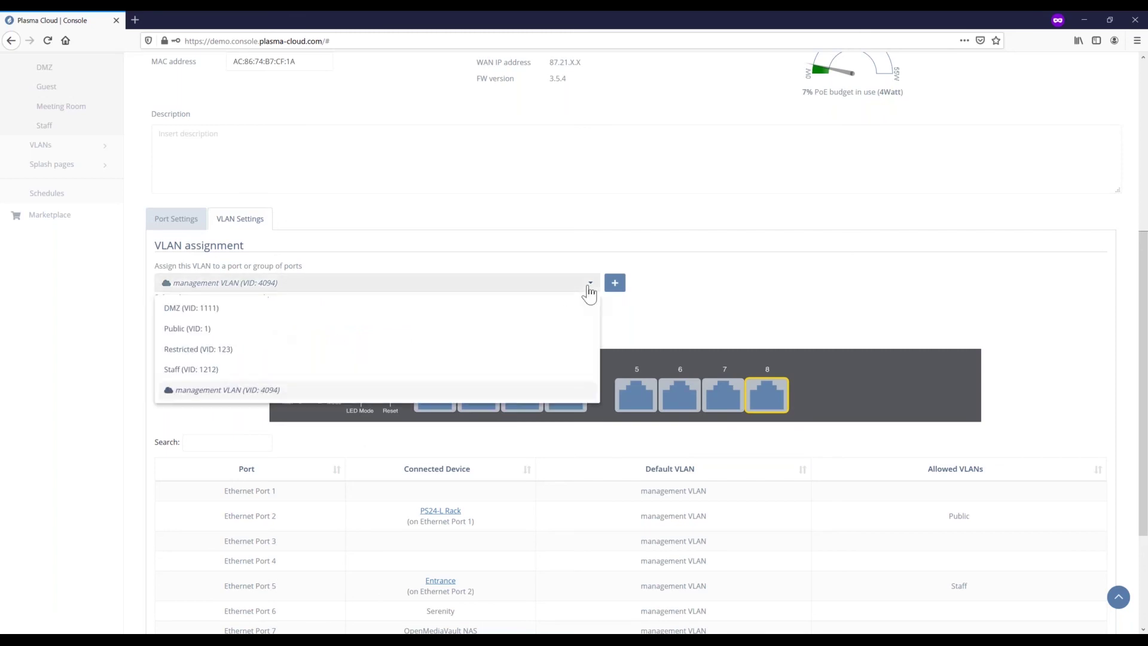
left_click(570, 375)
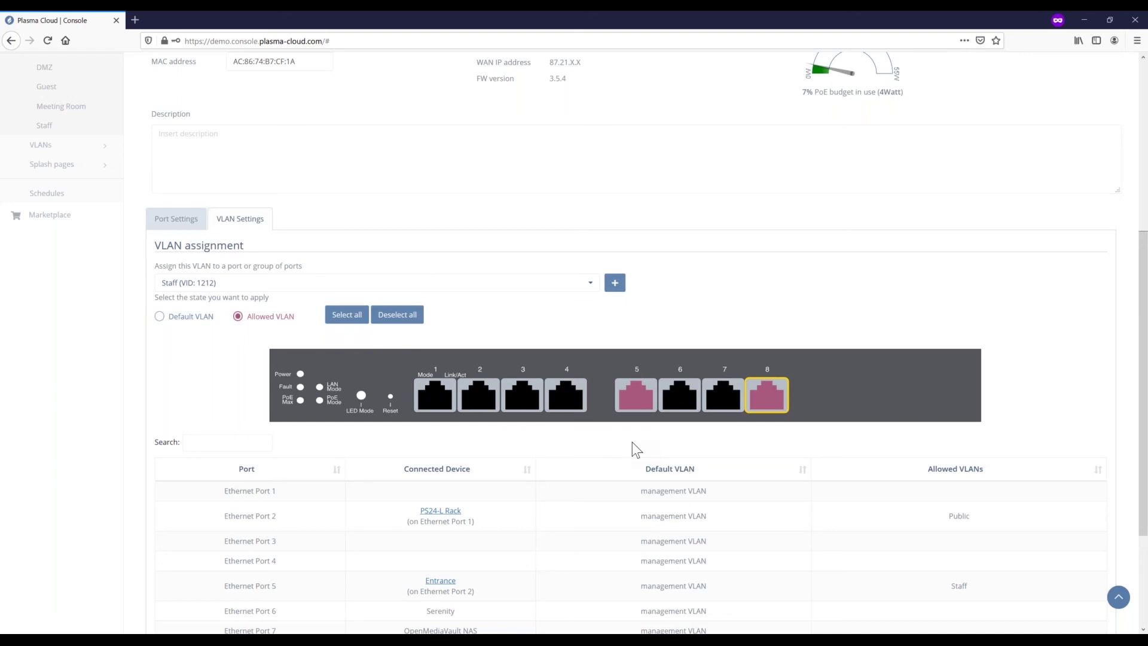
scroll(632, 443, "down", 2)
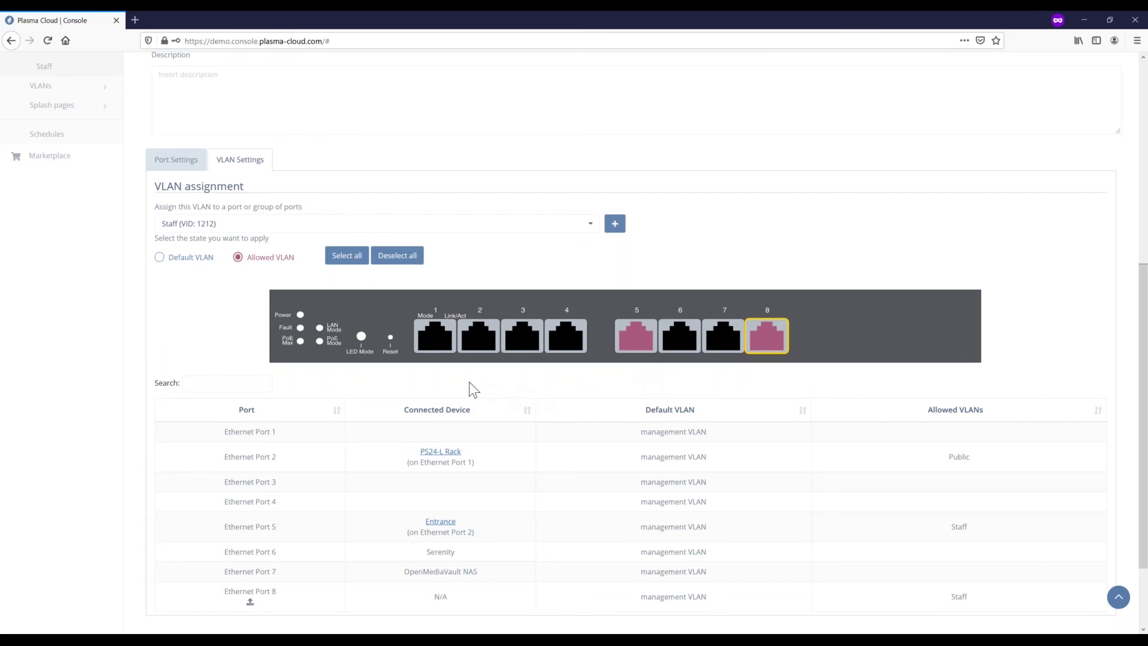
left_click(436, 340)
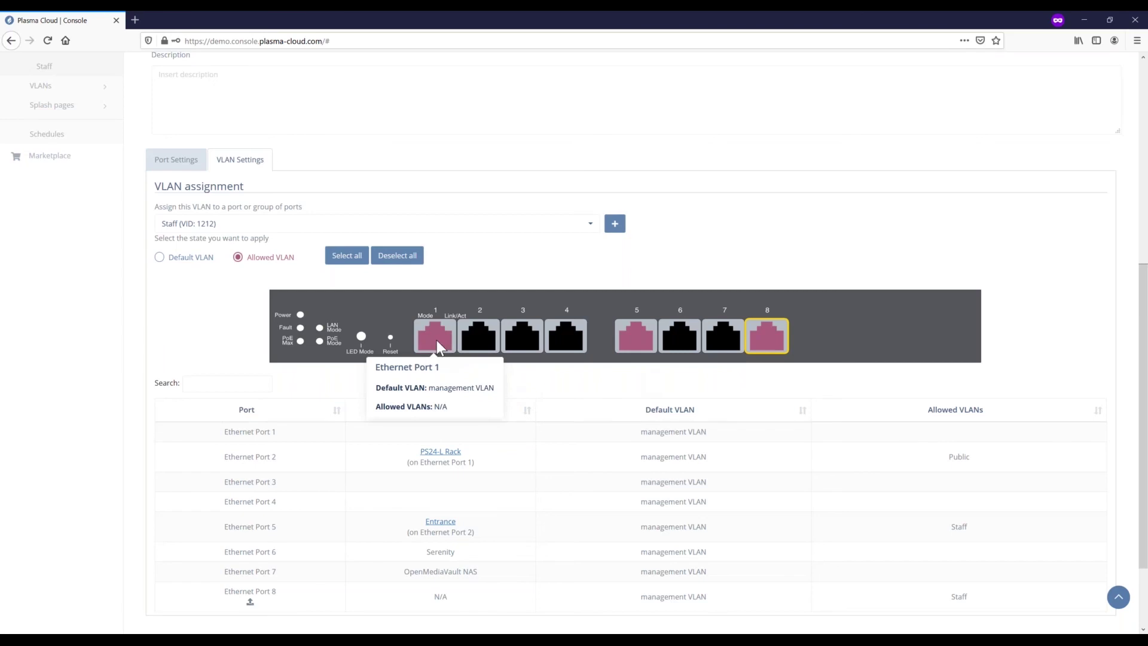
left_click(479, 339)
left_click(521, 341)
left_click(558, 345)
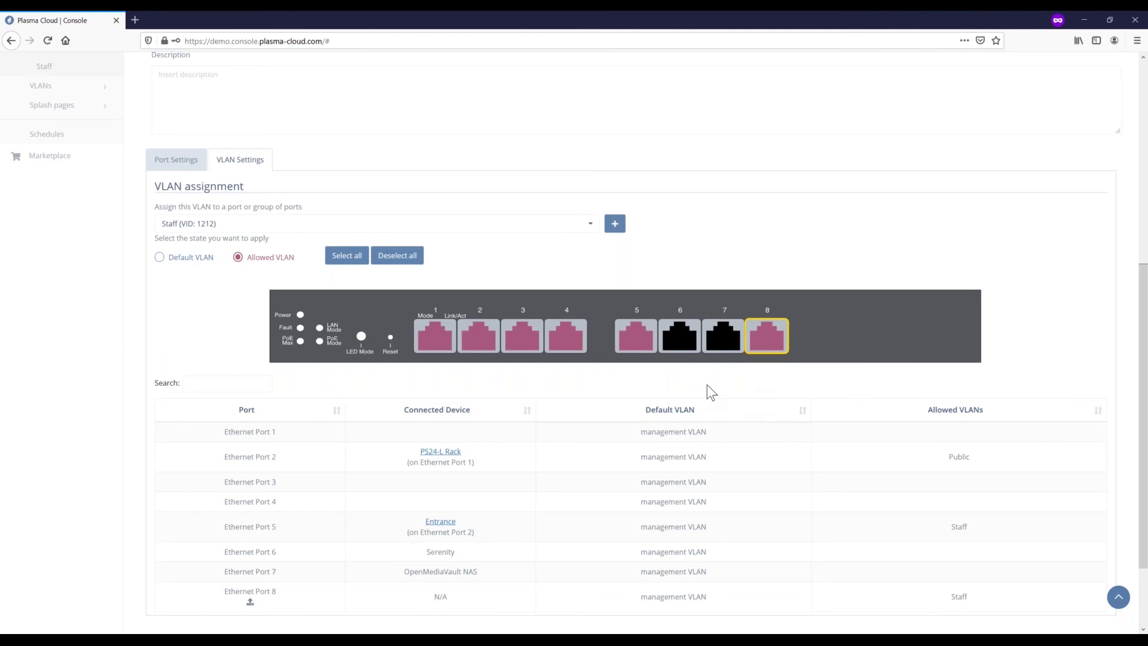
Open the PS24-L Rack switch from the PS8-L Office Room port table and bring its VLAN settings into view.
mouse_move(633, 340)
scroll(615, 396, "down", 2)
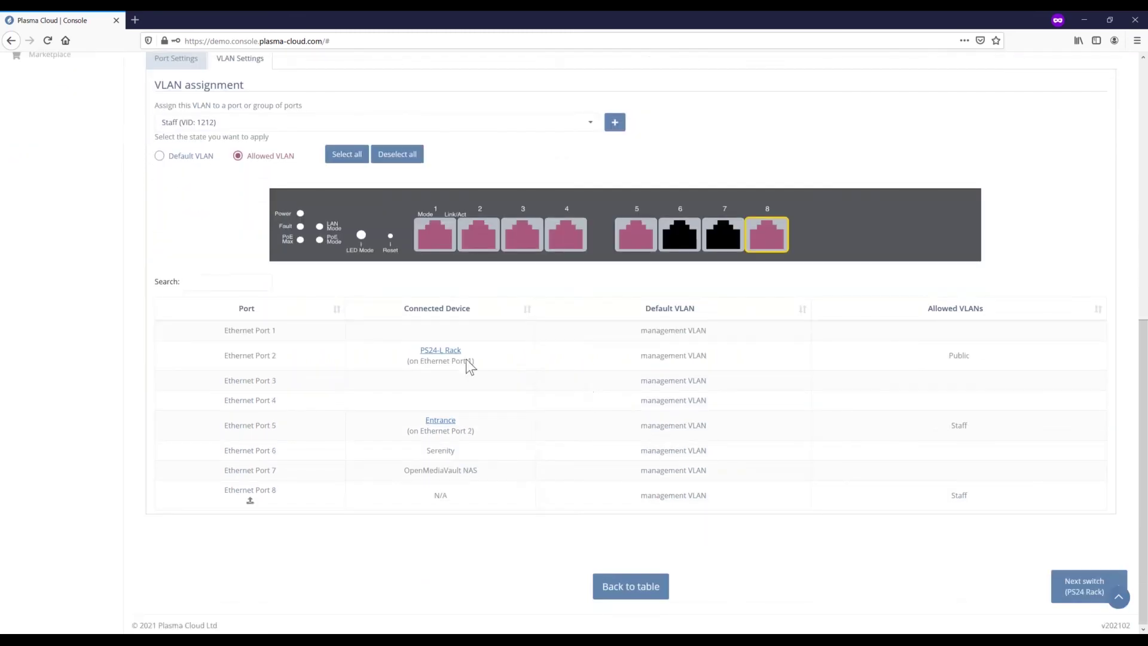
left_click(441, 353)
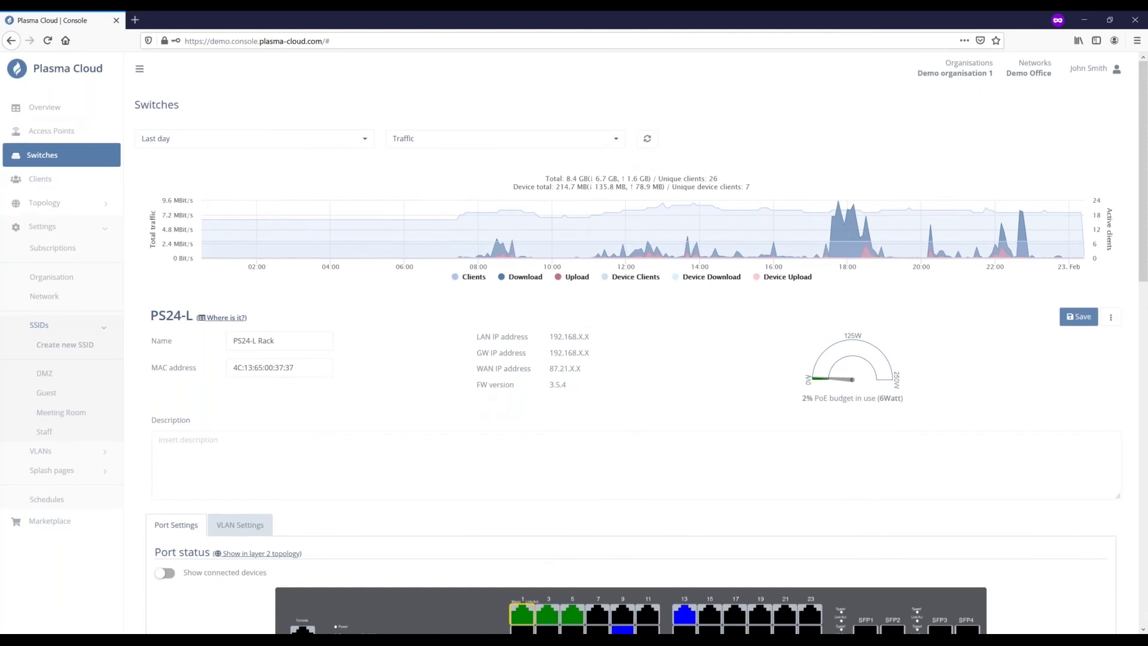
scroll(478, 395, "down", 5)
left_click(240, 230)
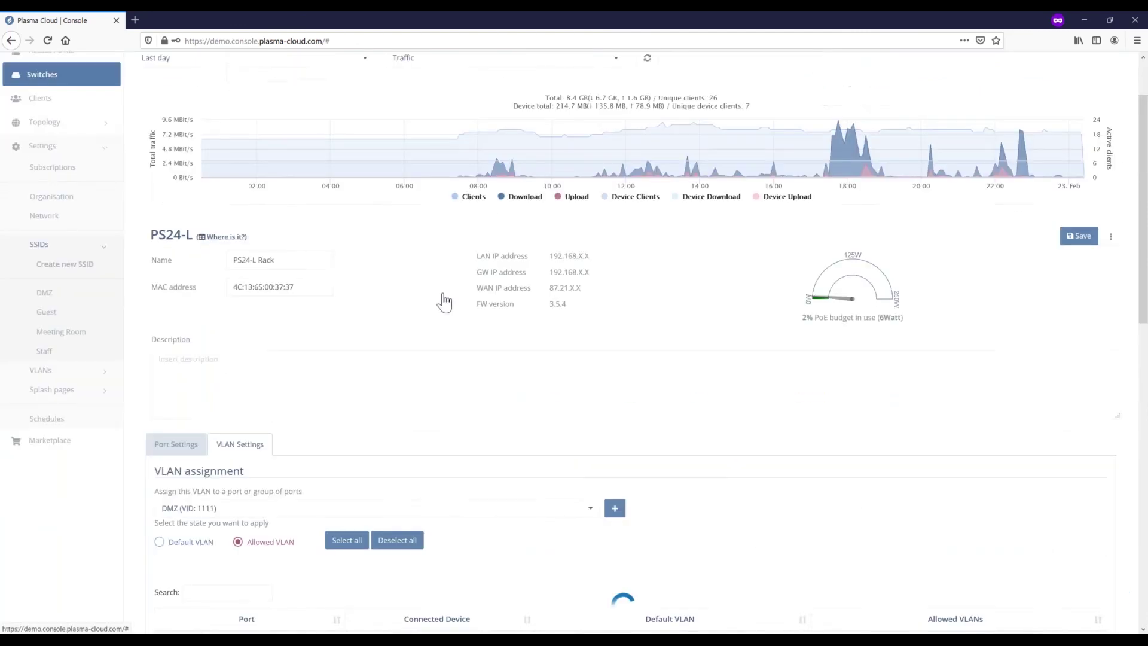
scroll(441, 303, "down", 3)
scroll(580, 329, "down", 2)
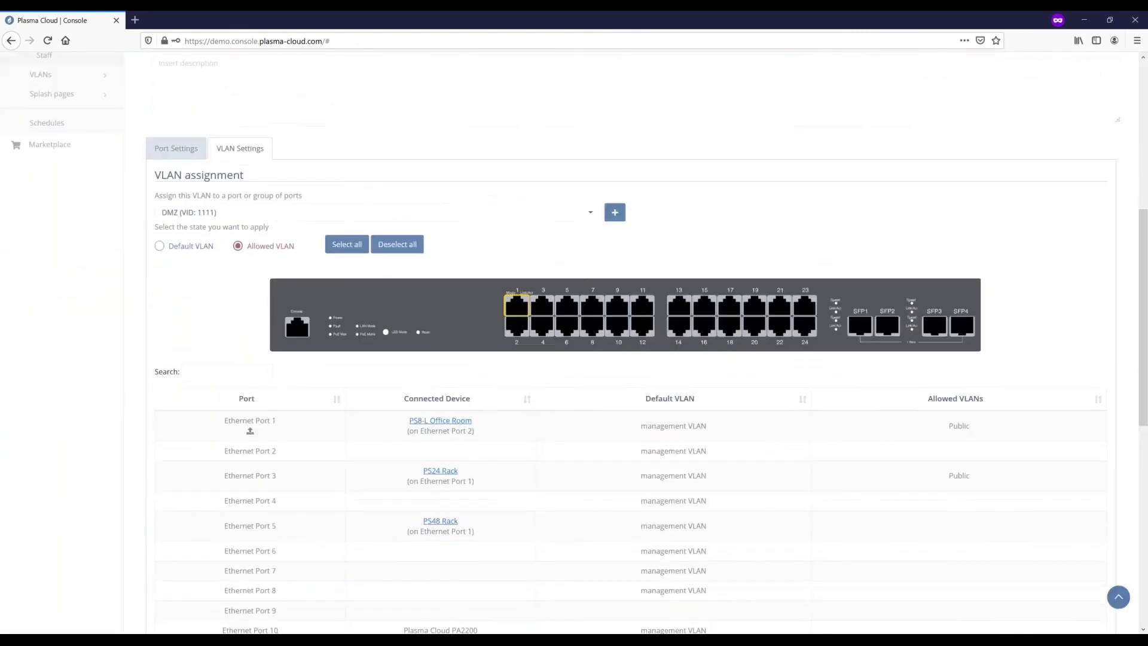
Show the port assignment of management VLAN (VID: 4094) on the PS24-L Rack switch.
scroll(580, 329, "up", 1)
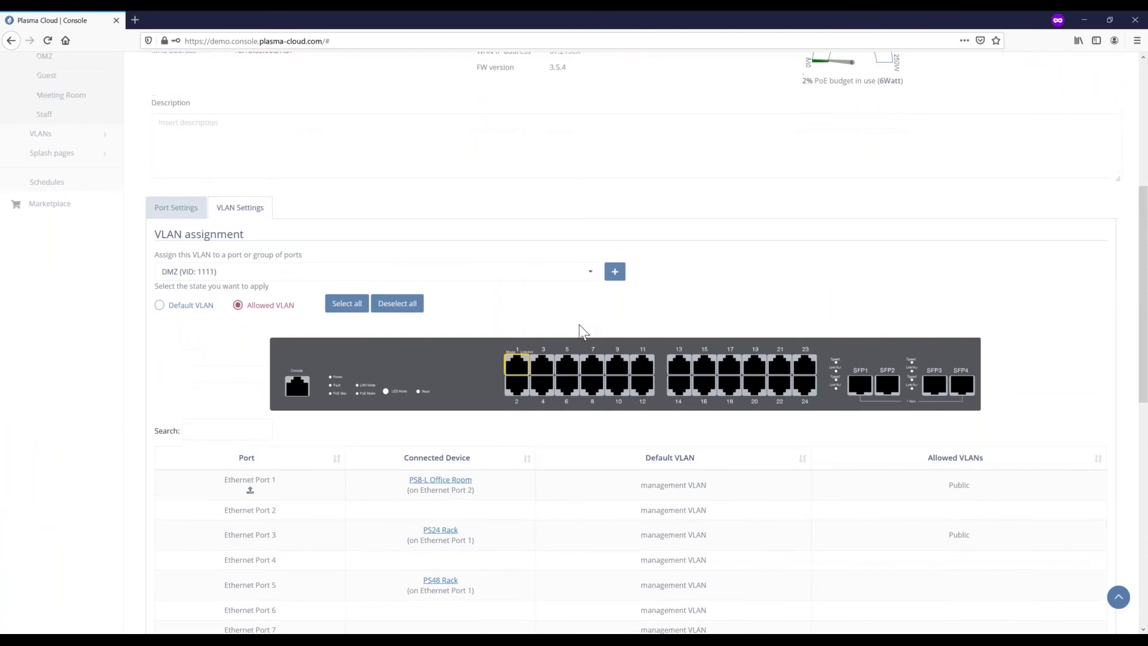
left_click(588, 281)
left_click(538, 379)
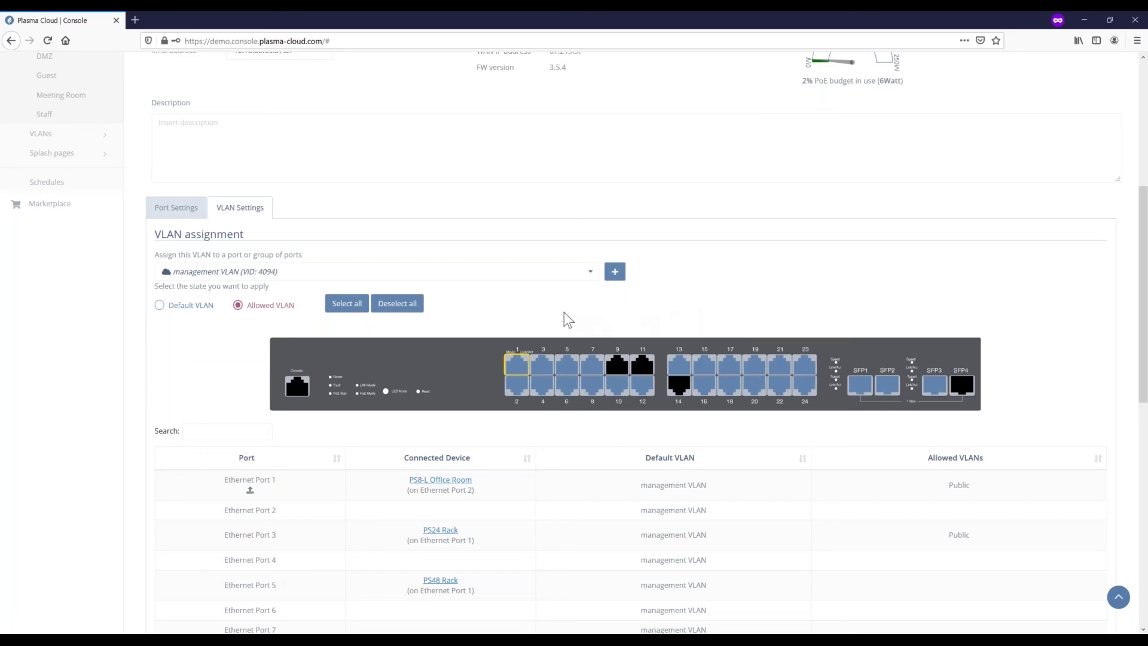
Select the Public VLAN (VID: 1) and mark it as an allowed VLAN on Ethernet ports 6, 11, 13 and 16 to 22.
left_click(591, 272)
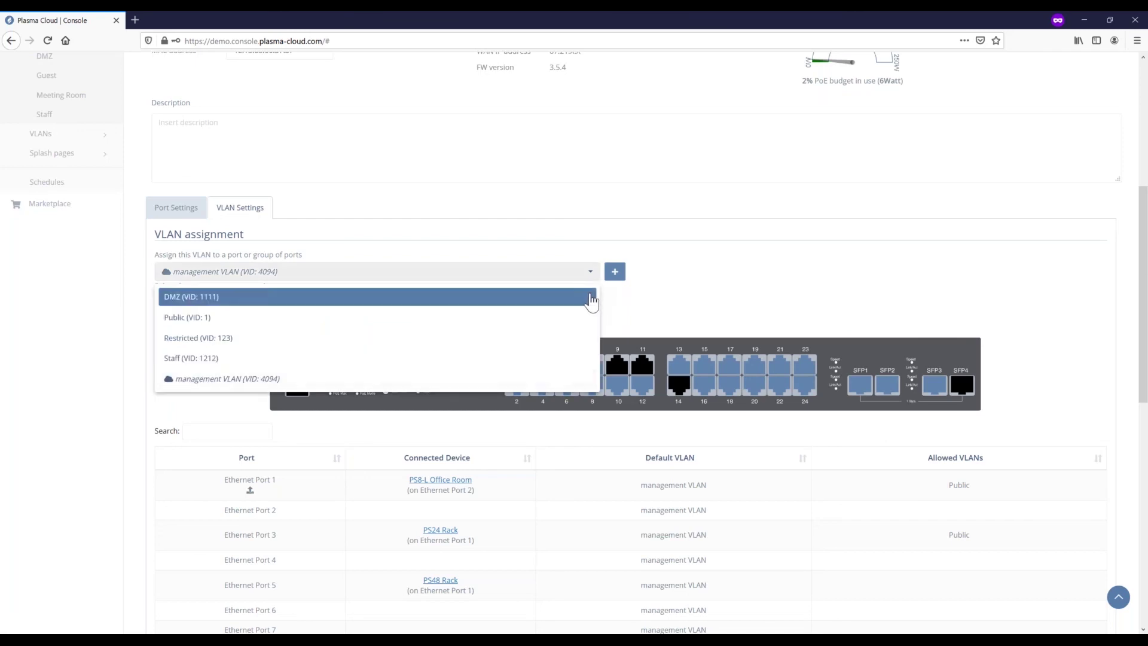
left_click(591, 295)
left_click(589, 276)
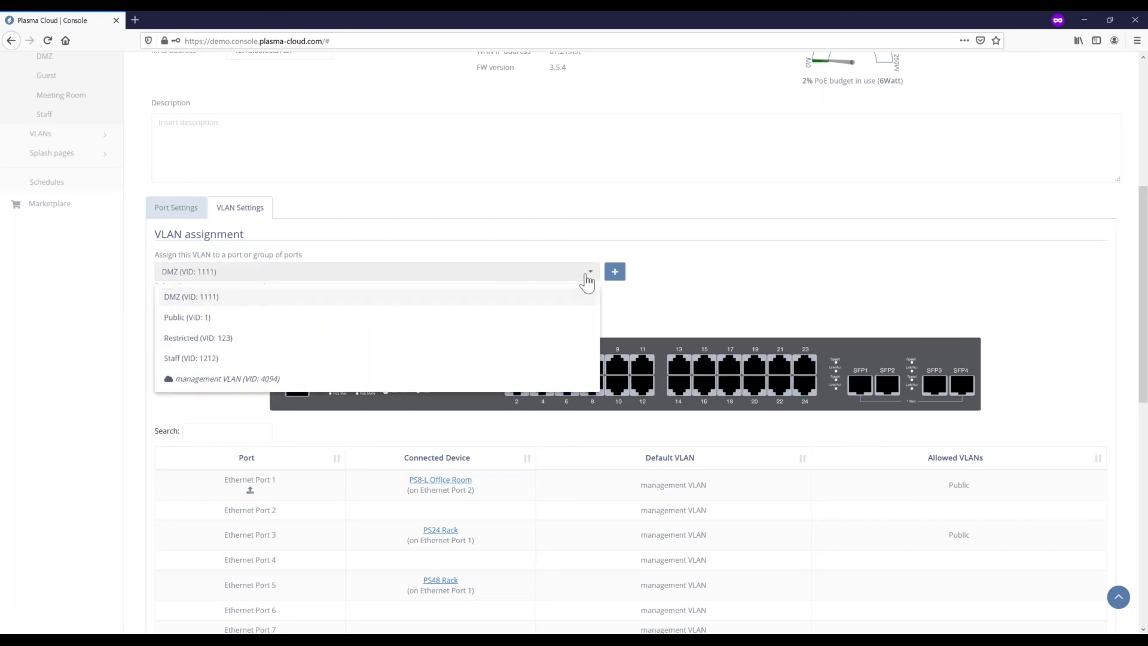
left_click(584, 320)
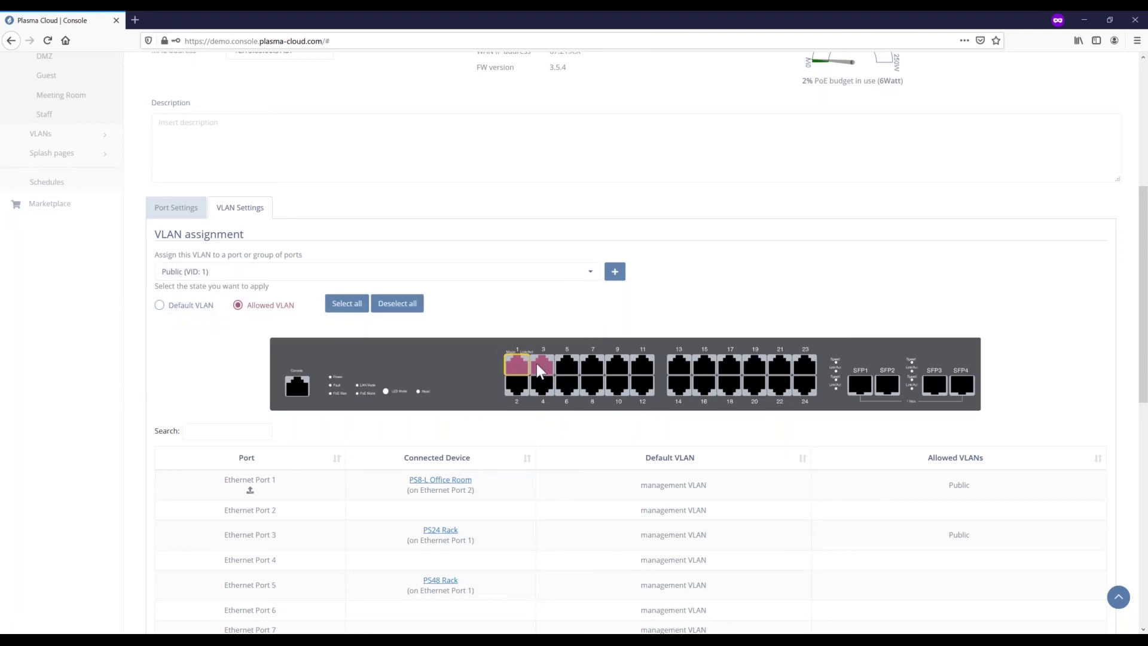
left_click(639, 363)
left_click(679, 366)
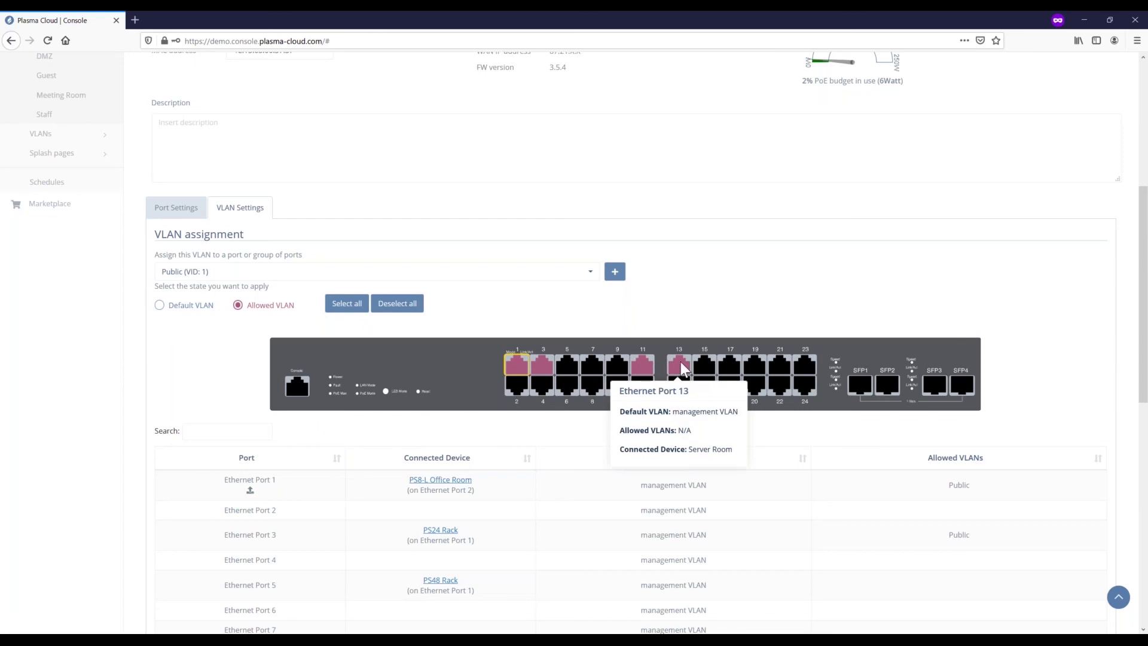
left_click_drag(740, 383, 775, 383)
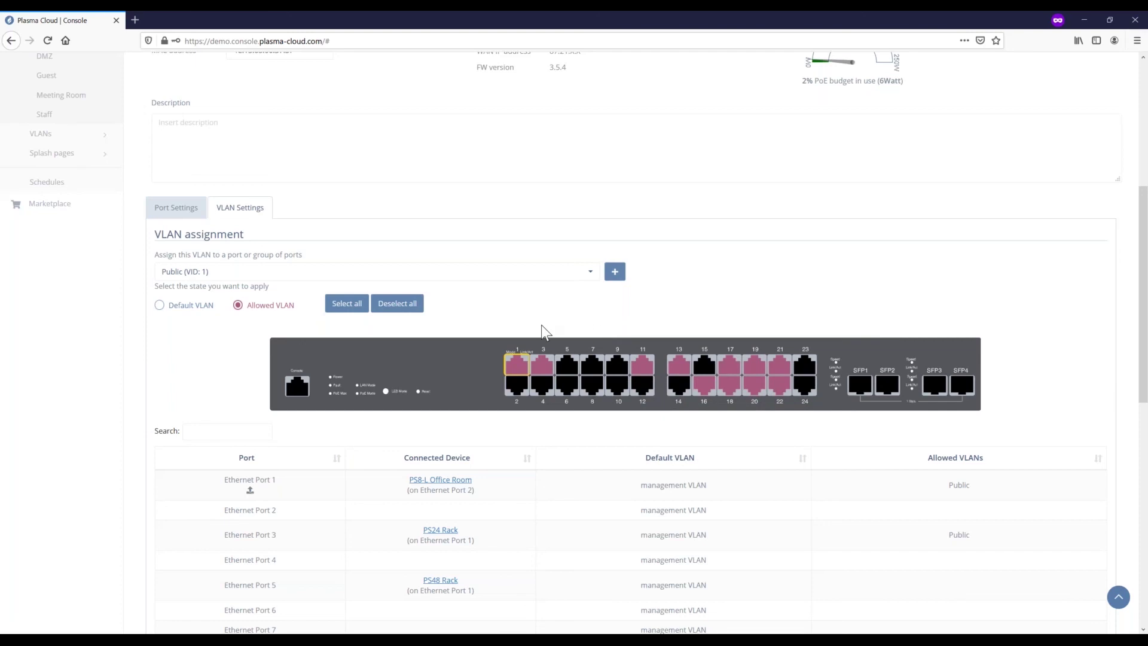
left_click(567, 385)
Examine the default and allowed VLANs of the PS24-L Rack's ports in the table and on the port diagram.
scroll(505, 464, "down", 3)
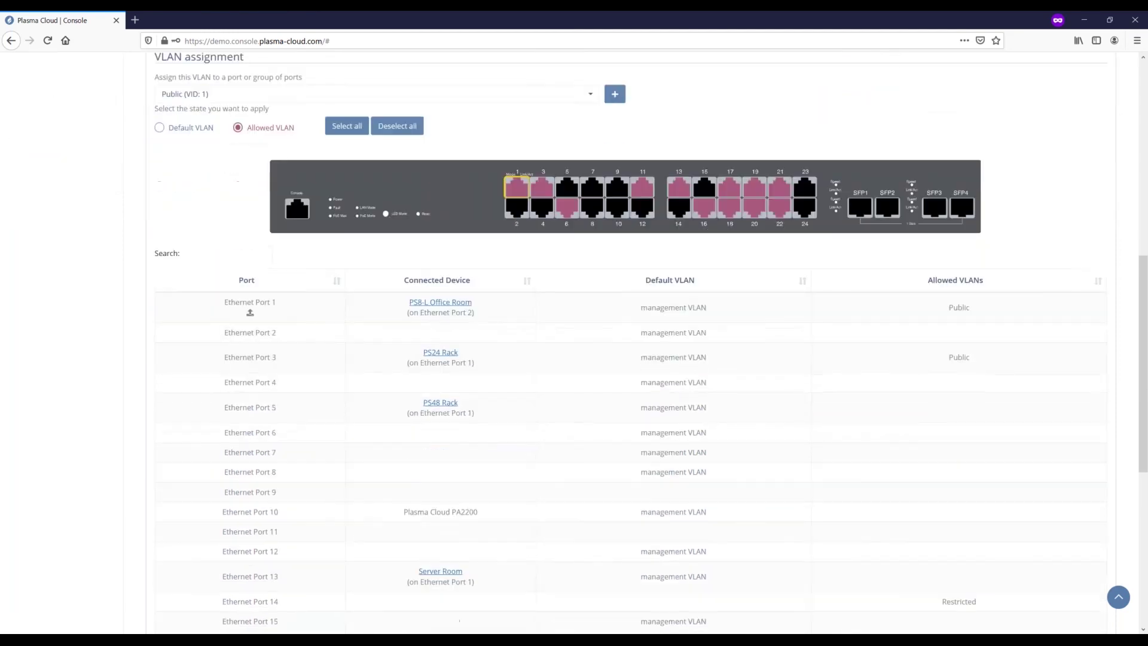
scroll(513, 464, "down", 2)
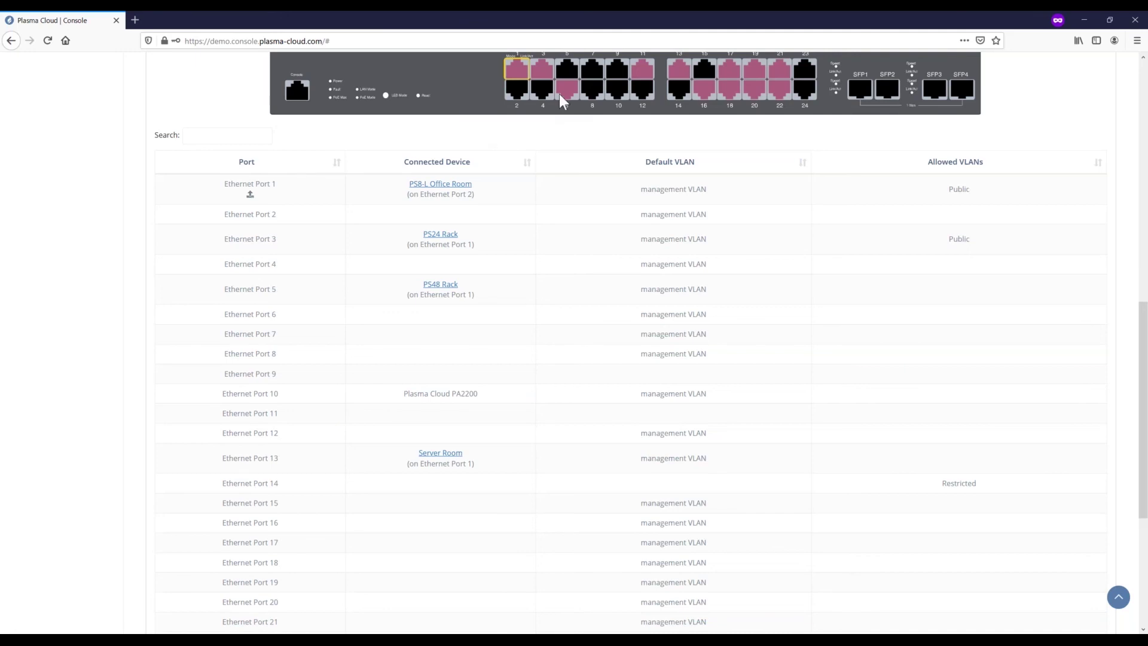
mouse_move(567, 94)
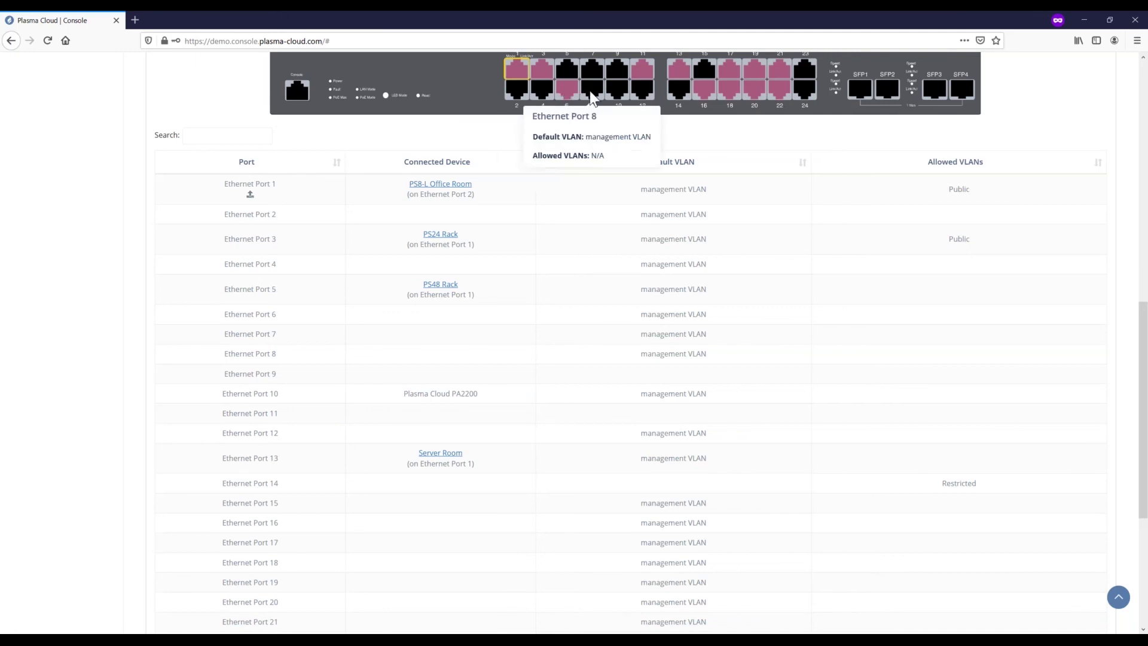
mouse_move(617, 97)
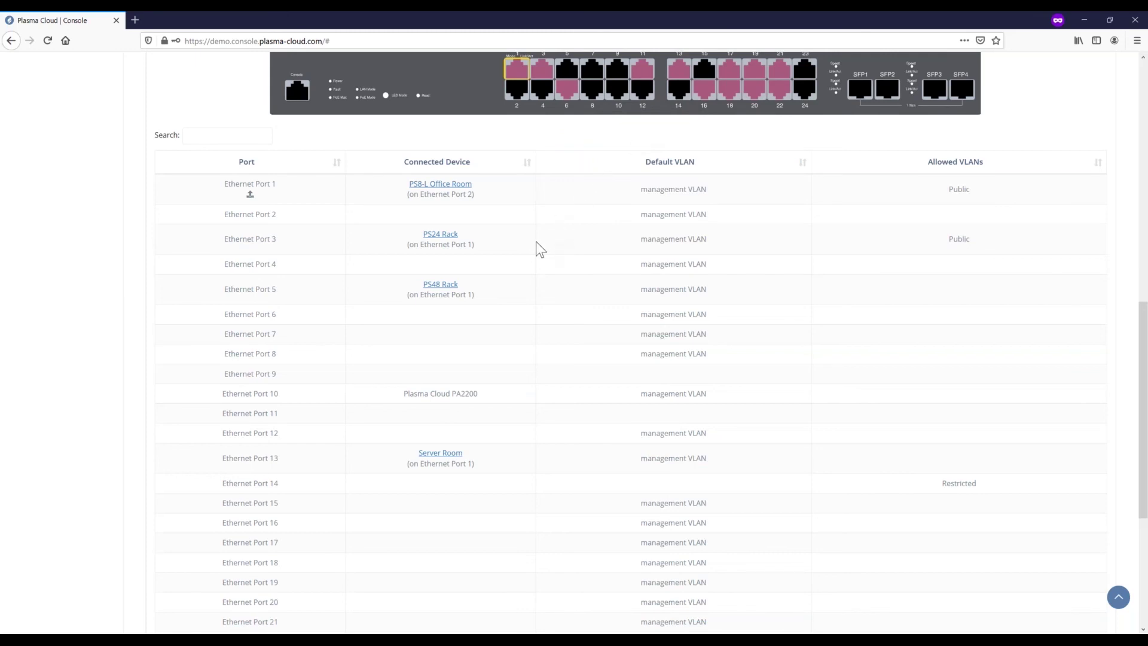
scroll(540, 249, "up", 1)
scroll(497, 289, "up", 2)
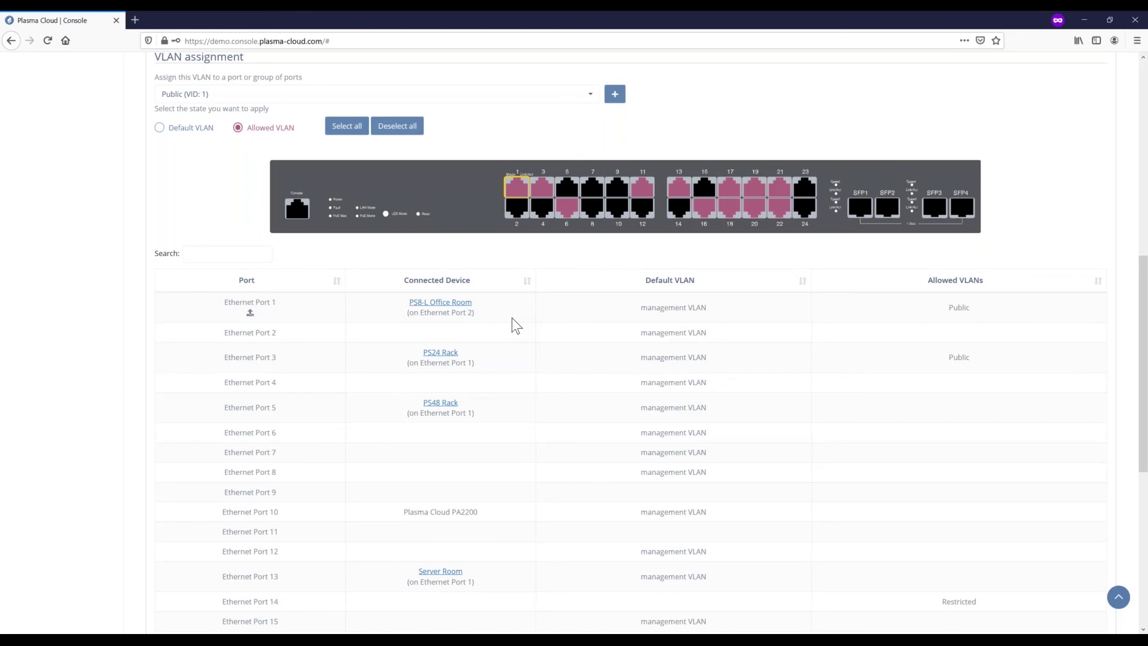
scroll(515, 326, "up", 3)
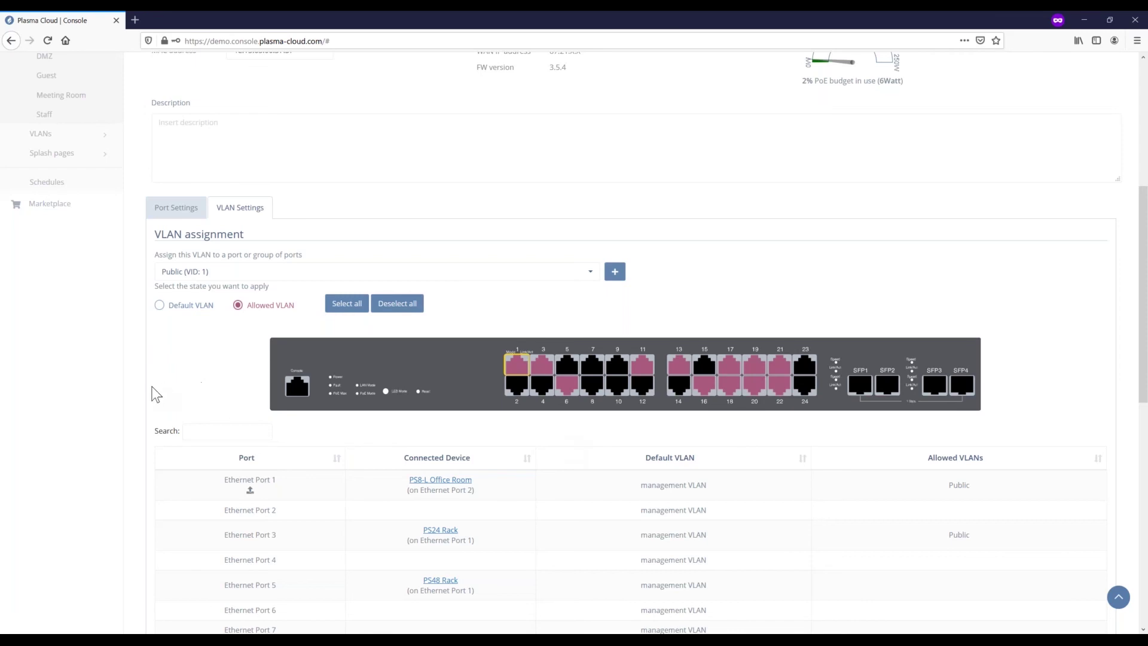
scroll(155, 395, "up", 2)
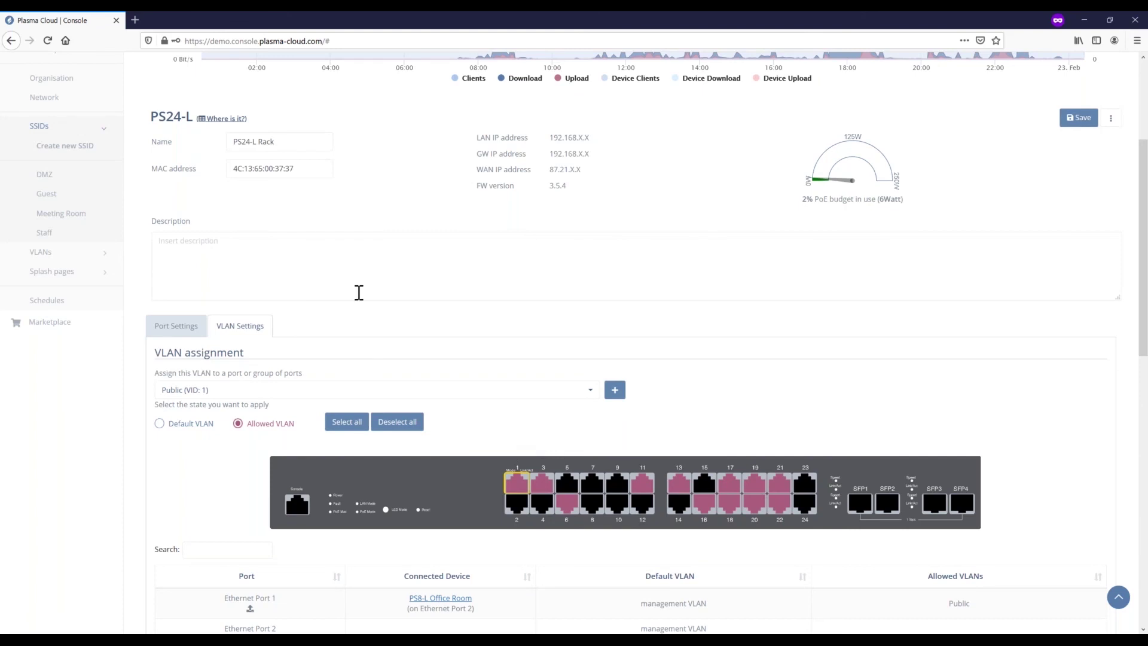
Leave the PS24-L Rack page without saving and open the Layer 2 topology.
scroll(359, 292, "up", 3)
left_click(103, 184)
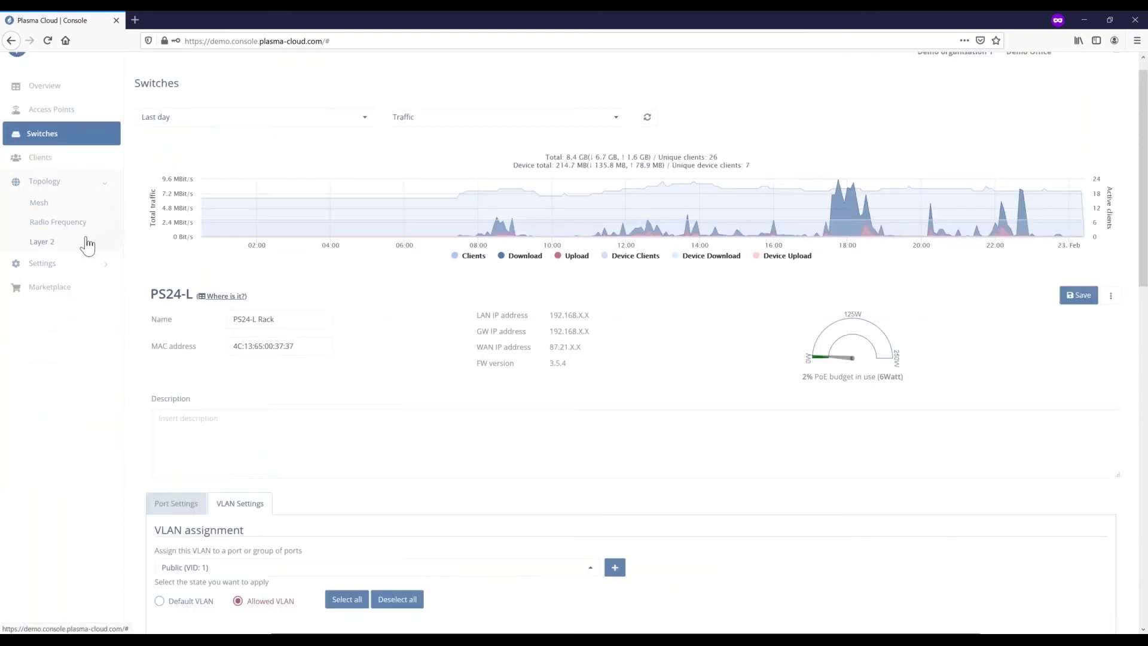
left_click(86, 239)
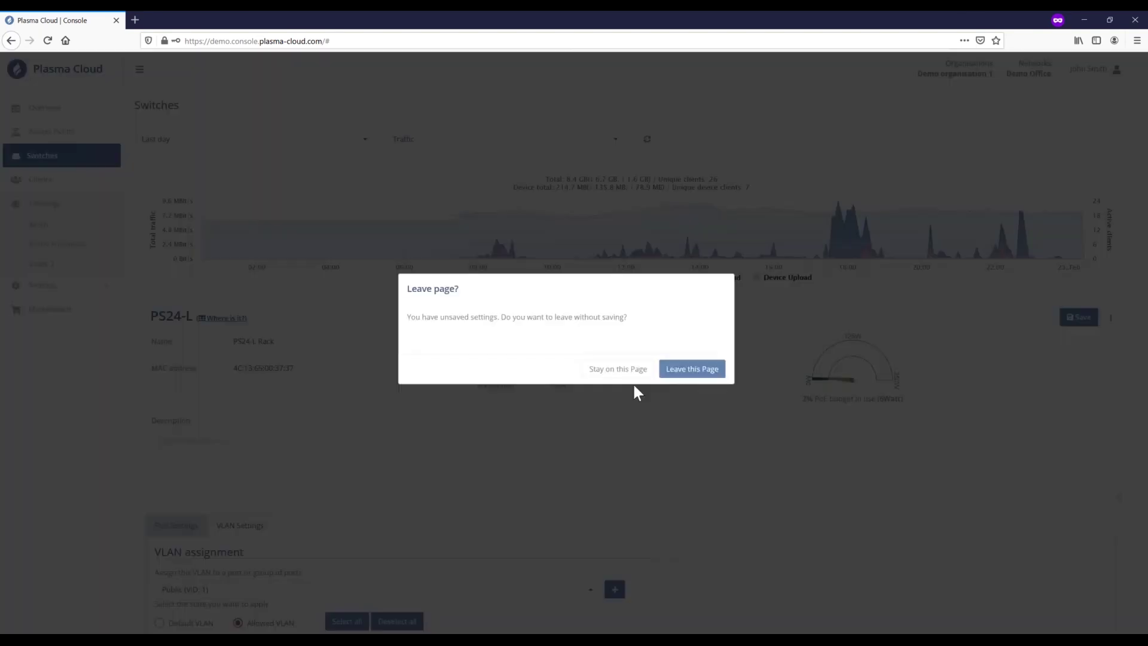
left_click(681, 376)
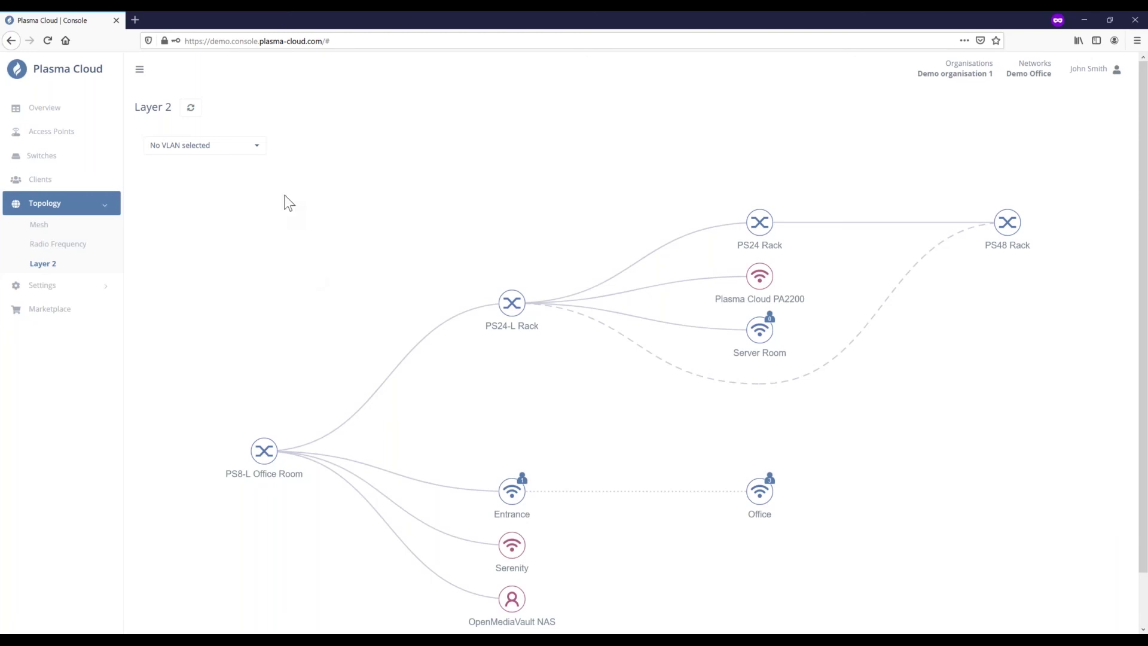
Filter the Layer 2 topology by DMZ (VID: 1111) and then by Public (VID: 1) to compare their coverage.
left_click(263, 155)
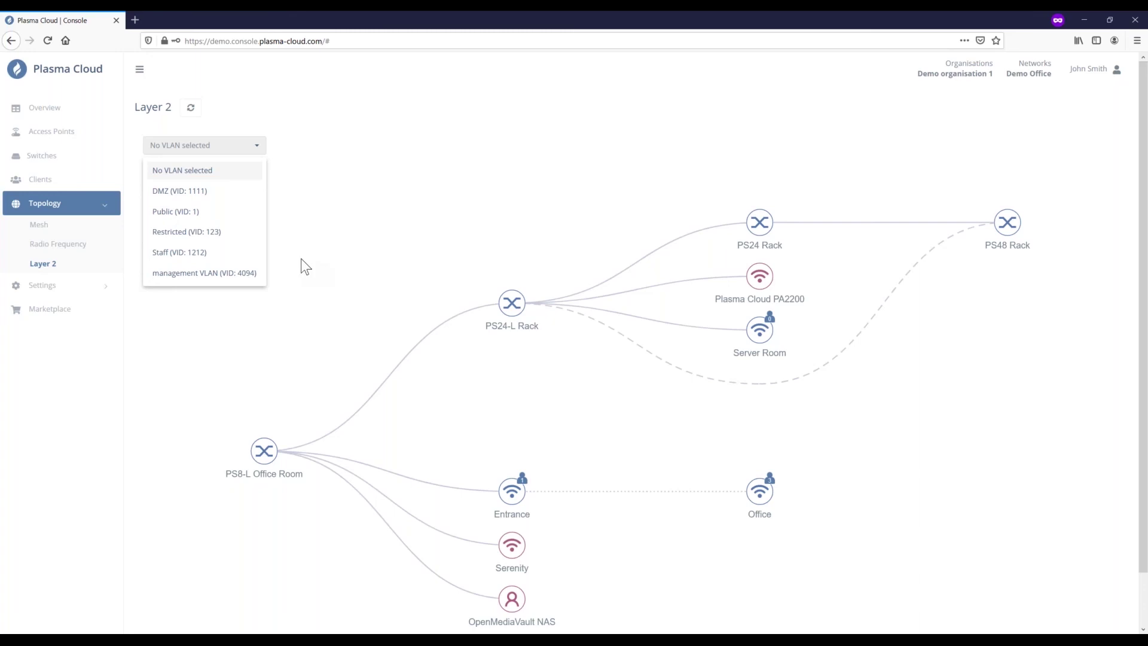
left_click(189, 193)
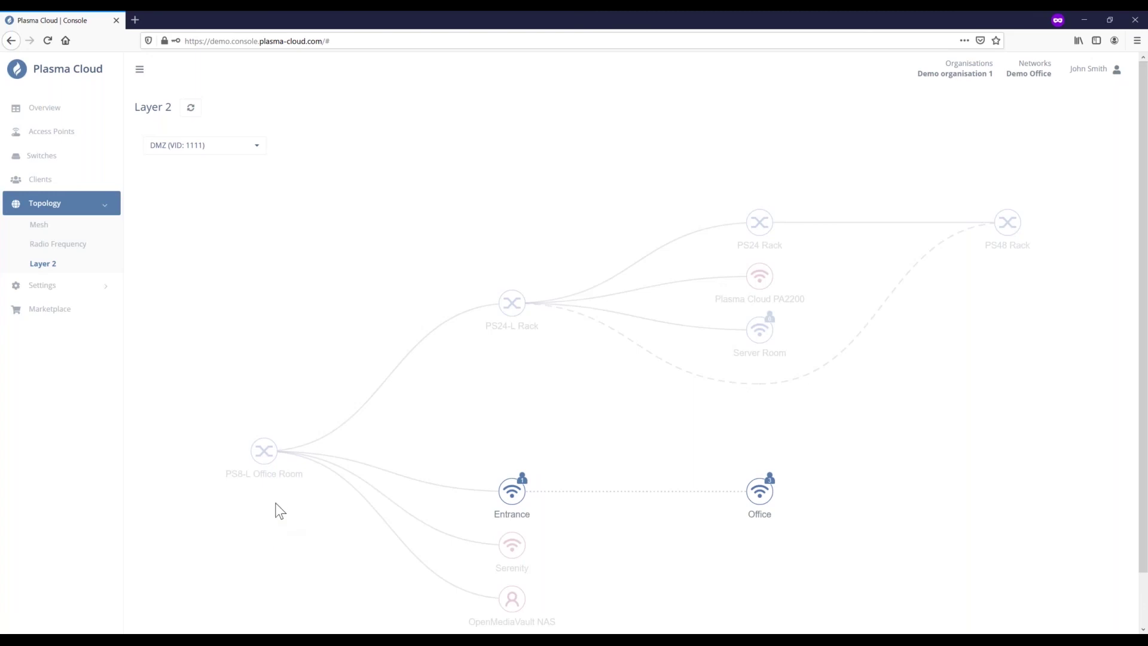
left_click(245, 145)
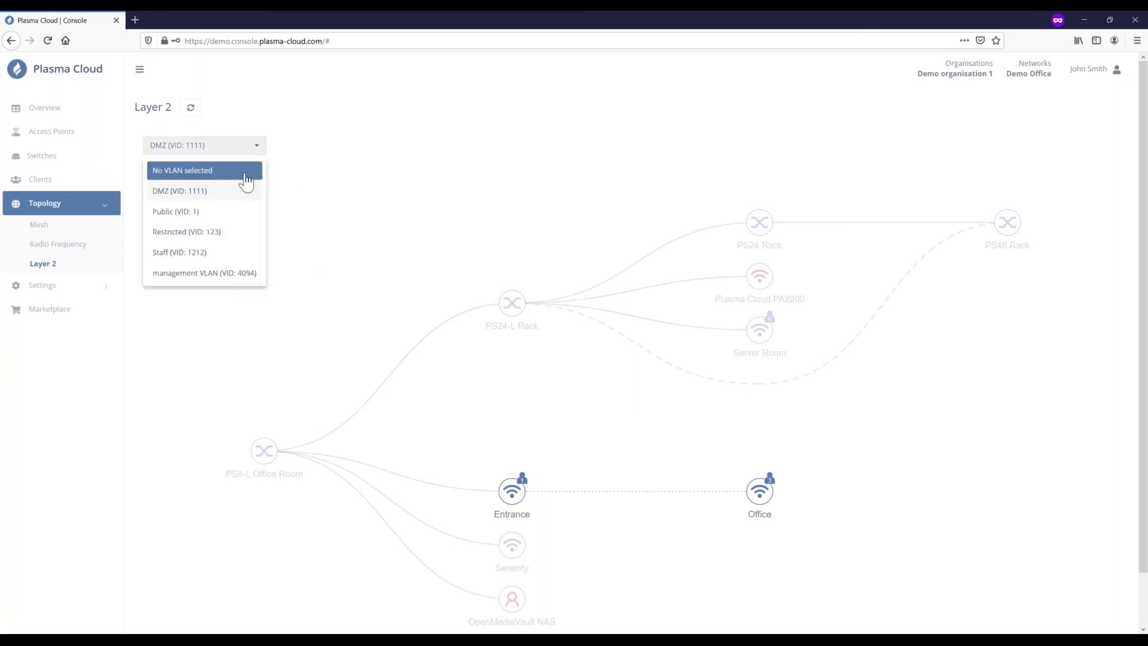
left_click(242, 210)
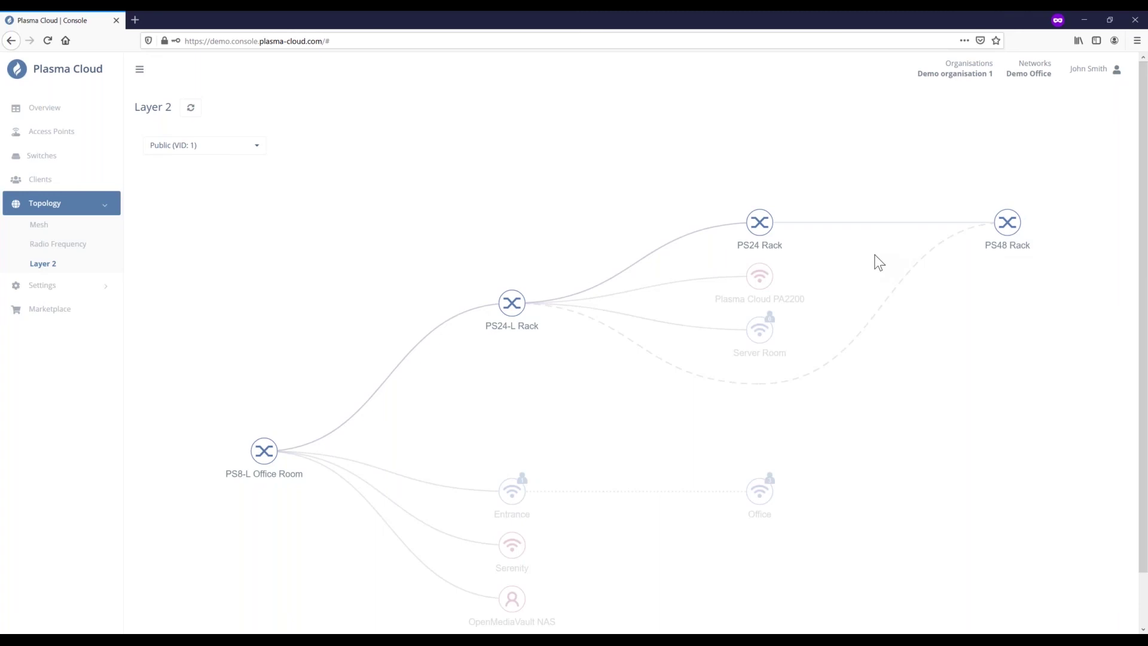
Open the PS48 Rack switch from the topology and examine its ports in the VLAN settings.
left_click(1012, 224)
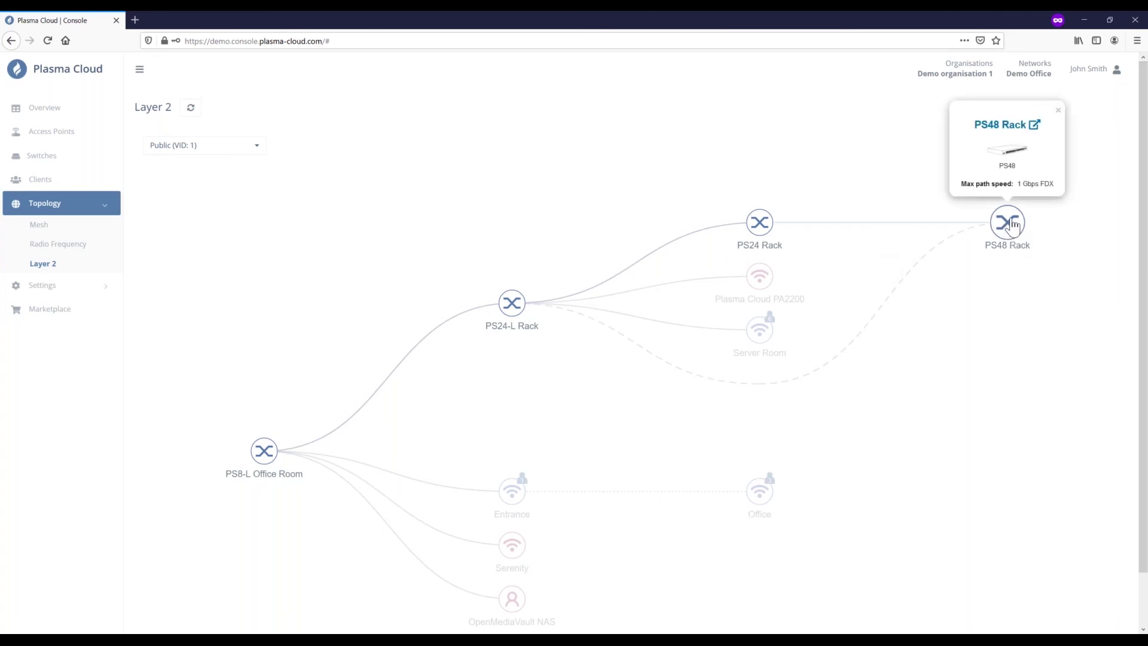
left_click(1018, 137)
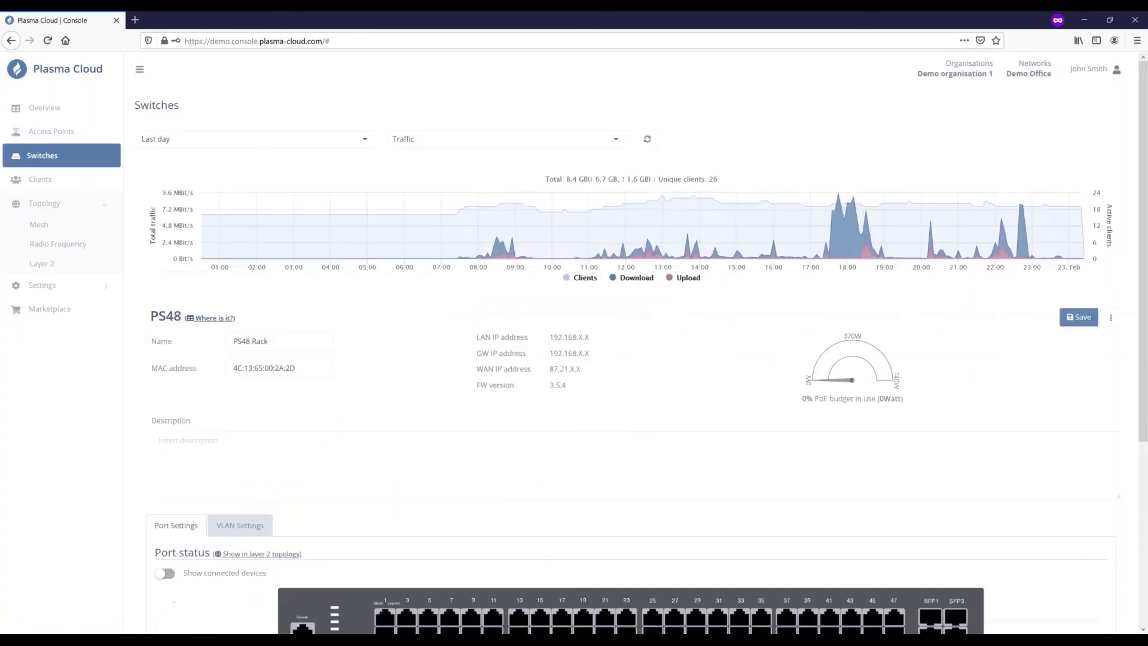
scroll(296, 446, "down", 2)
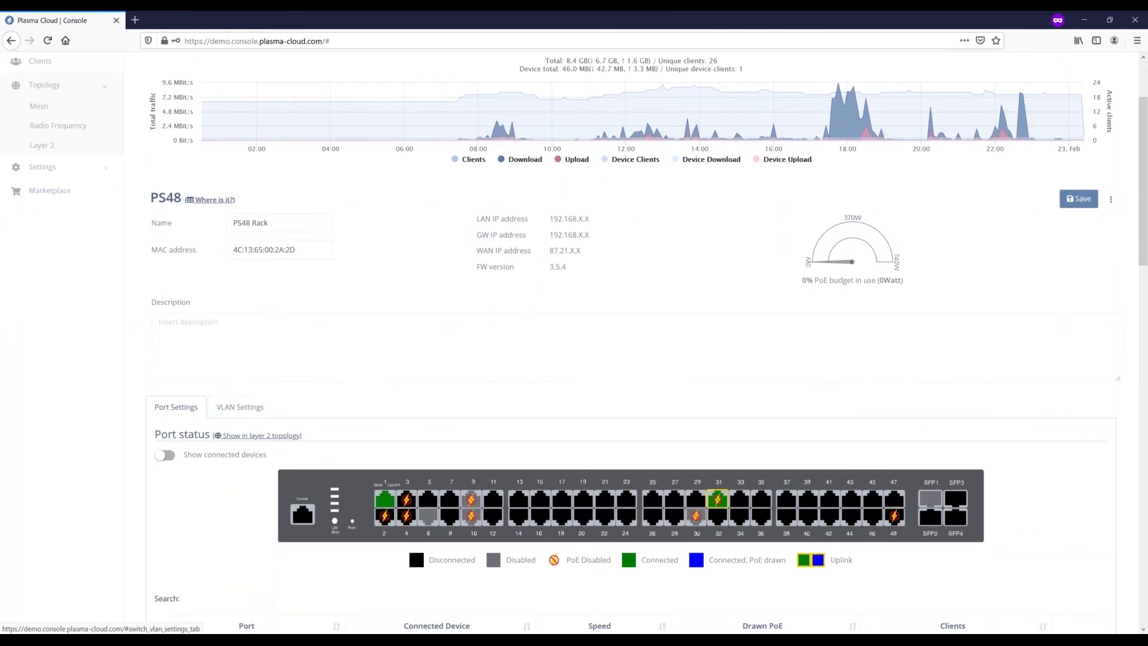
left_click(240, 407)
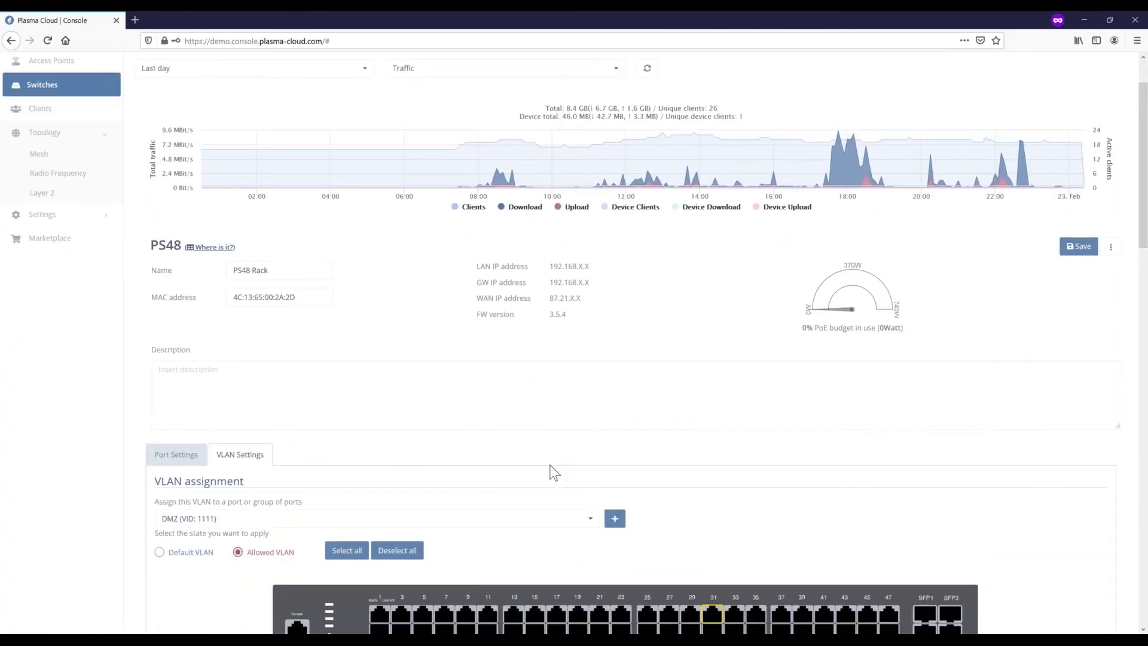
scroll(555, 472, "down", 8)
scroll(553, 473, "down", 5)
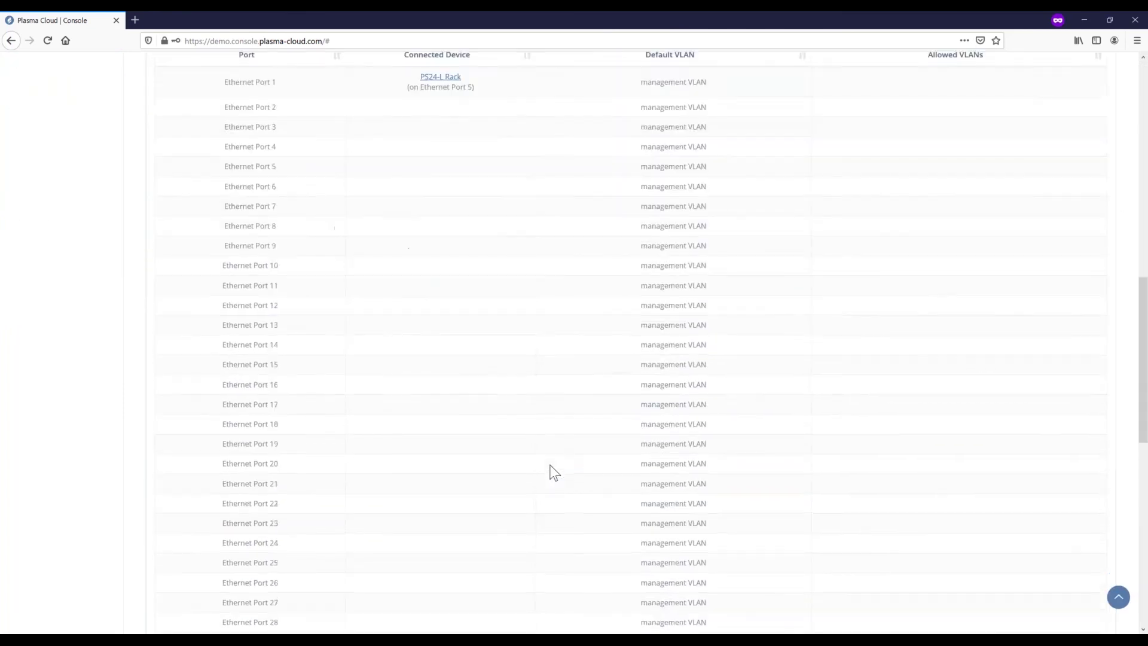
scroll(548, 471, "up", 8)
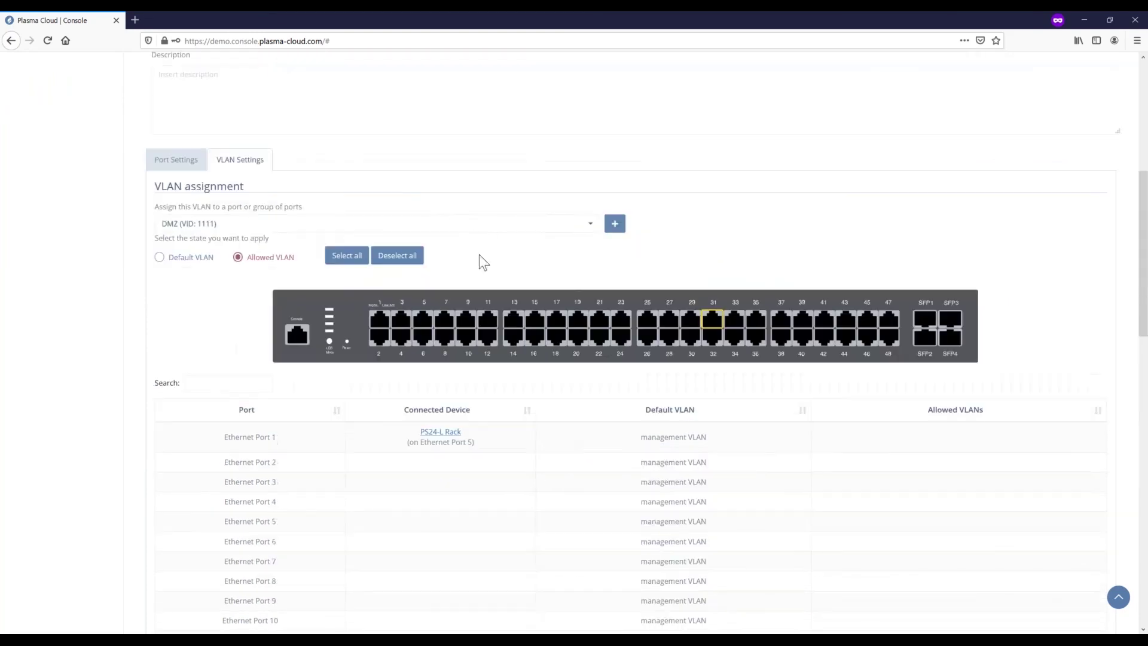
Show the Public VLAN (VID: 1) port assignment on the PS48 Rack switch, and return to the Layer 2 topology.
left_click(466, 226)
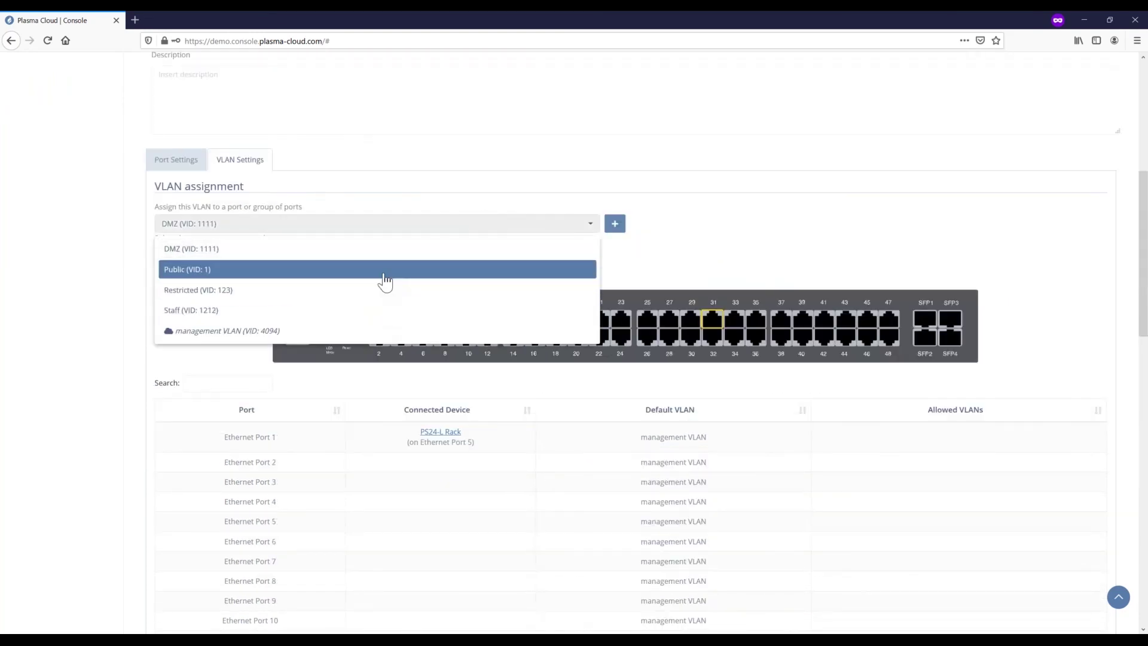
left_click(386, 281)
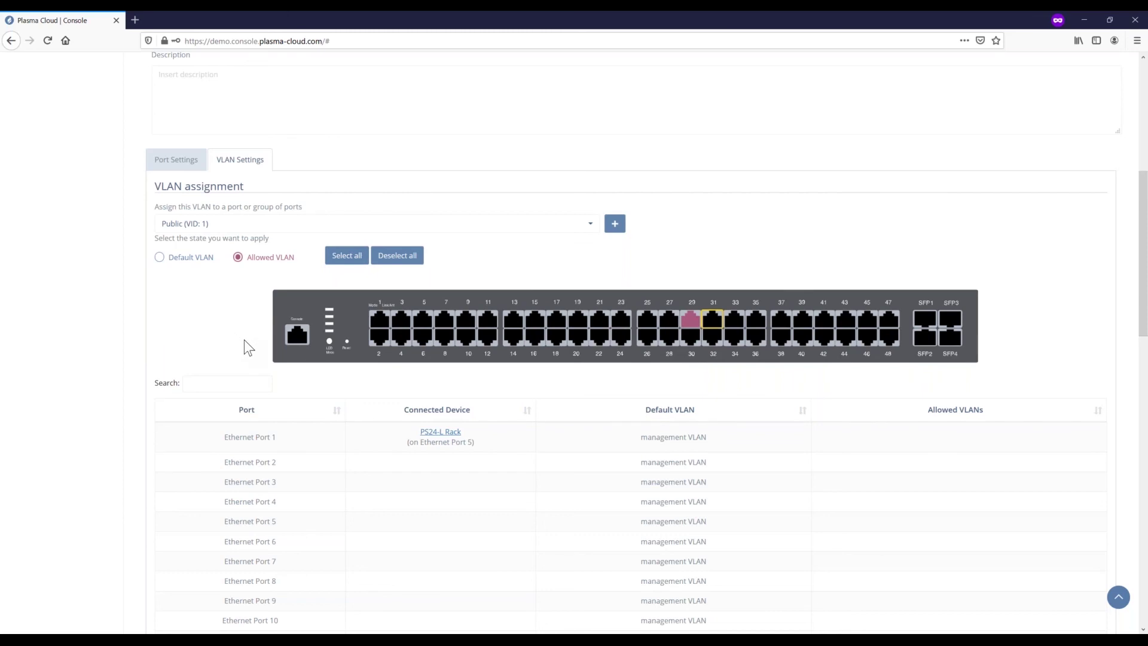
scroll(244, 340, "up", 5)
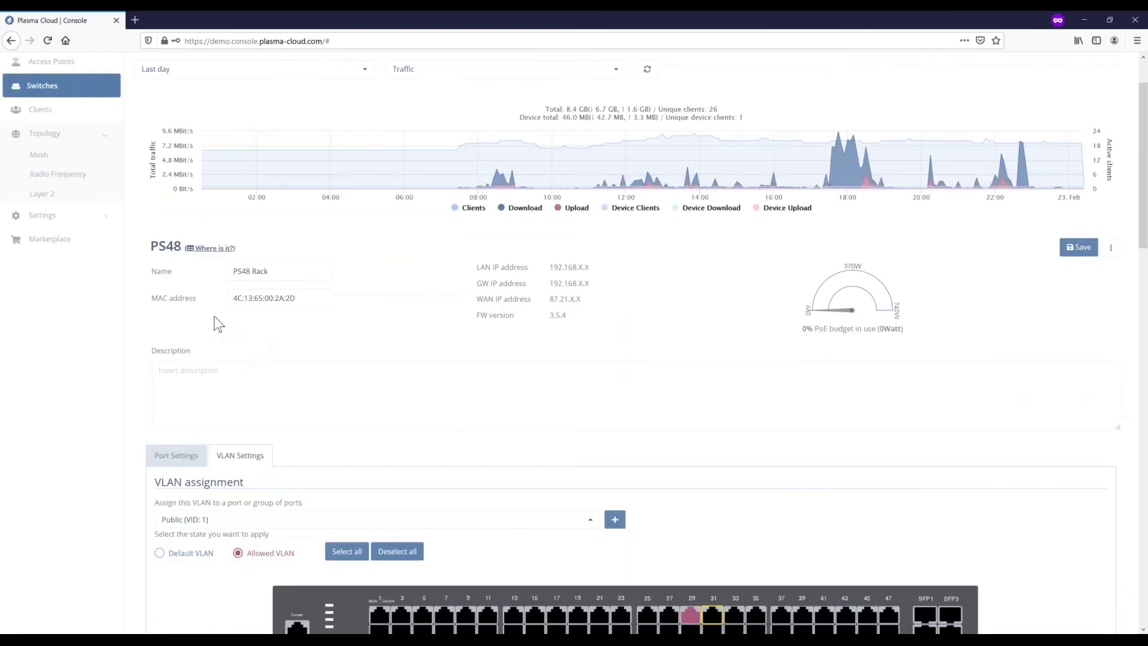
left_click(55, 199)
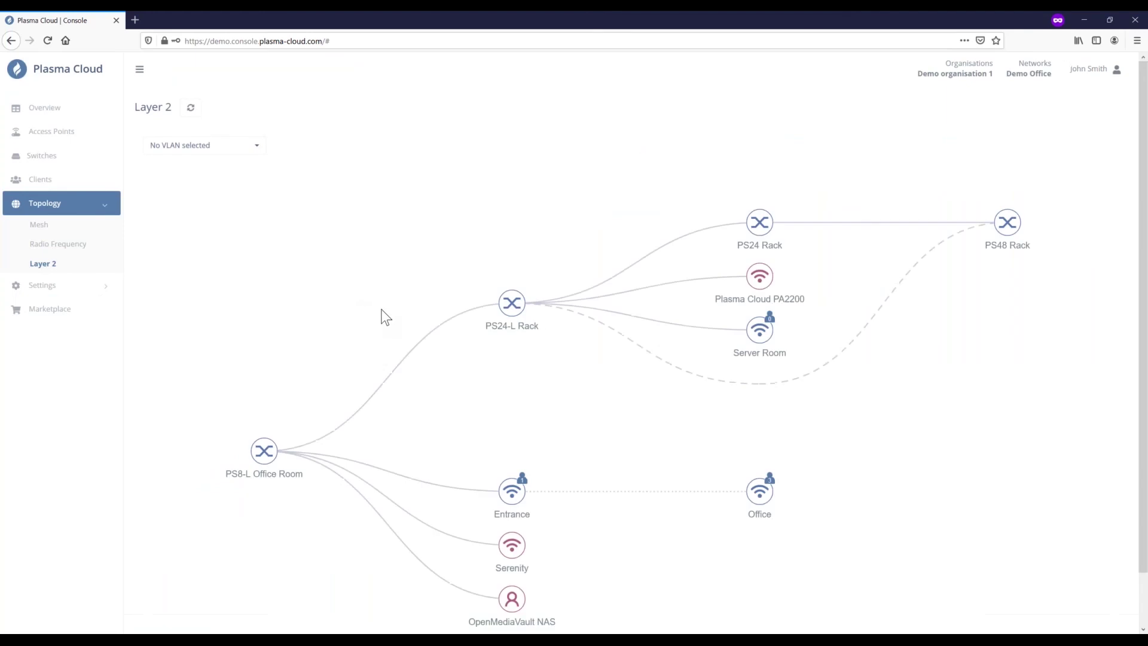
Filter the Layer 2 topology by Restricted (VID: 123) and then by Staff (VID: 1212) to compare their coverage.
scroll(382, 313, "down", 1)
left_click(257, 94)
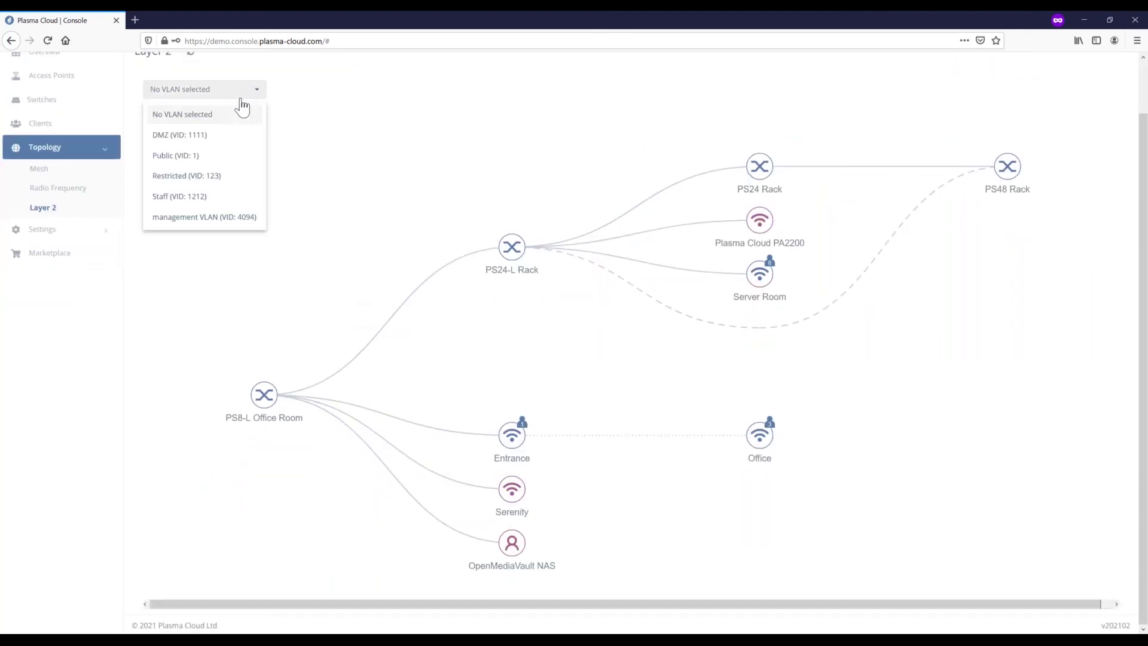
left_click(192, 175)
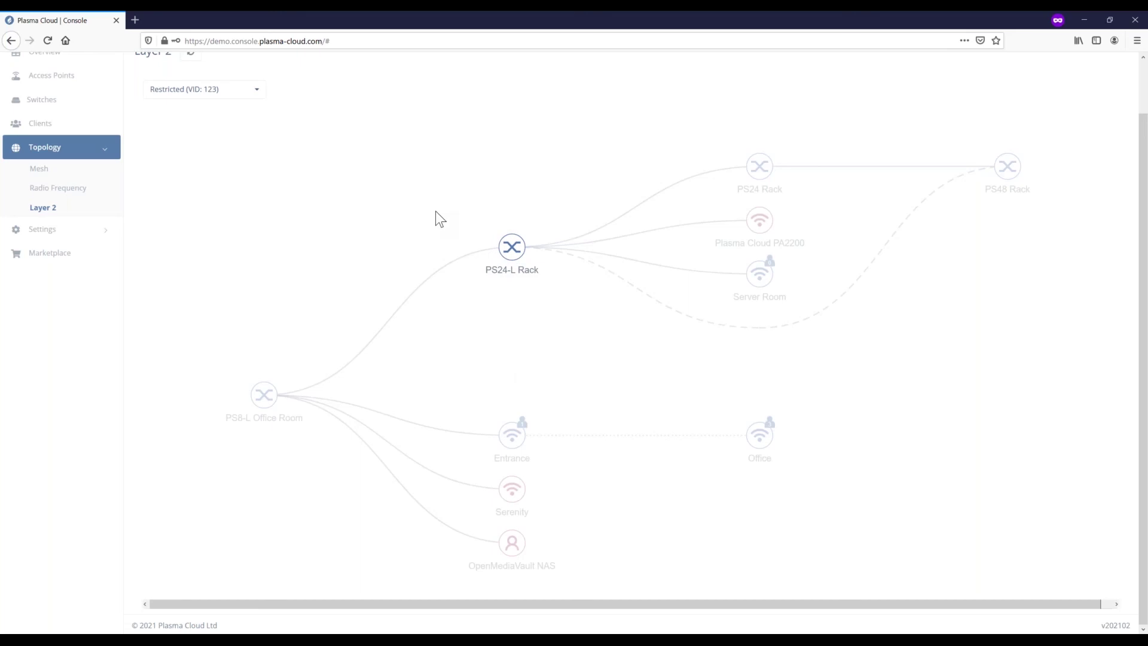
left_click(255, 93)
left_click(226, 202)
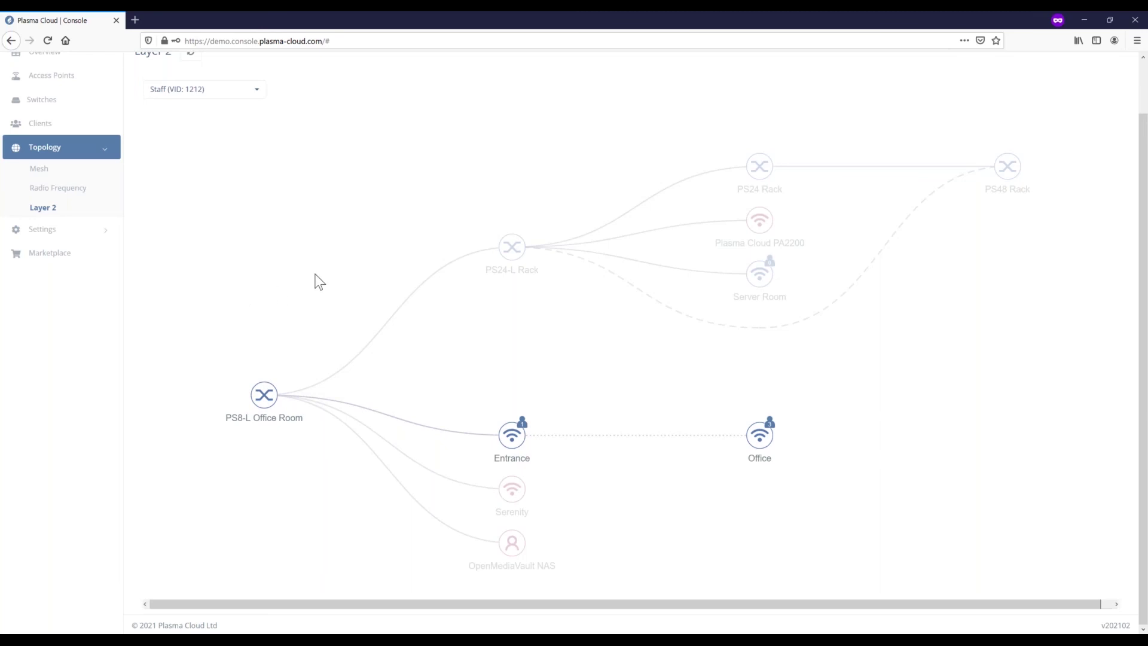
Filter the Layer 2 topology by management VLAN (VID: 4094), and view the Serenity access point's details before closing them.
left_click(261, 91)
left_click(249, 221)
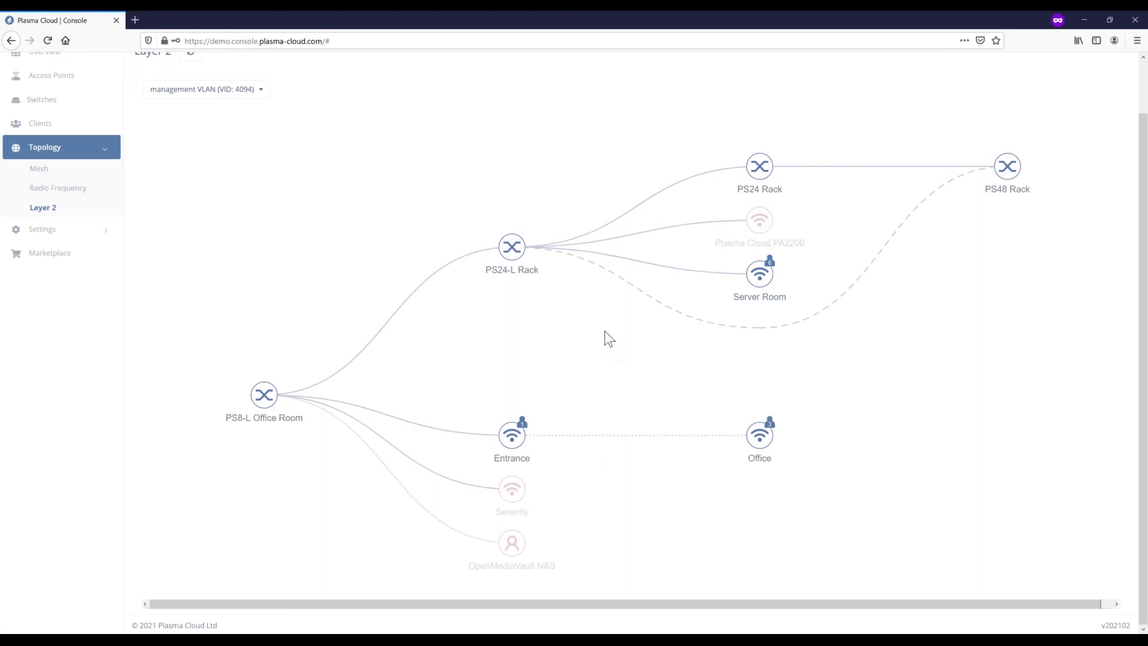
left_click(519, 500)
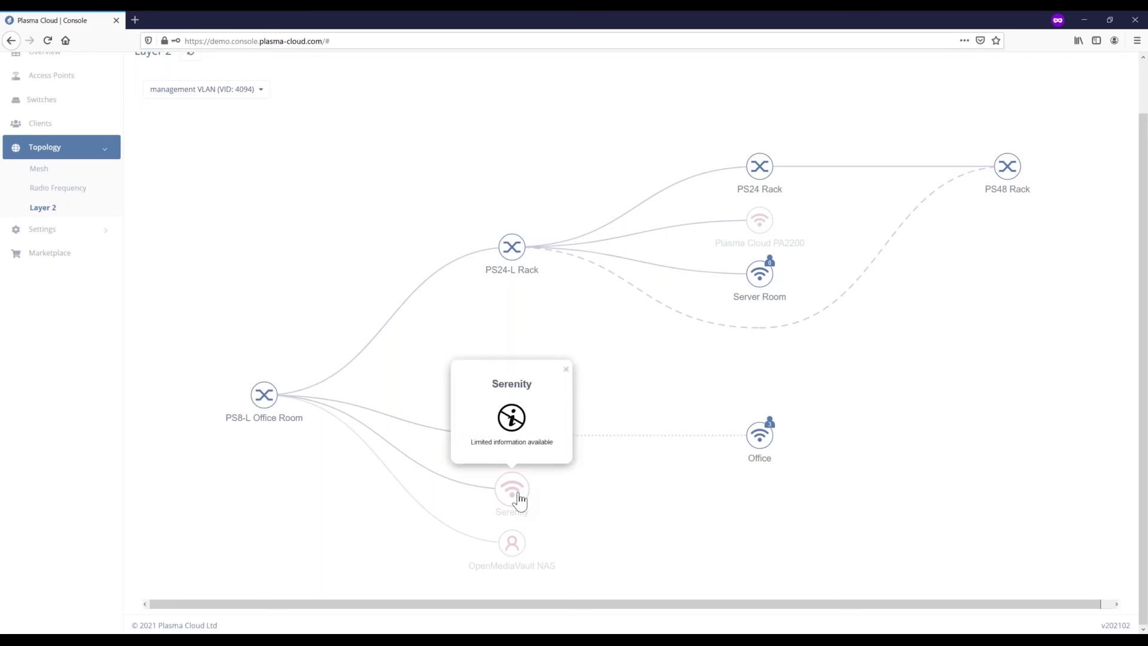
left_click(634, 501)
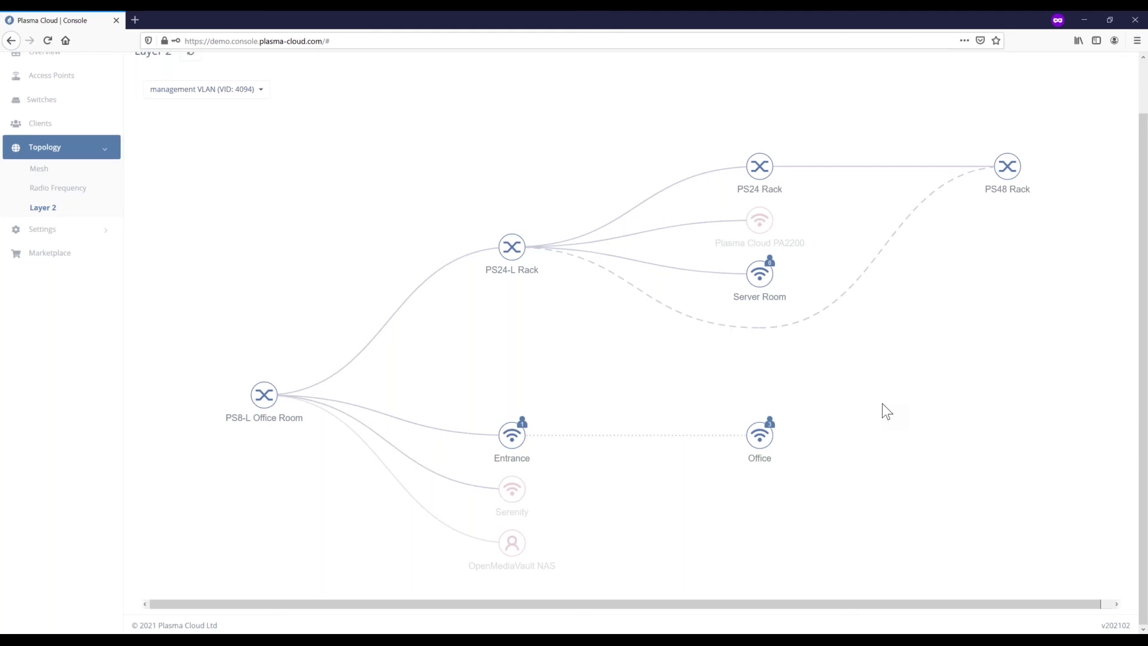
Open the Import CloudTrax network dialog from the network selection, review its API key and secret fields, and close it without importing.
scroll(882, 403, "up", 2)
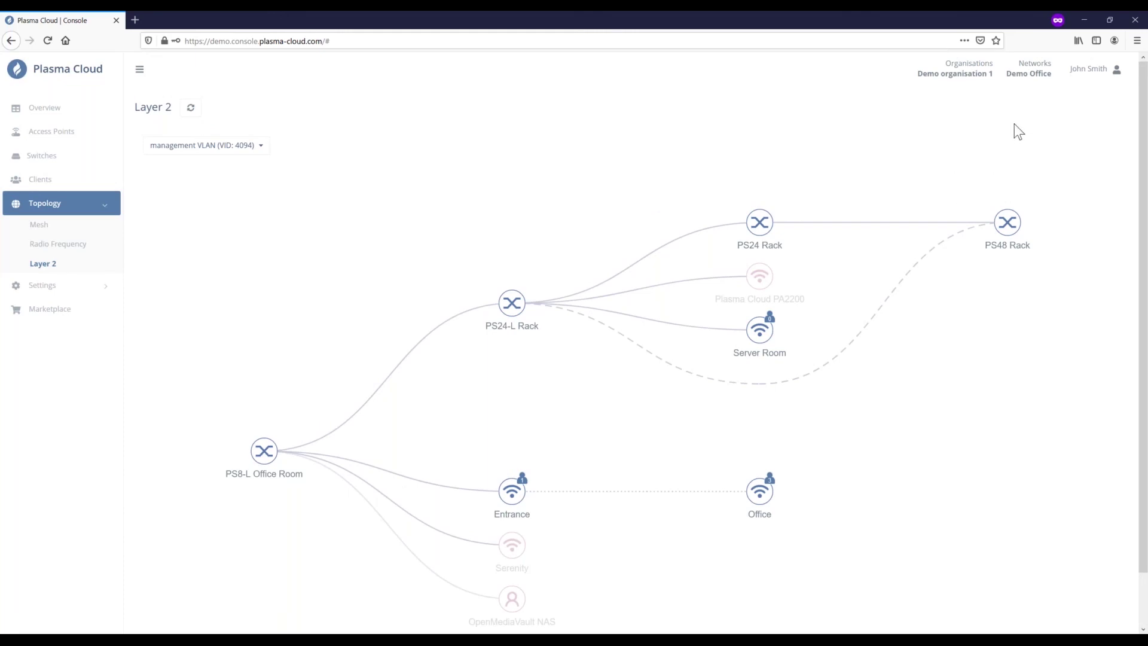
left_click(1031, 78)
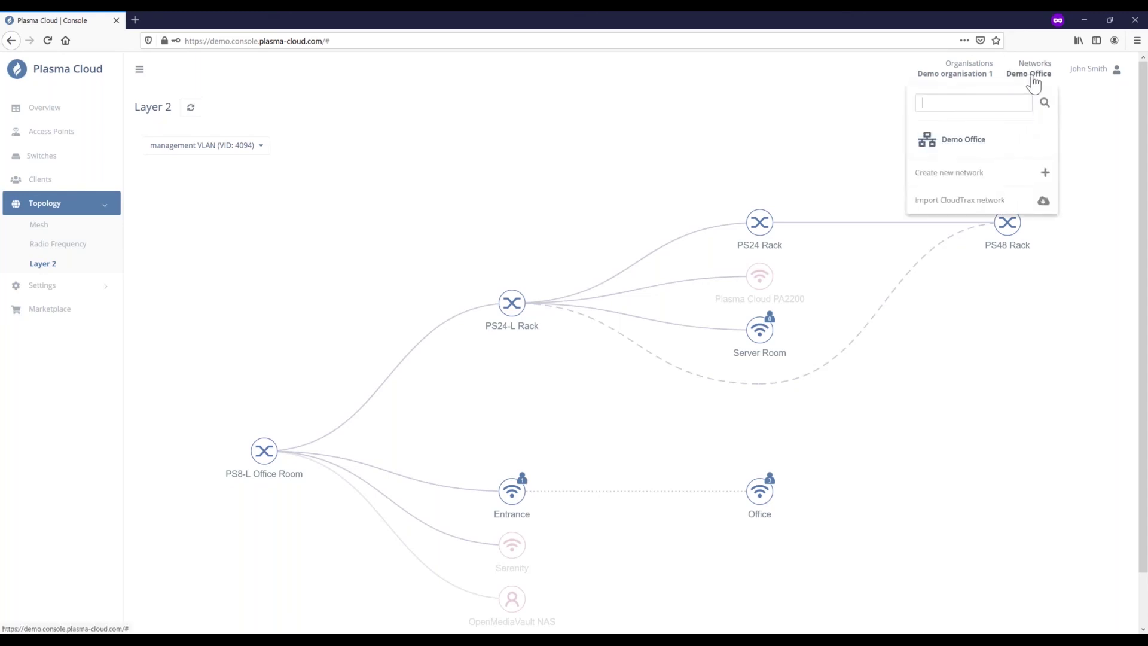
left_click(957, 204)
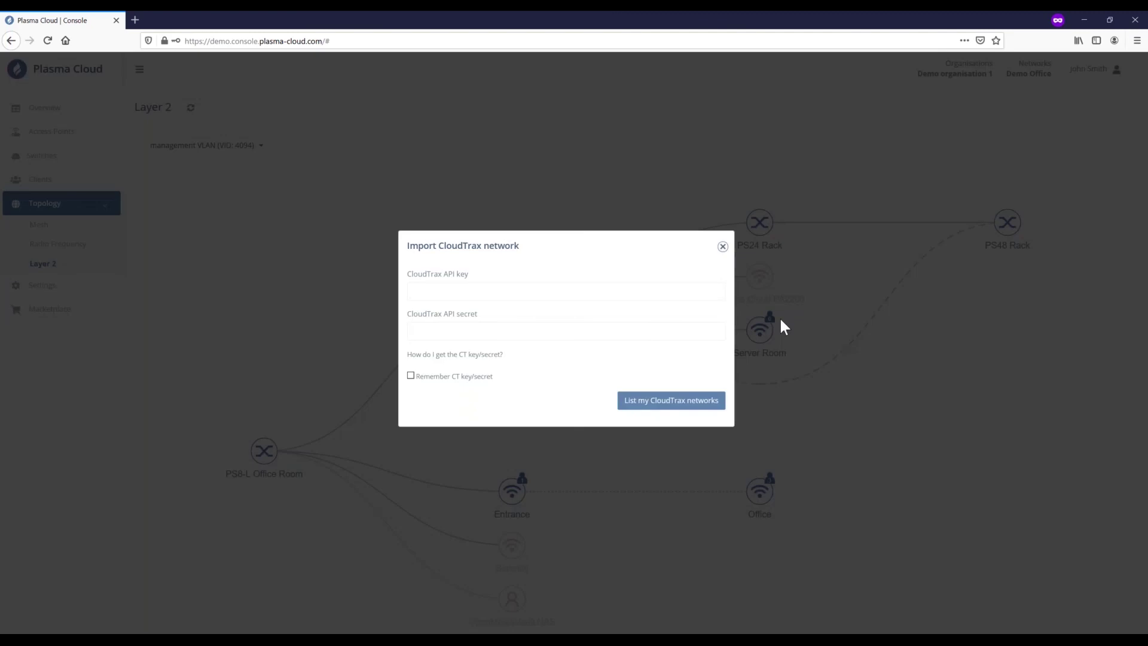
left_click(638, 298)
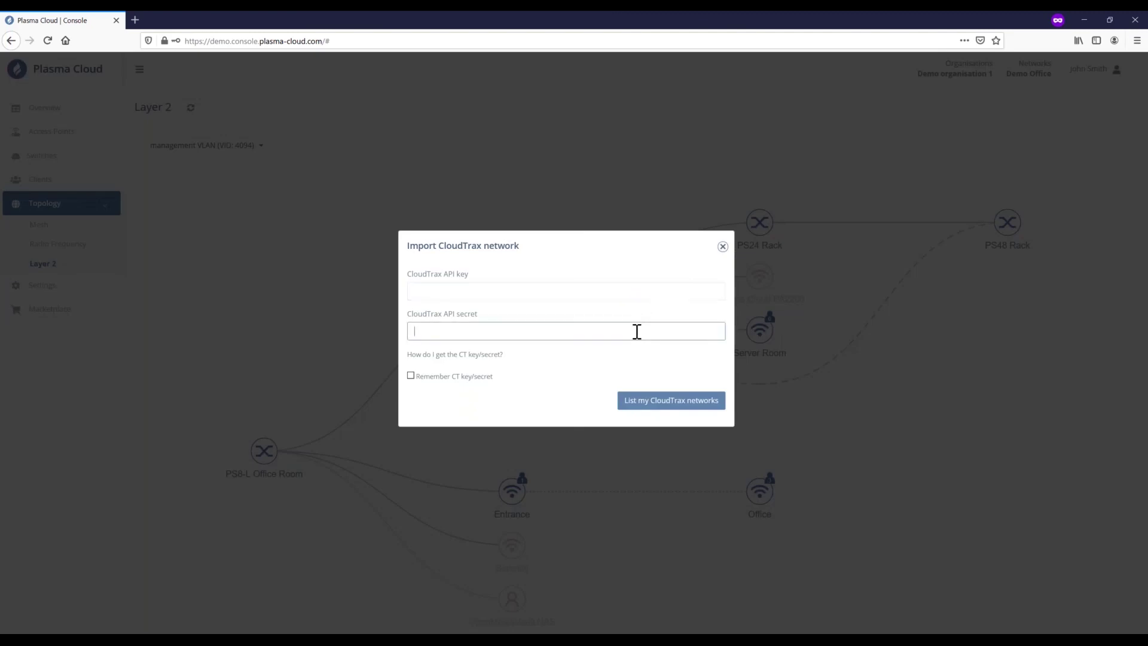
left_click(603, 297)
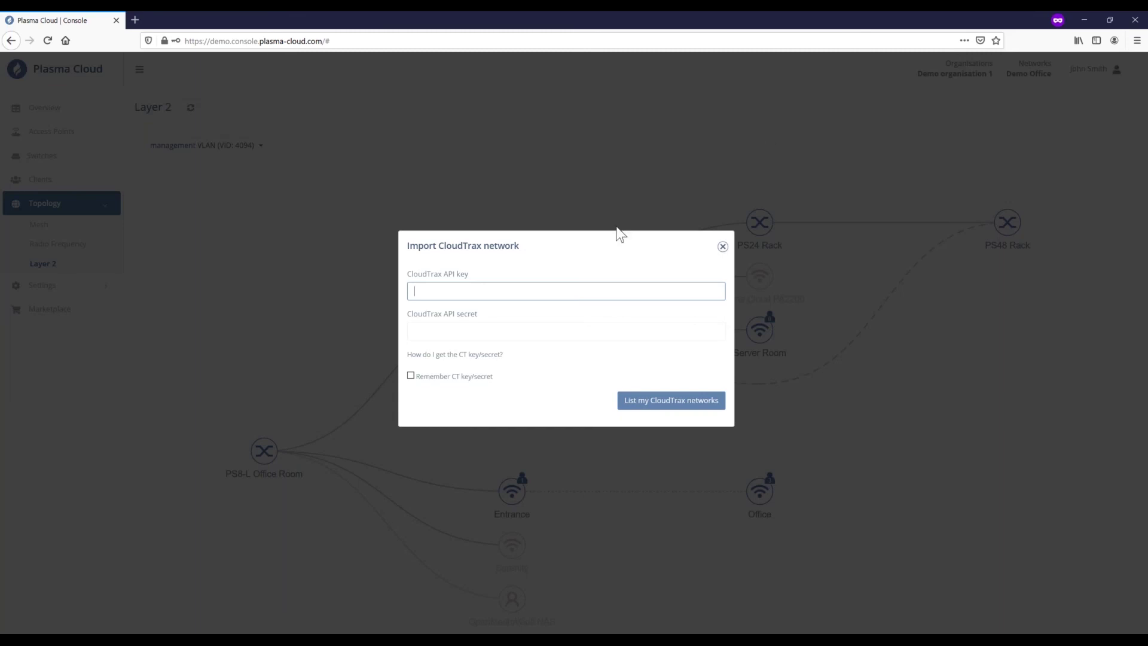
left_click(682, 211)
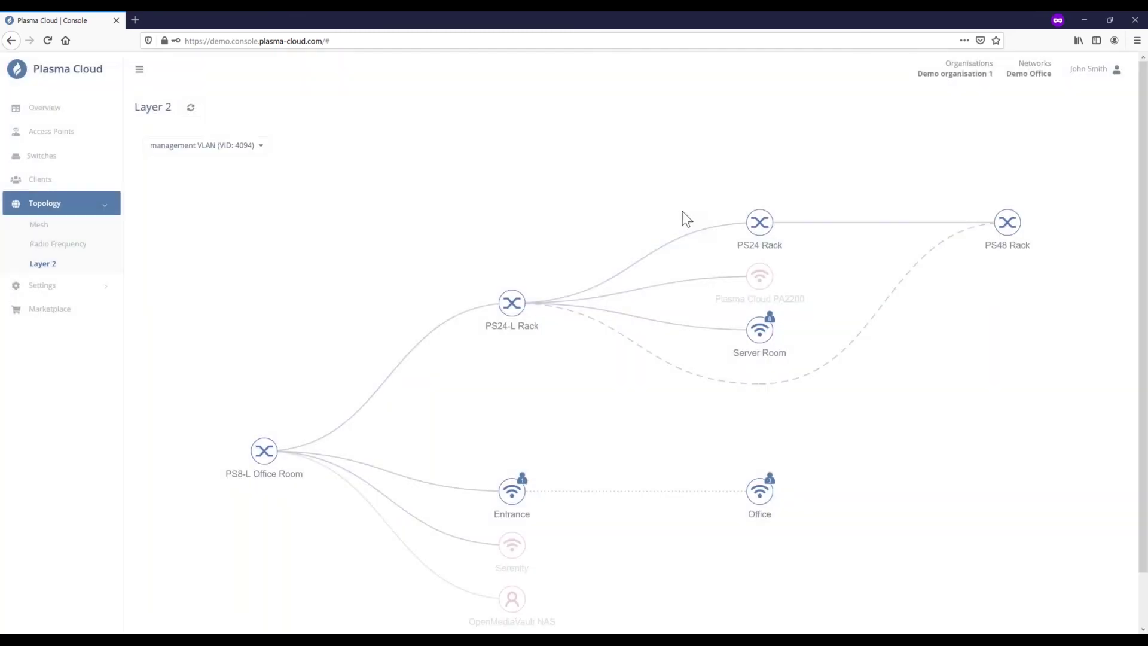